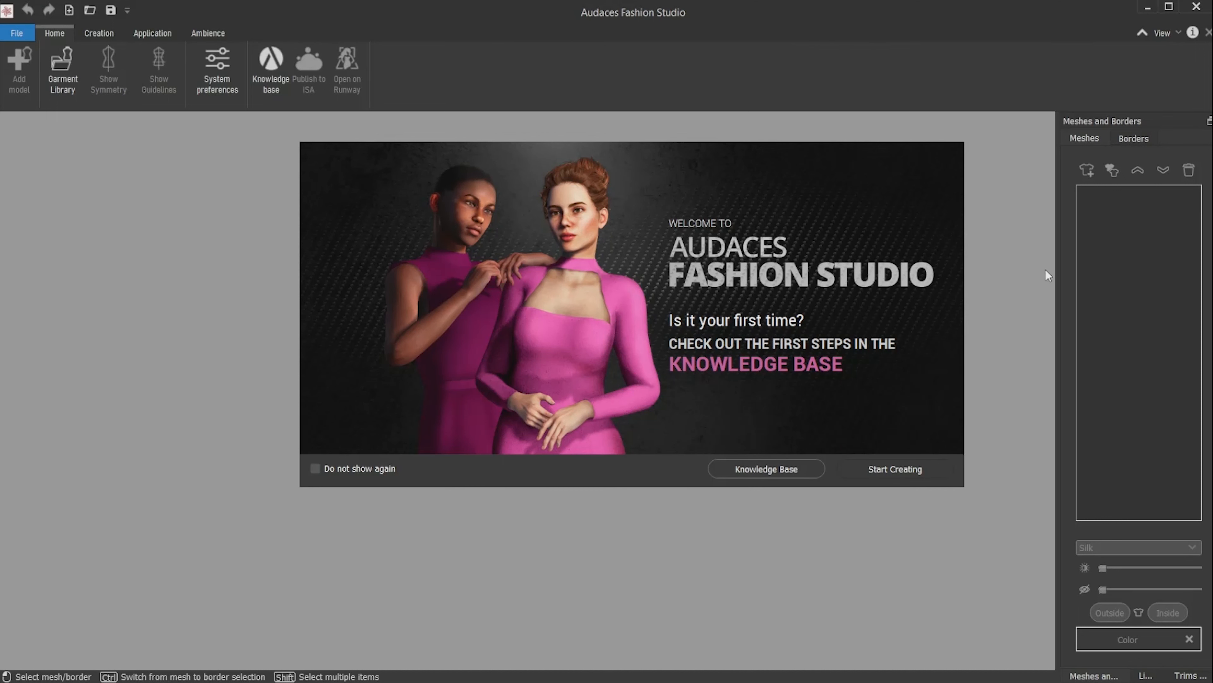
# - Start a new document using the default Female Plus Size Flat 2022 mannequin
pyautogui.click(898, 466)
pyautogui.scroll(-1, 628, 305)
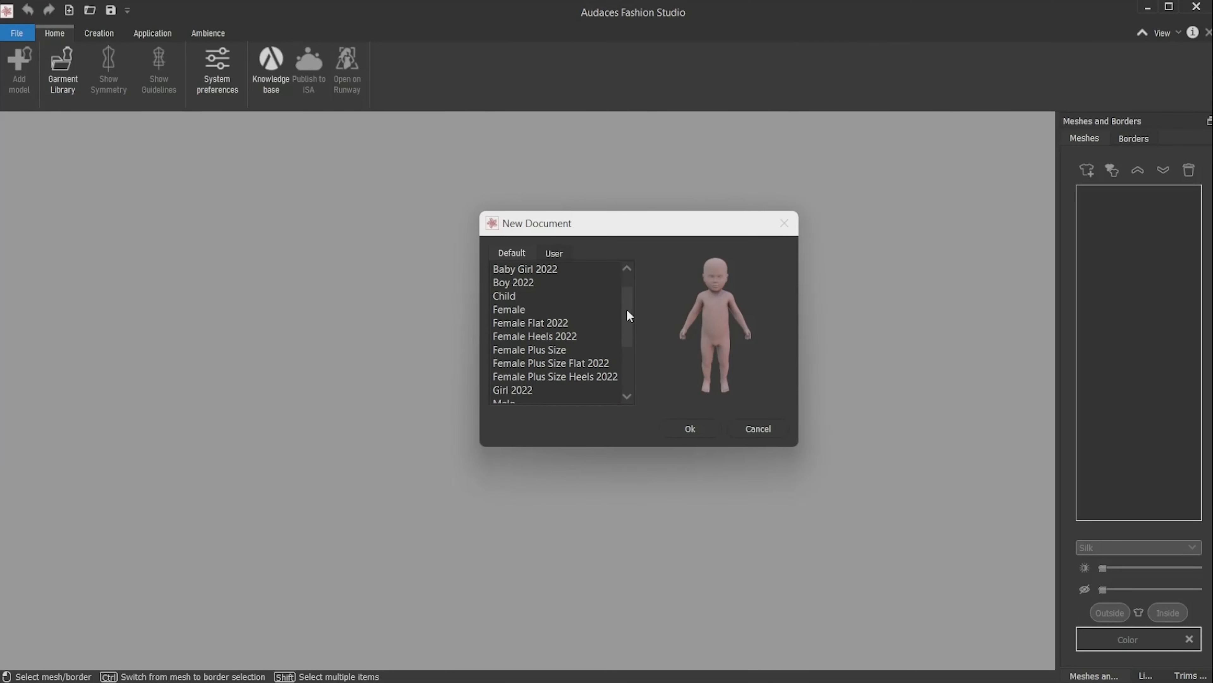
pyautogui.click(565, 366)
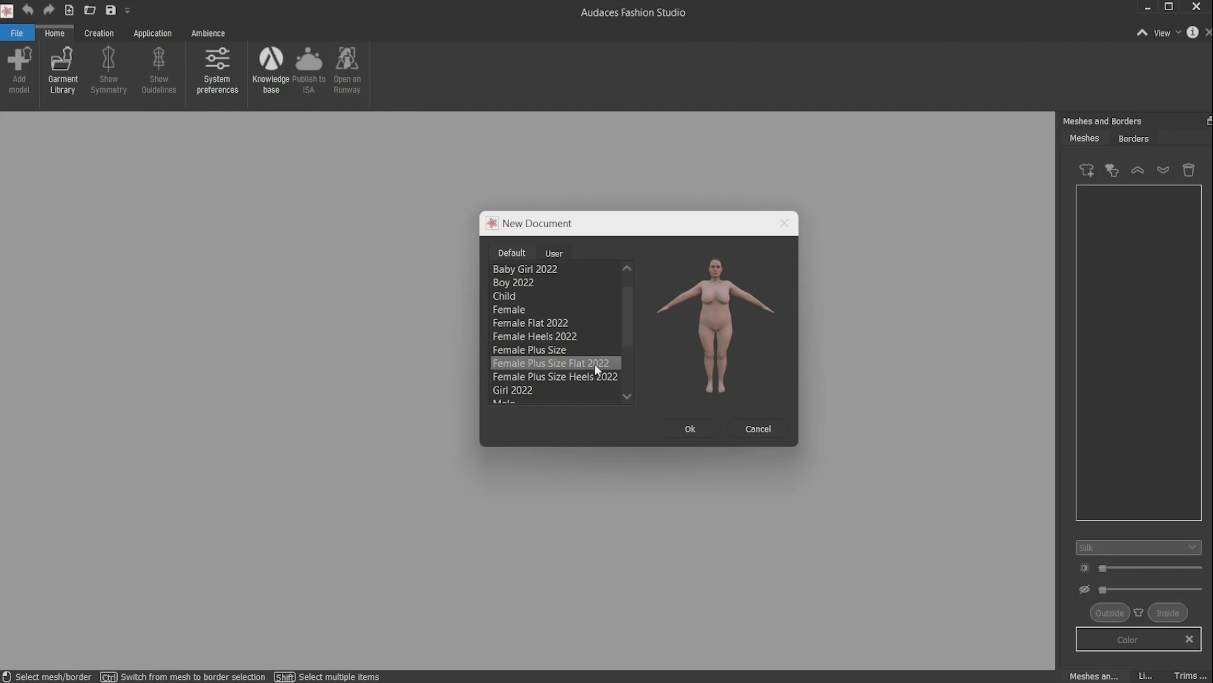
pyautogui.click(687, 428)
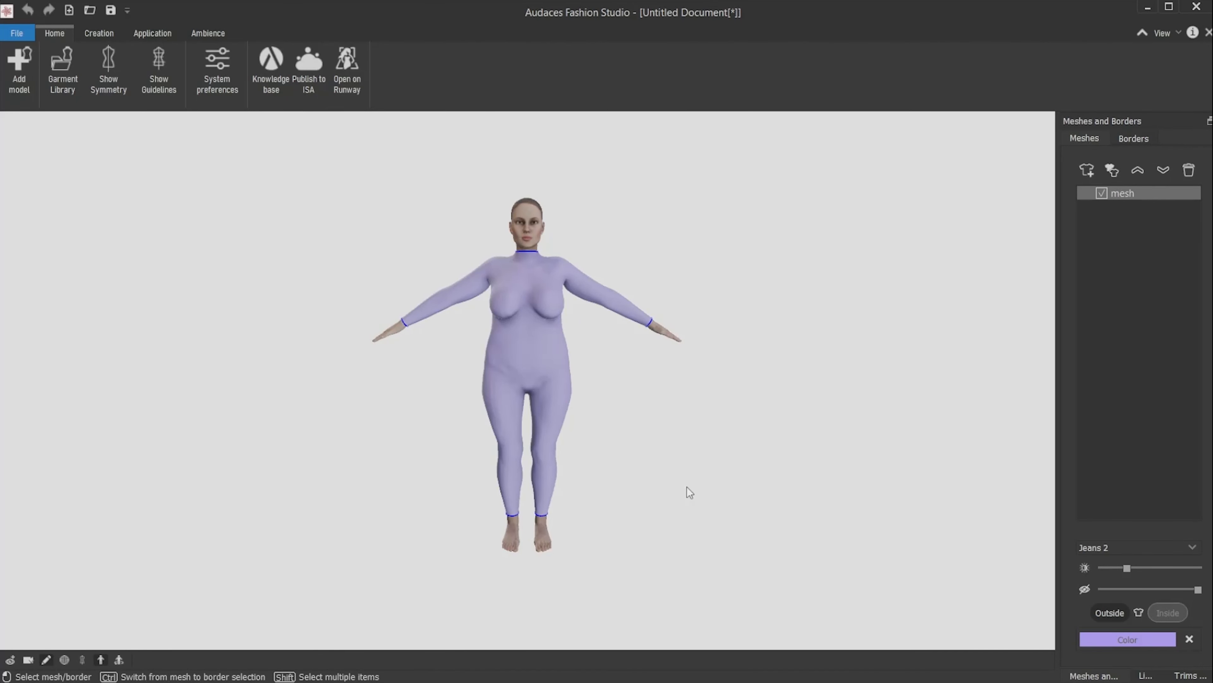
pyautogui.moveTo(682, 488)
pyautogui.mouseDown()
pyautogui.moveTo(314, 488)
pyautogui.moveTo(724, 494)
pyautogui.moveTo(678, 495)
pyautogui.mouseUp()
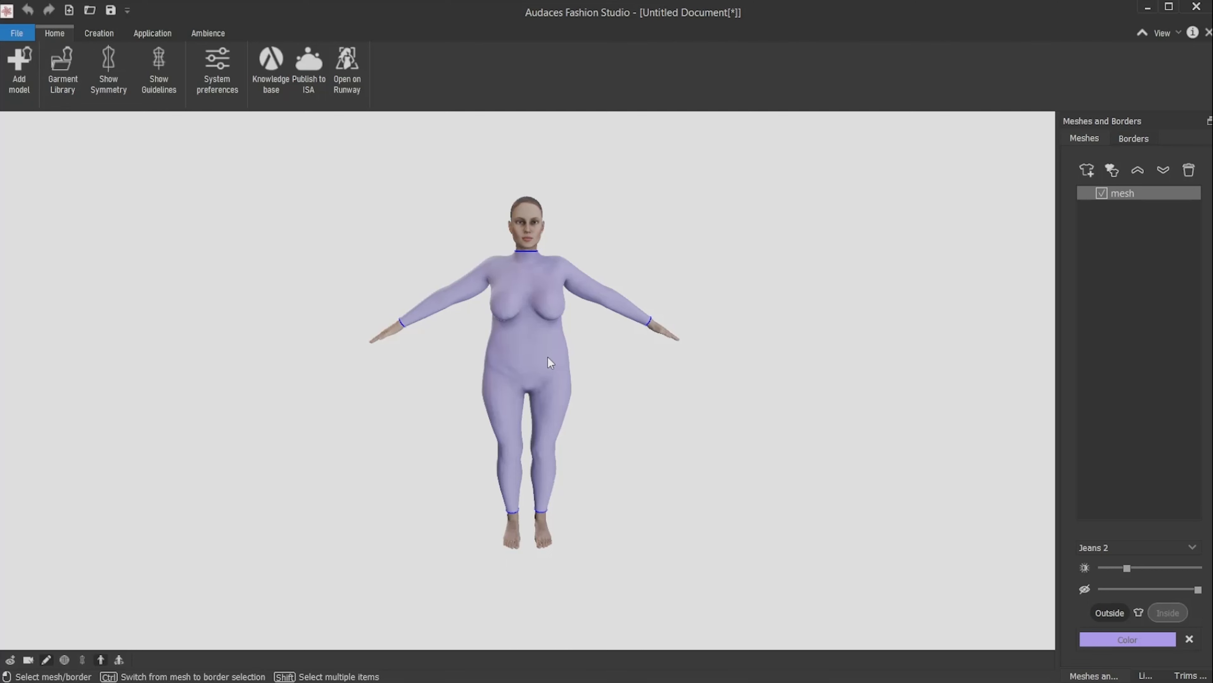
pyautogui.scroll(3, 546, 357)
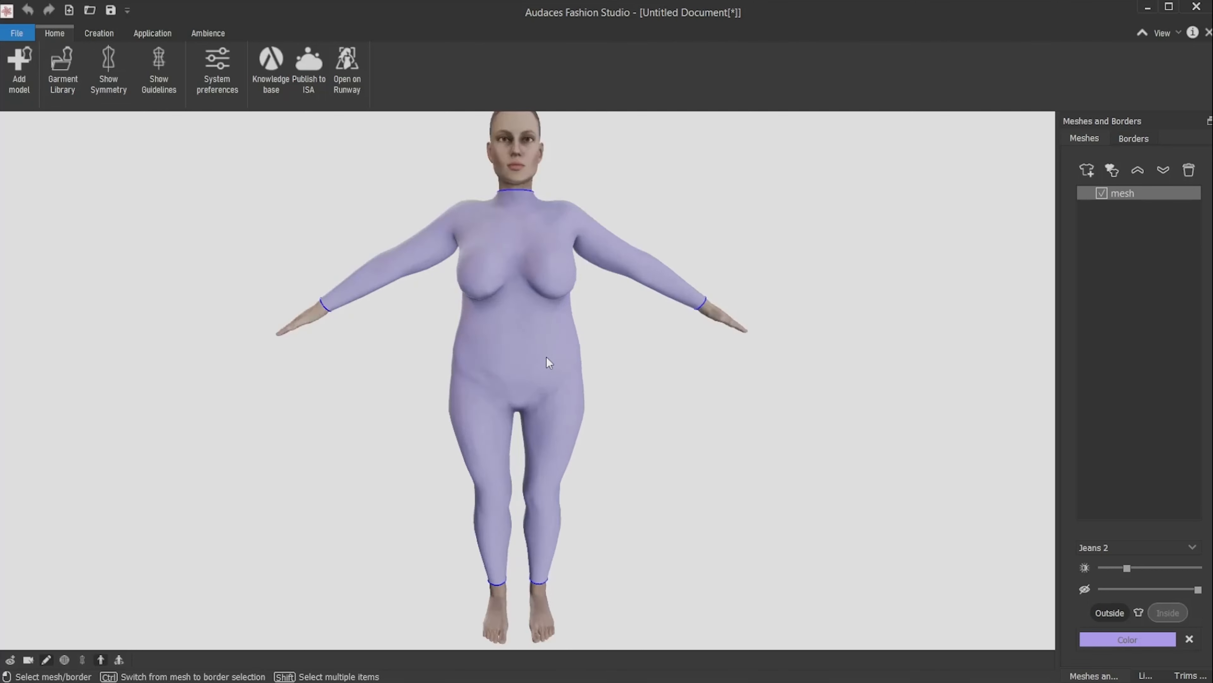
pyautogui.scroll(3, 546, 356)
pyautogui.scroll(-5, 546, 355)
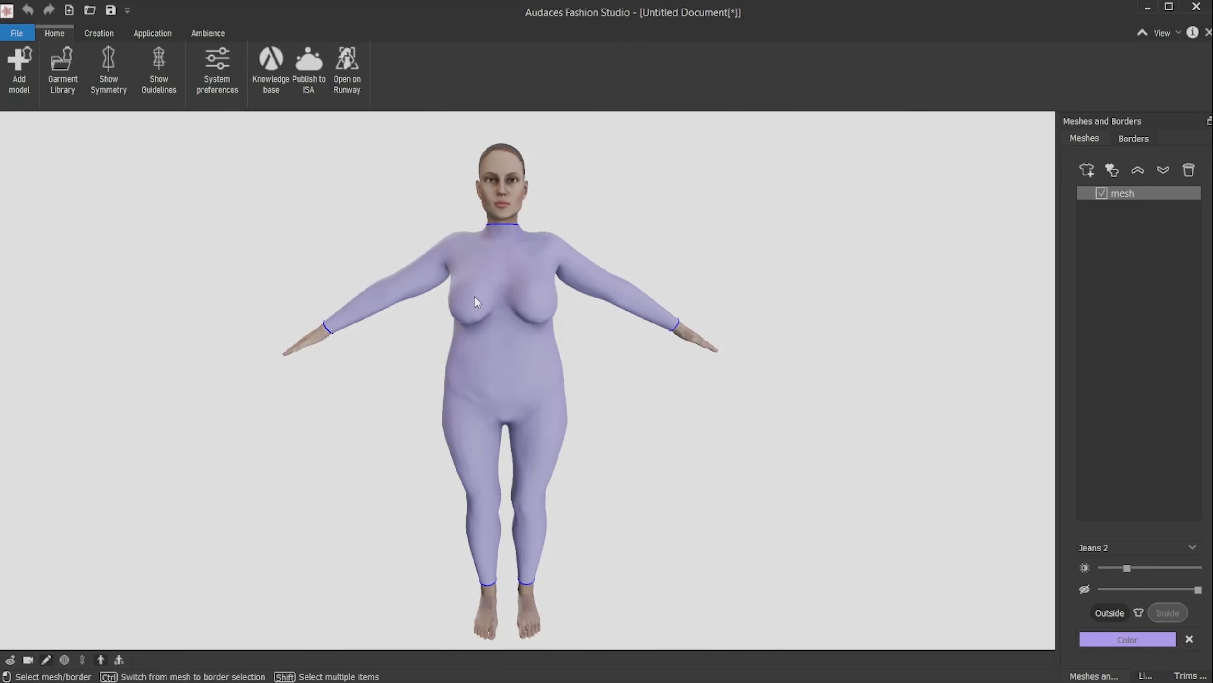
pyautogui.moveTo(523, 365); pyautogui.dragTo(534, 303, button='middle')
pyautogui.scroll(-2, 530, 325)
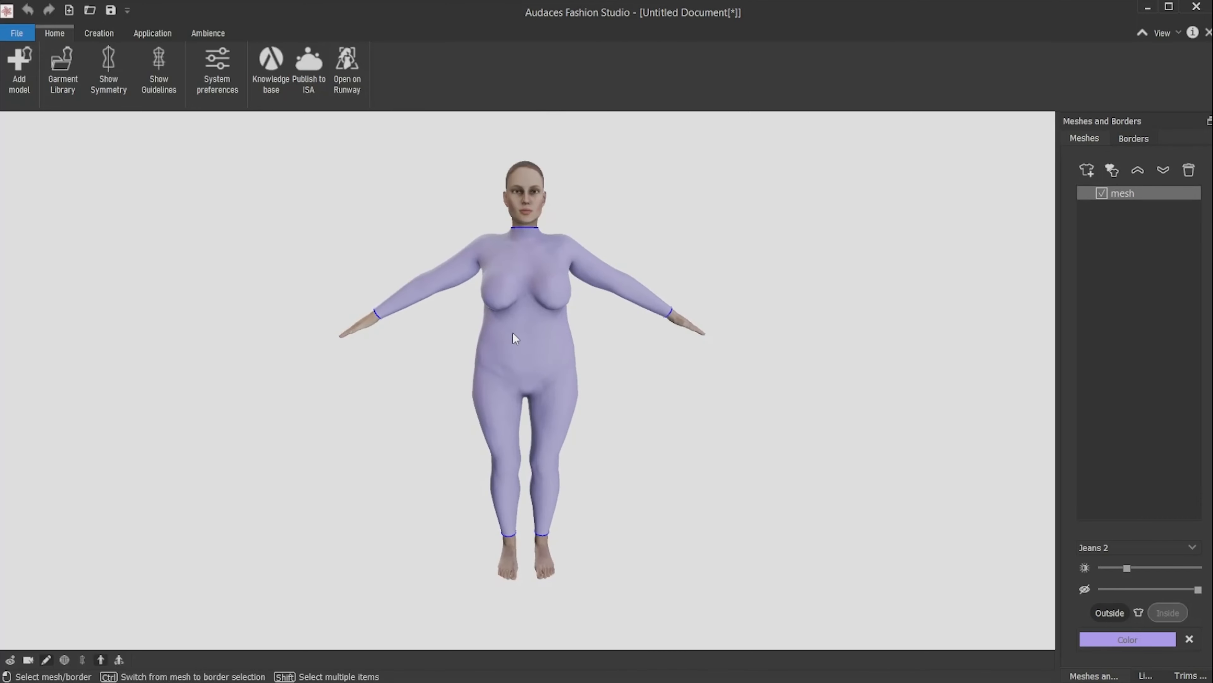
# - Turn on the symmetry plane through the middle of the mannequin
pyautogui.click(83, 661)
pyautogui.moveTo(467, 368); pyautogui.dragTo(518, 363, button='right')
pyautogui.scroll(3, 509, 246)
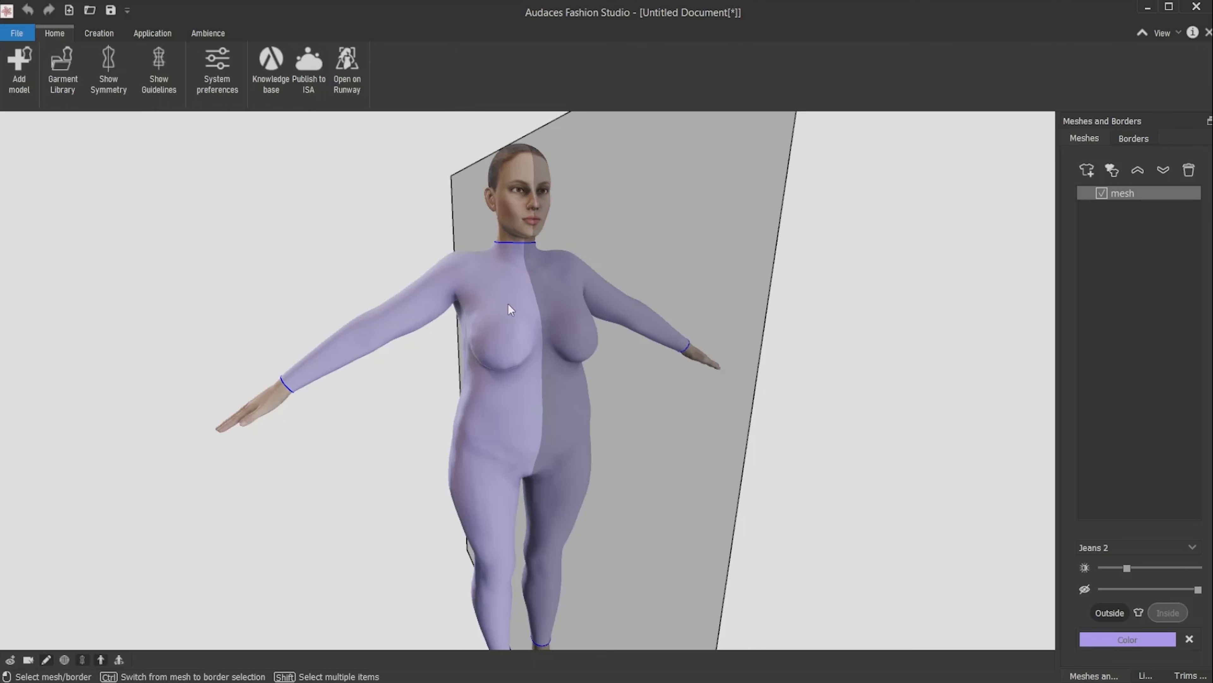
pyautogui.moveTo(547, 400); pyautogui.dragTo(542, 347, button='middle')
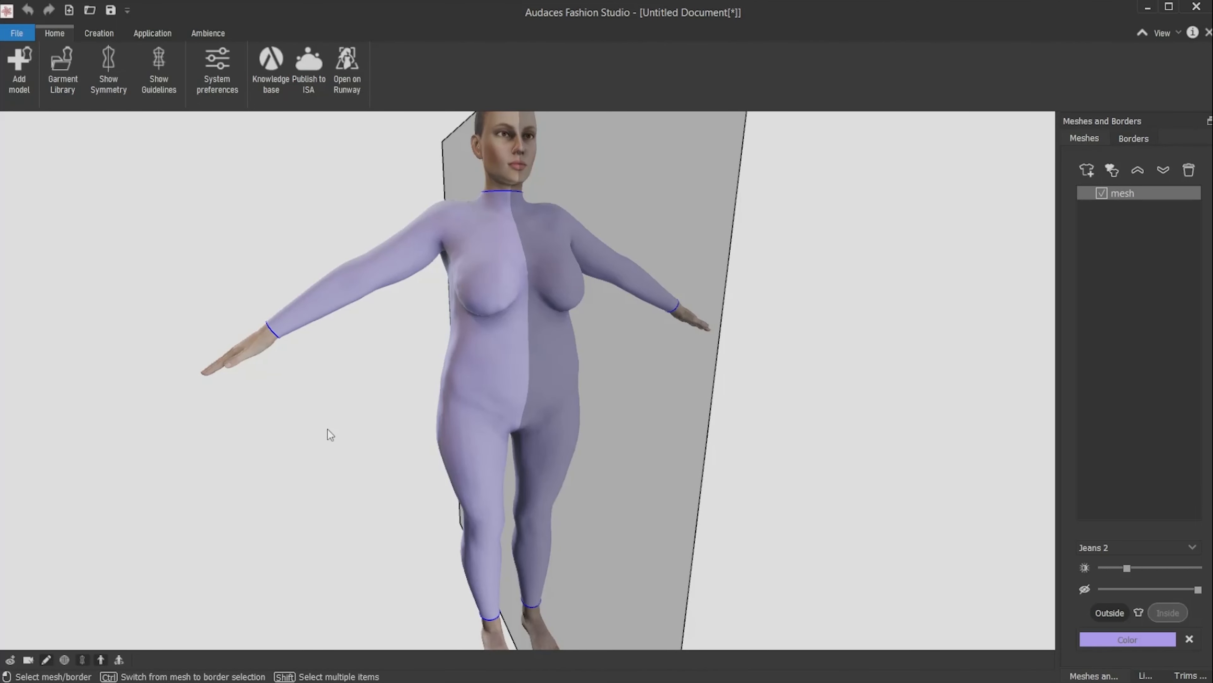
# - Split the bodysuit into upper and lower meshes with a horizontal ring cut about 105 cm long around the high hip
pyautogui.click(98, 33)
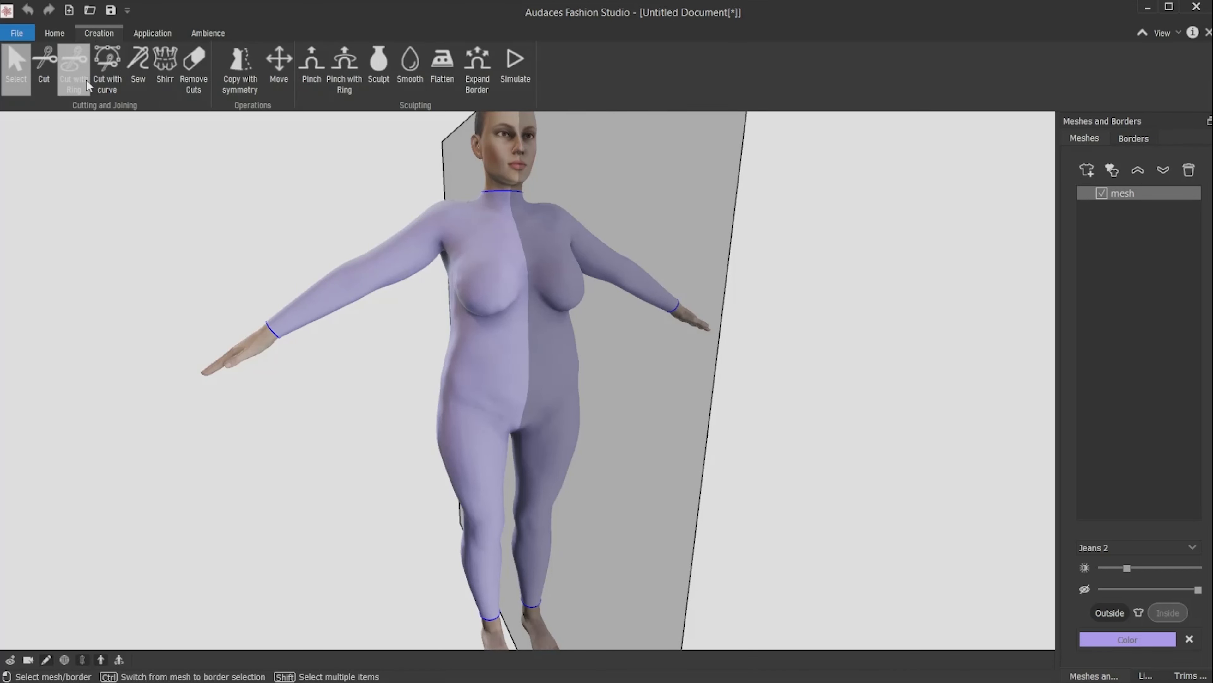
pyautogui.click(73, 69)
pyautogui.moveTo(664, 514); pyautogui.dragTo(564, 514, button='middle')
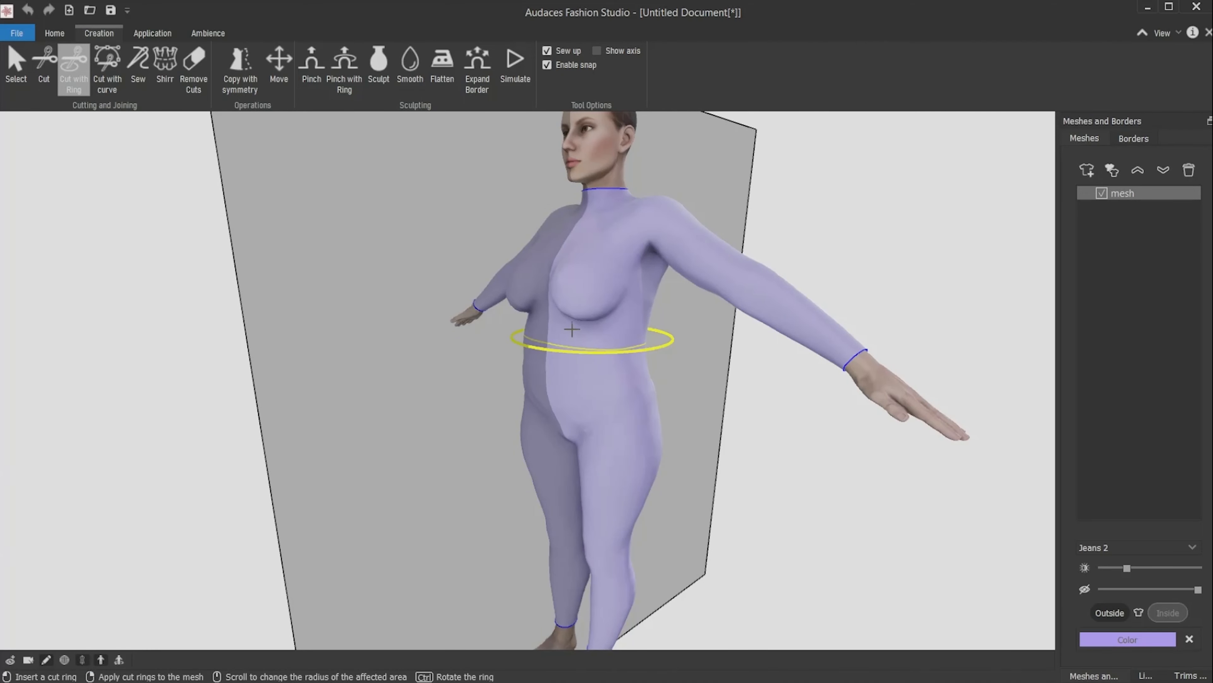
pyautogui.scroll(8, 565, 377)
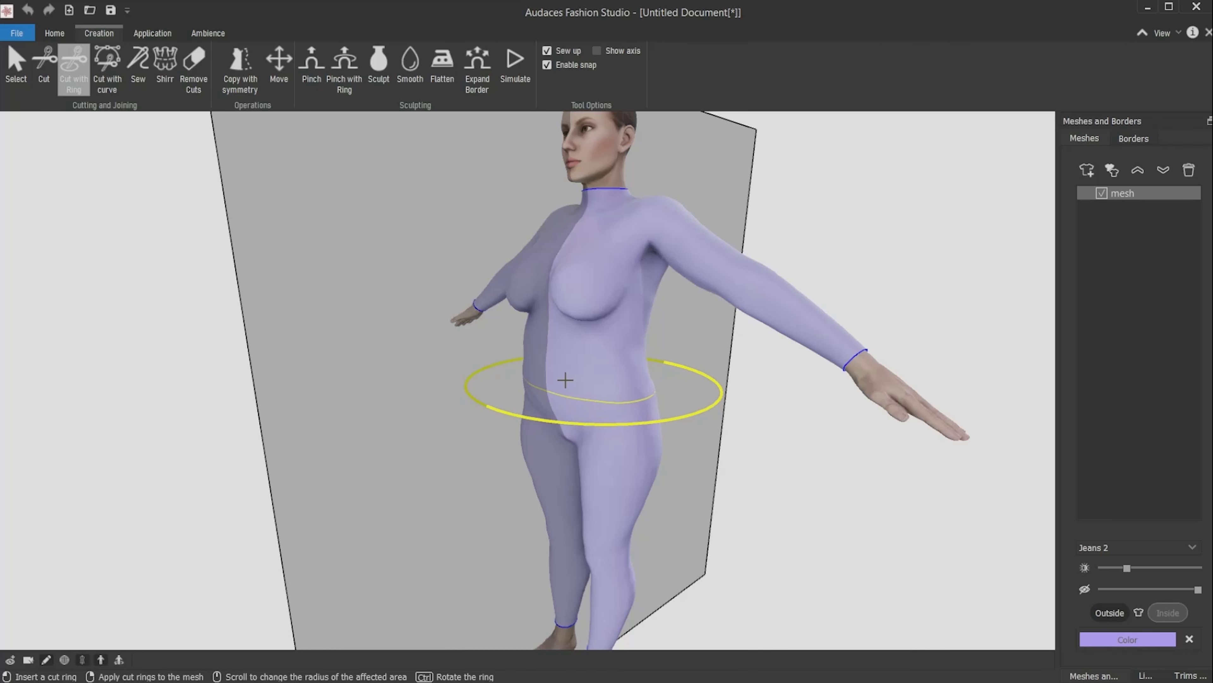
pyautogui.click(651, 465)
pyautogui.moveTo(636, 488); pyautogui.dragTo(594, 451, button='middle')
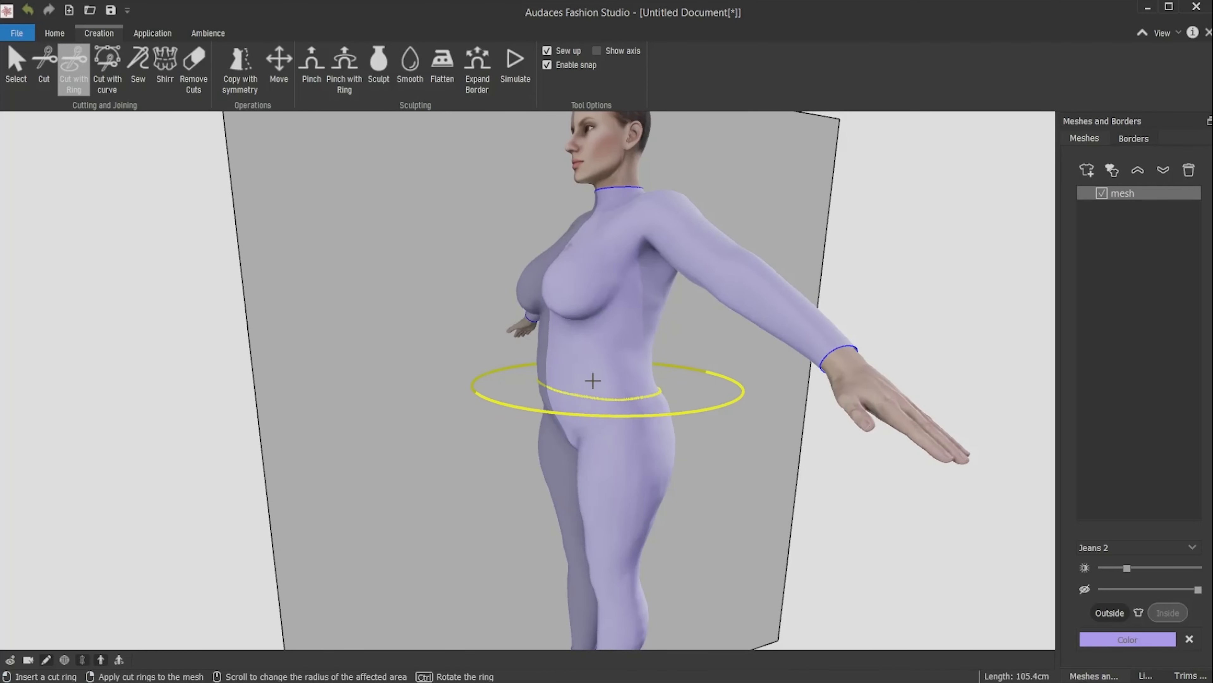
pyautogui.rightClick(594, 405)
pyautogui.moveTo(621, 456); pyautogui.dragTo(467, 391, button='middle')
pyautogui.press('Escape')
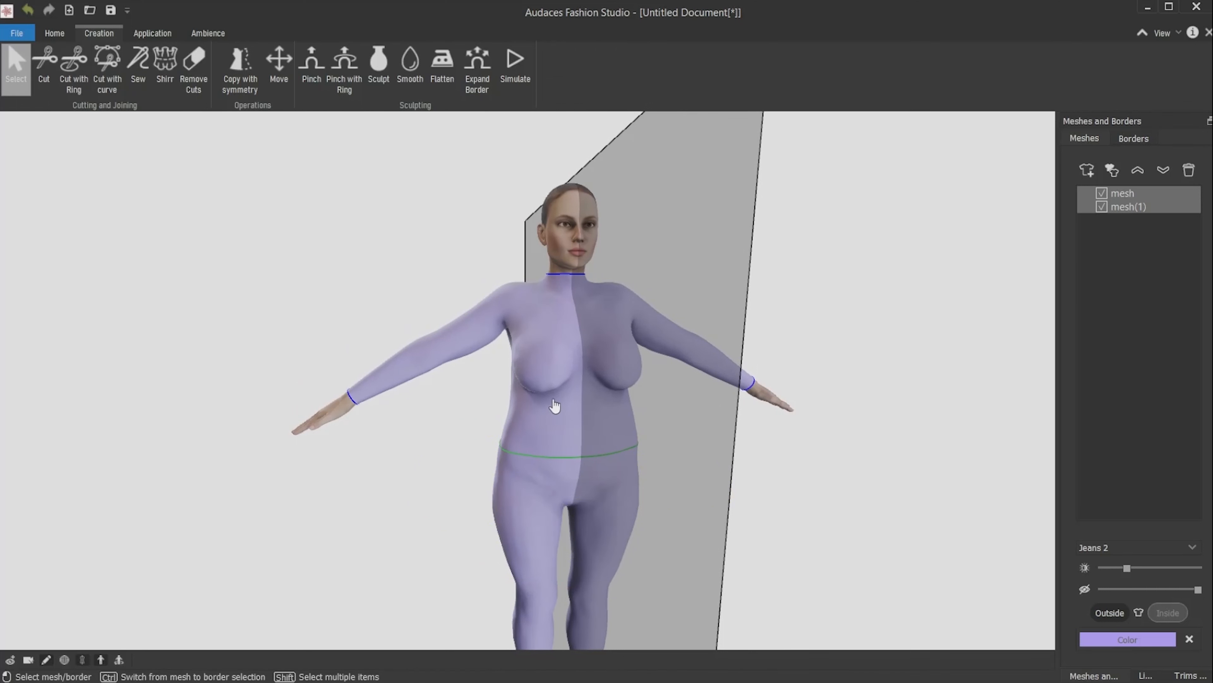
# - Select the upper and lower meshes in turn to check the split at the hip
pyautogui.click(555, 406)
pyautogui.click(533, 519)
pyautogui.click(540, 403)
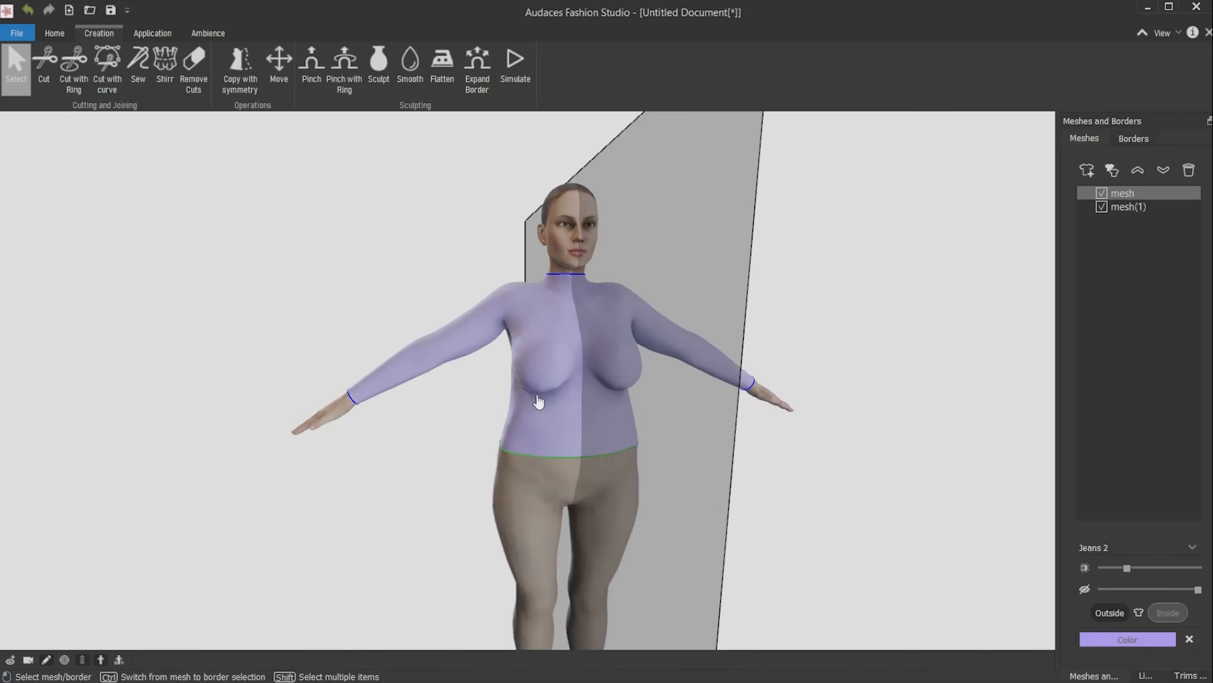
pyautogui.click(513, 604)
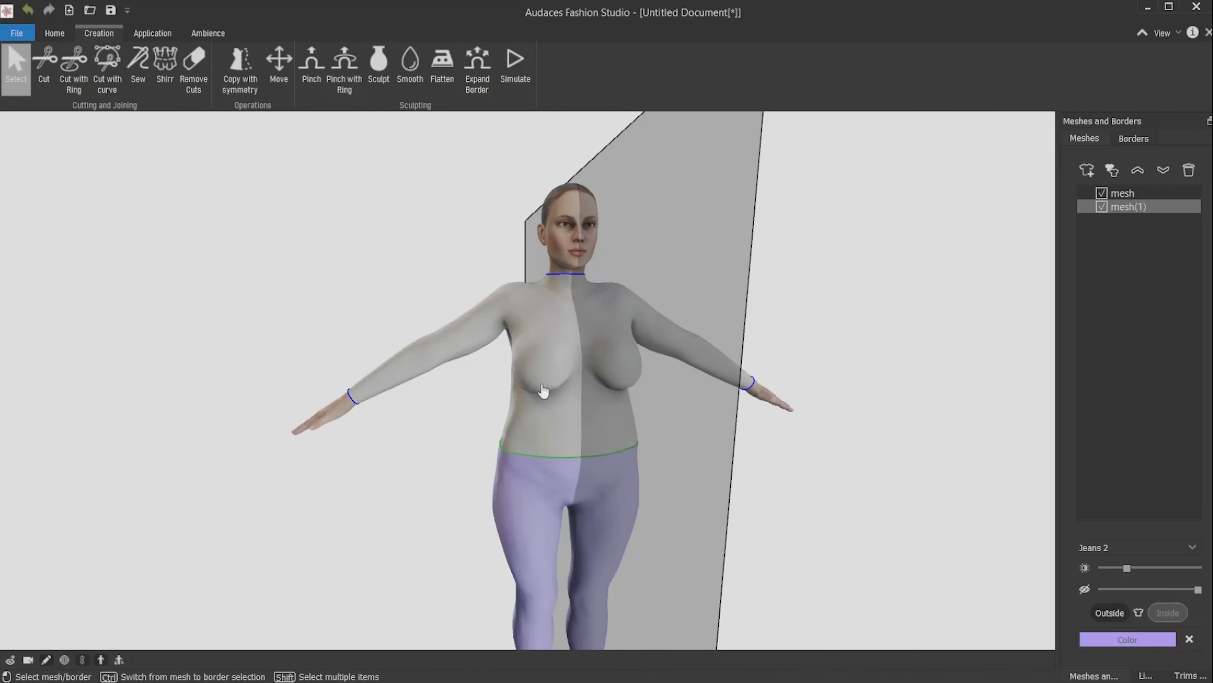
# - Separate both sleeves from the upper mesh with an enlarged ring cut, rotated upright at the armhole and about 48 cm long
pyautogui.click(541, 370)
pyautogui.scroll(5, 540, 324)
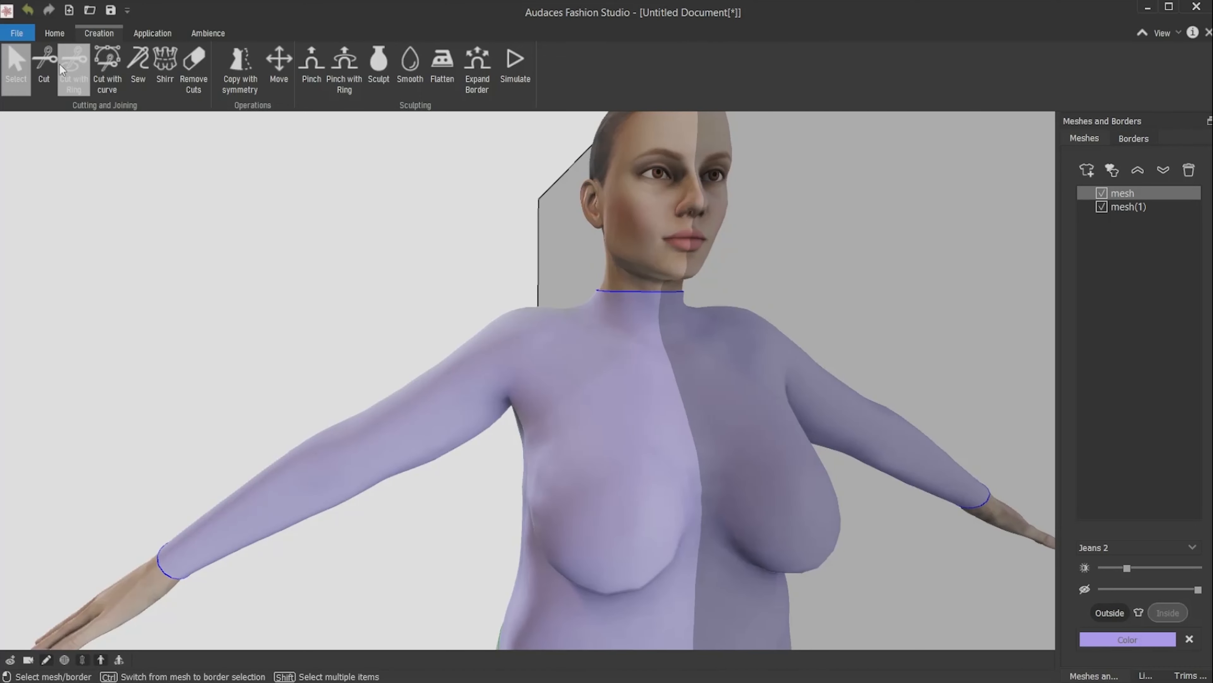
pyautogui.click(75, 82)
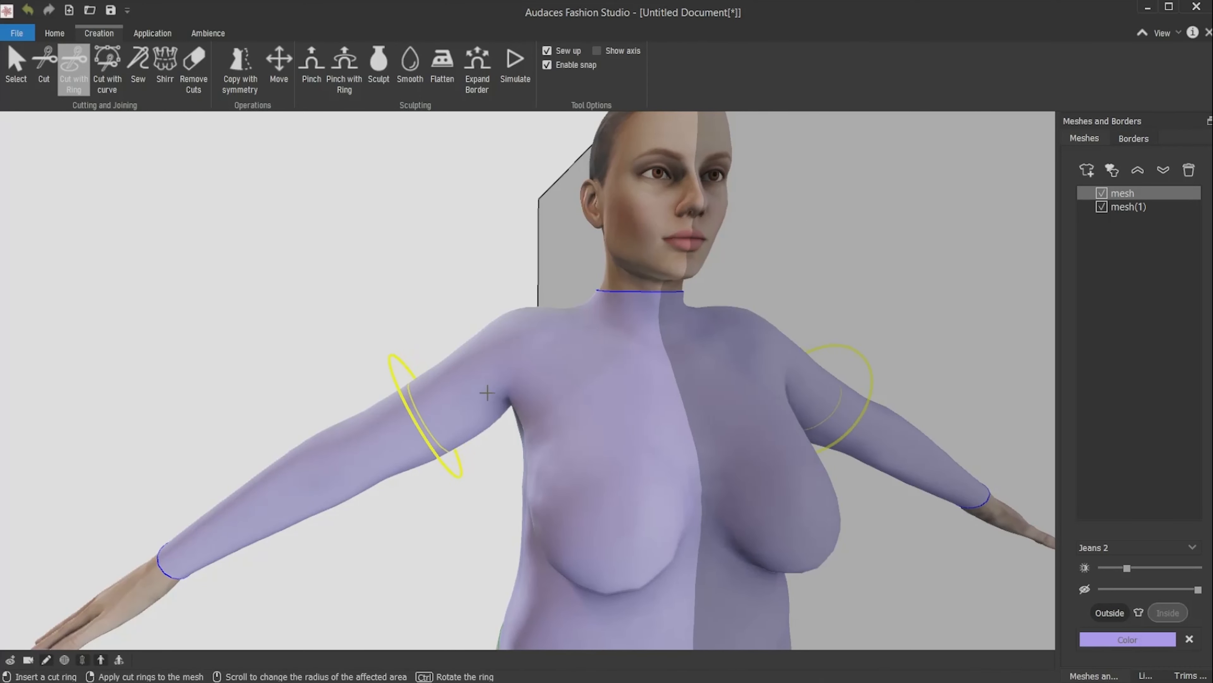
pyautogui.scroll(3, 498, 383)
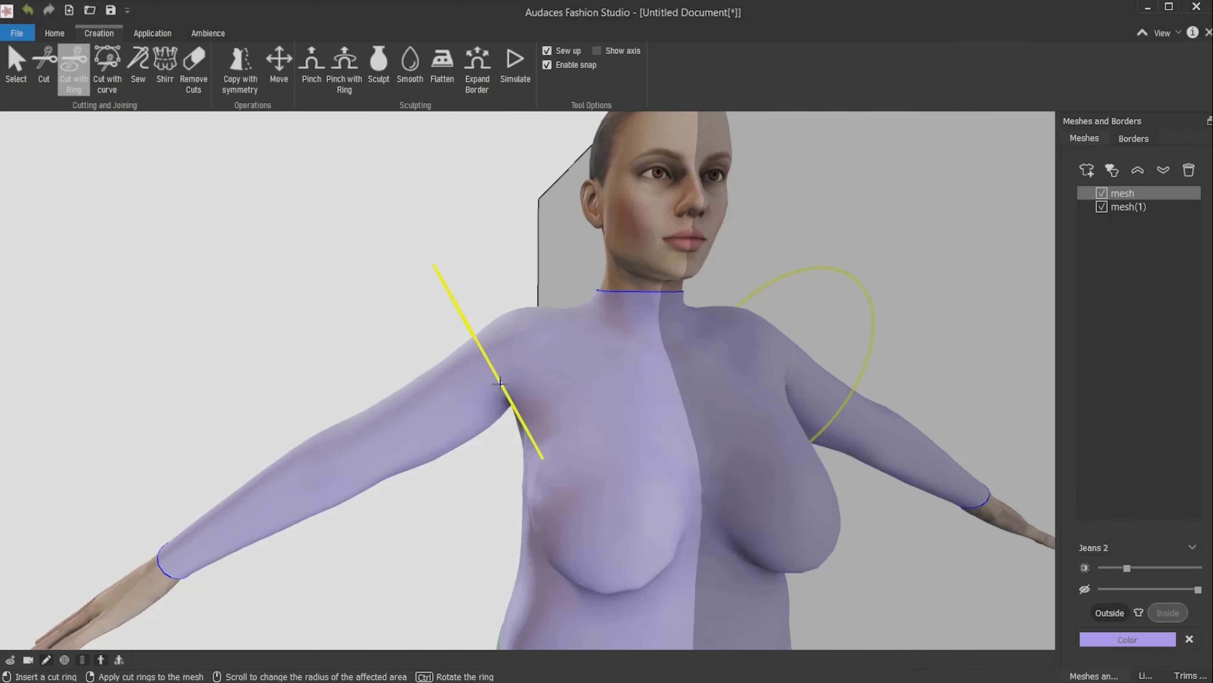
pyautogui.scroll(2, 500, 383)
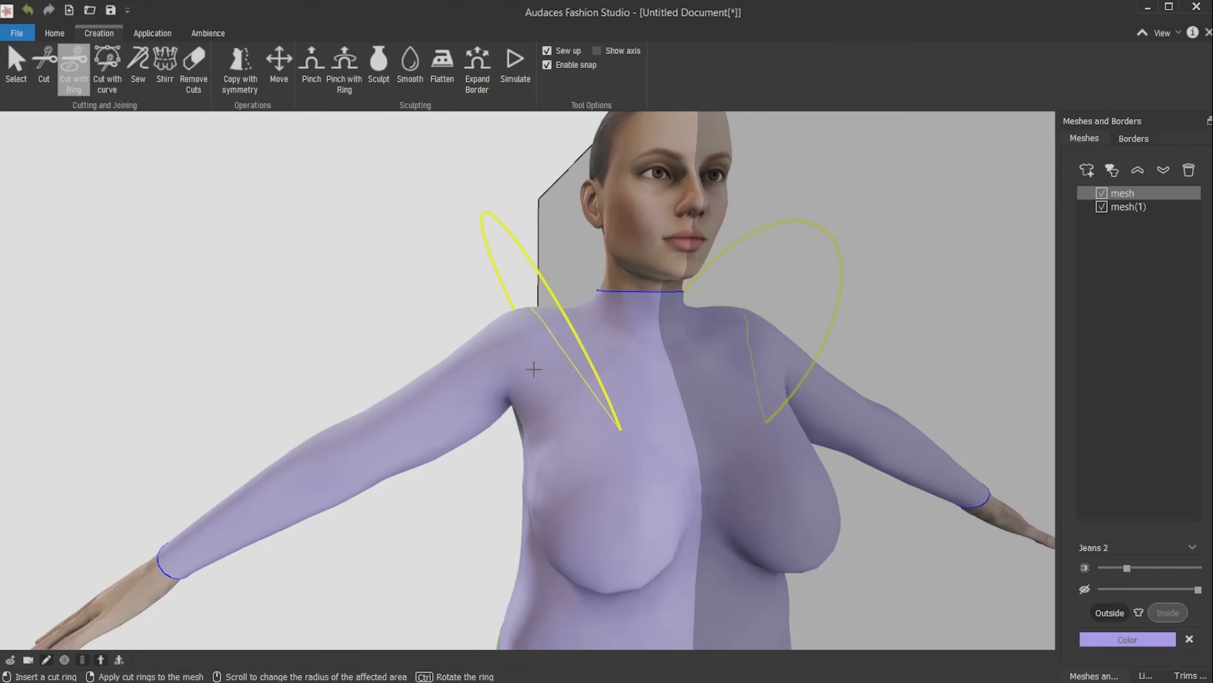
pyautogui.press('ctrl')
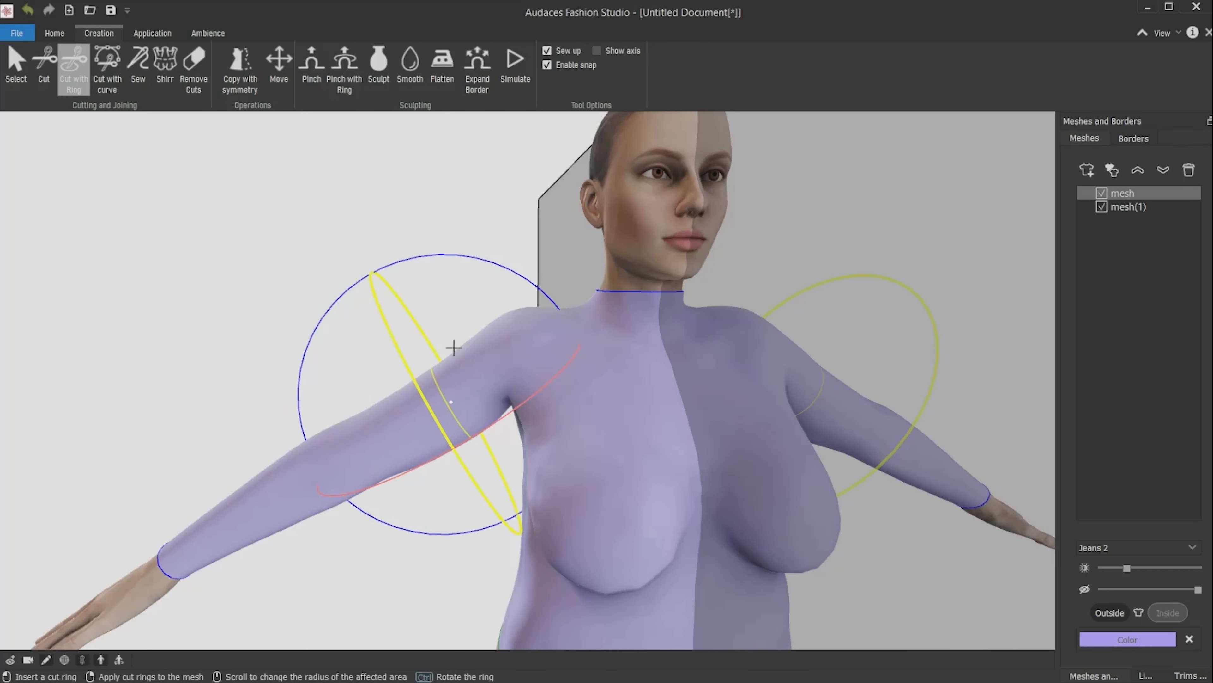
pyautogui.moveTo(395, 261); pyautogui.dragTo(490, 289)
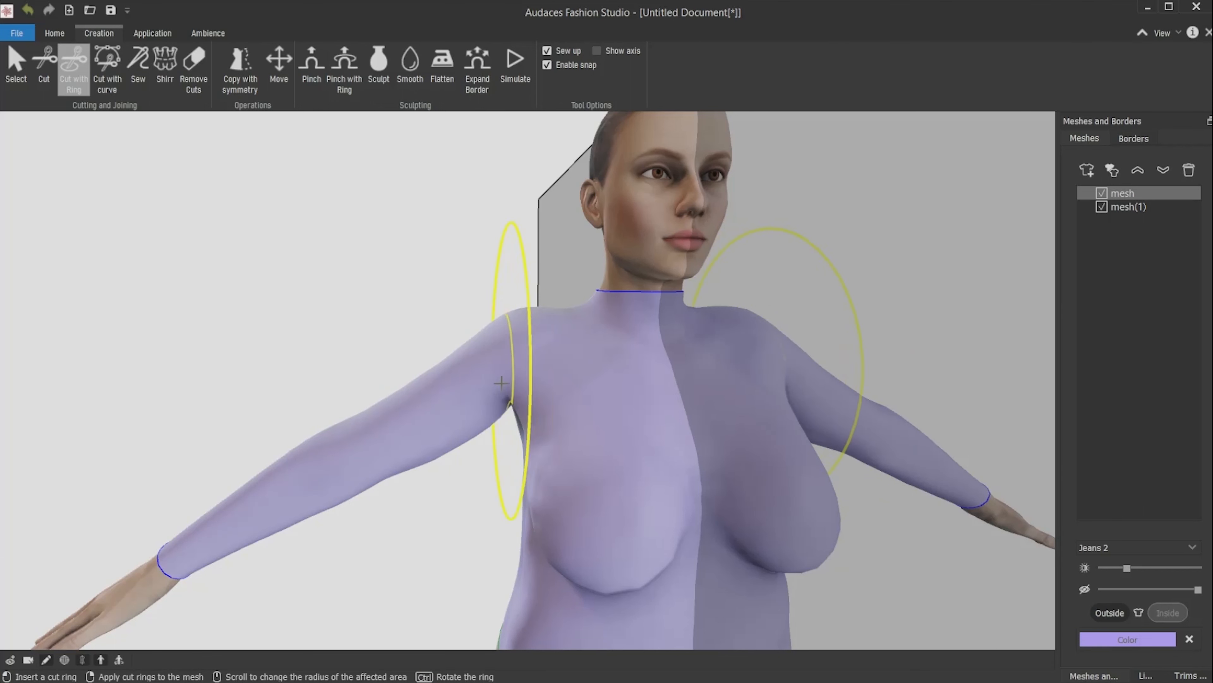
pyautogui.moveTo(368, 478); pyautogui.dragTo(441, 480, button='middle')
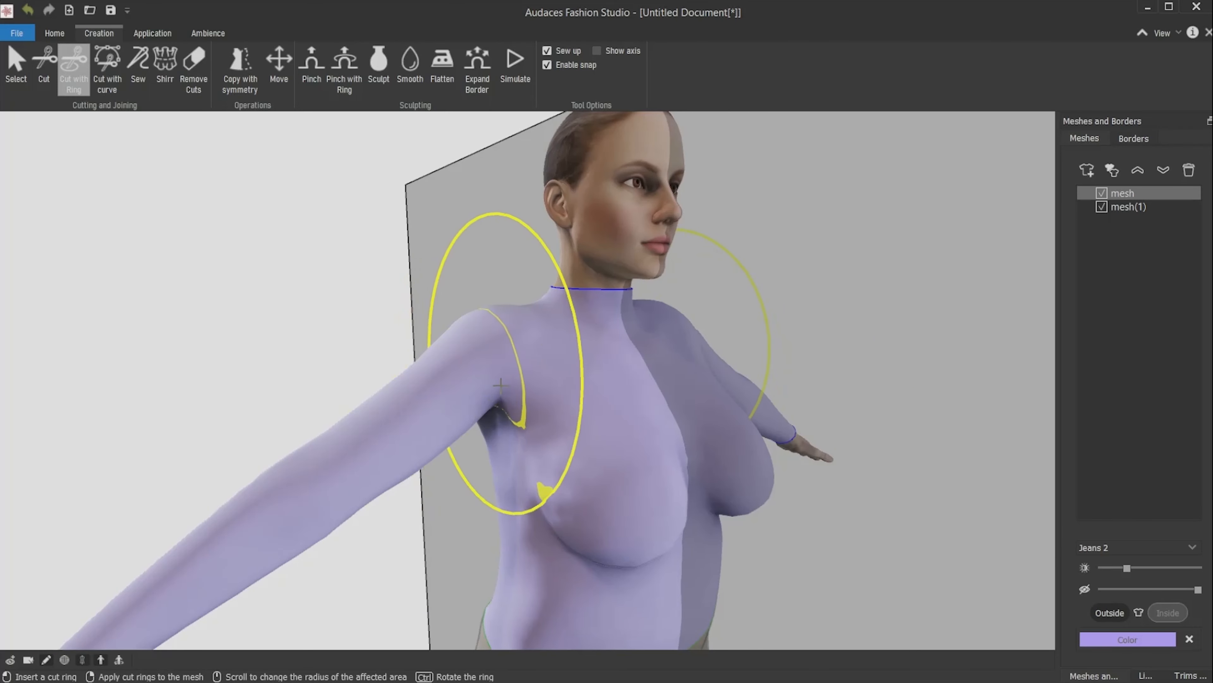
pyautogui.click(486, 373)
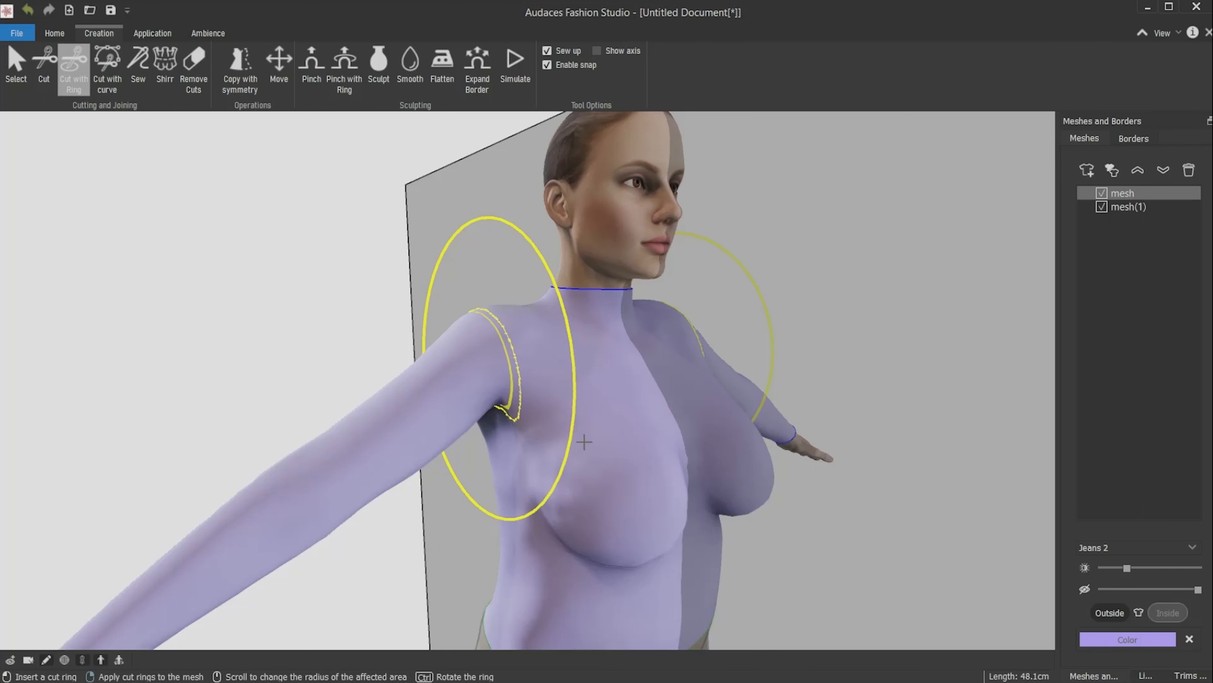
pyautogui.rightClick(581, 453)
pyautogui.press('Escape')
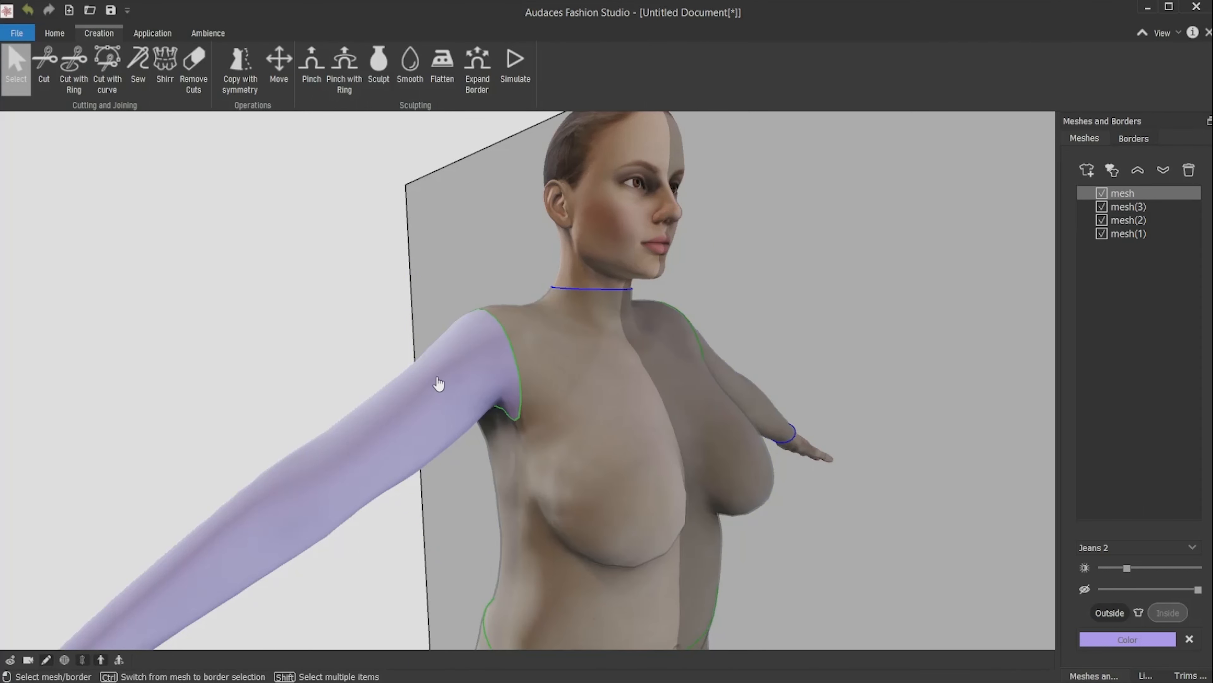
# - Delete both sleeve meshes and the lower trouser mesh, keeping only the sleeveless bodice
pyautogui.moveTo(758, 501); pyautogui.dragTo(710, 506, button='middle')
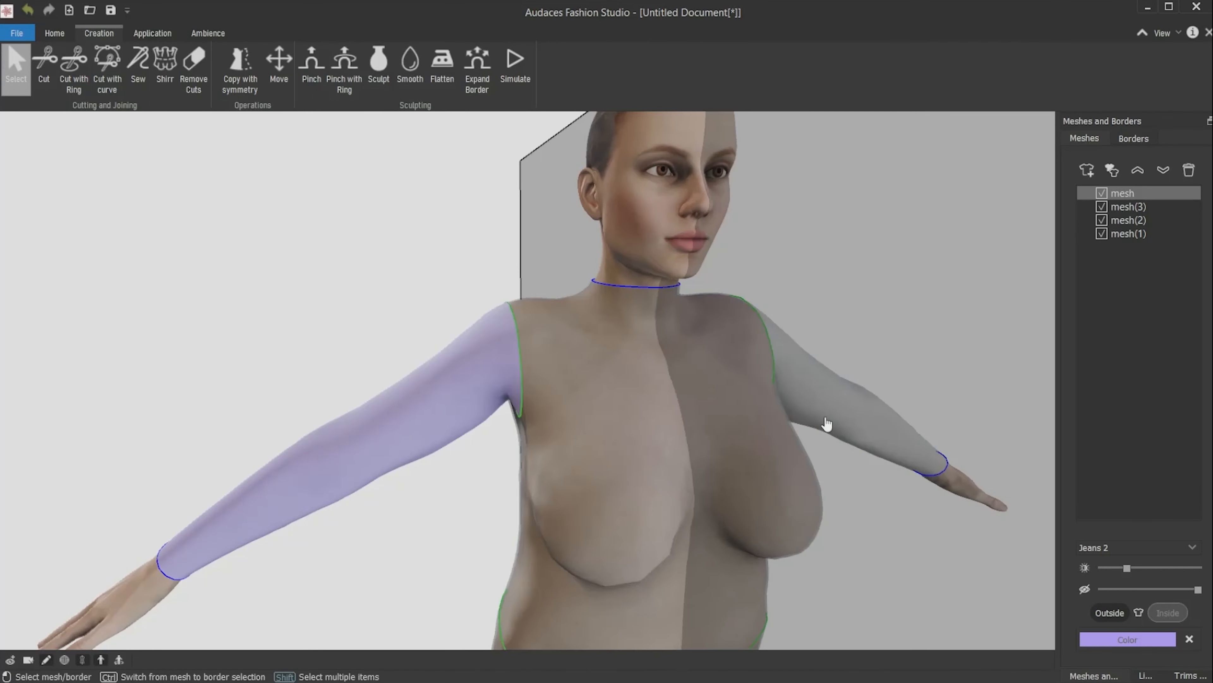
pyautogui.keyDown('shift'); pyautogui.click(828, 419); pyautogui.keyUp('shift')
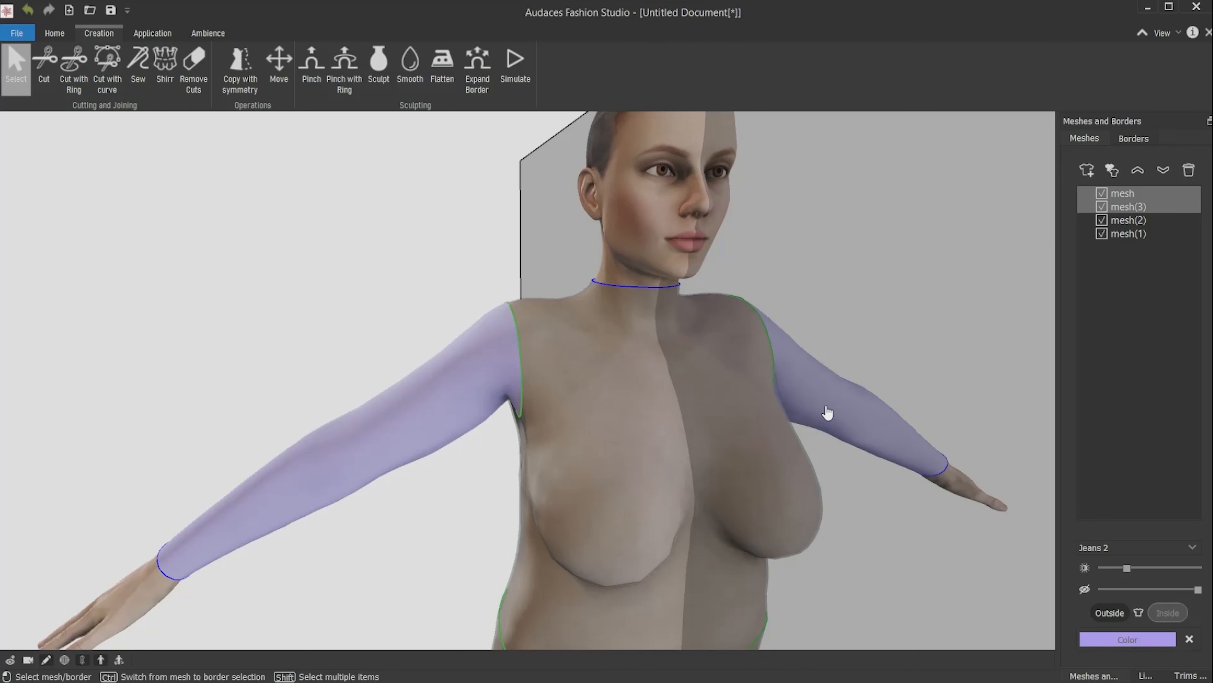
pyautogui.click(1188, 171)
pyautogui.scroll(-3, 678, 413)
pyautogui.moveTo(658, 406); pyautogui.dragTo(550, 568, button='middle')
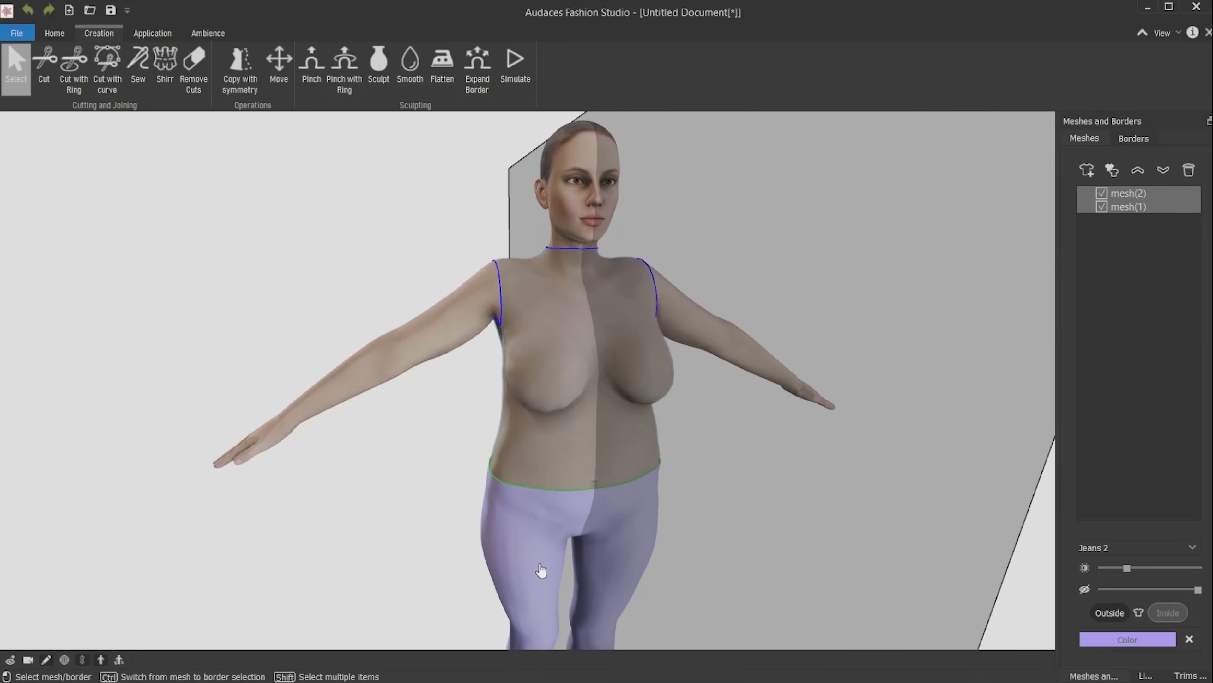
pyautogui.click(543, 568)
pyautogui.press('Delete')
# - Lengthen the bodice into a straight below-knee dress by pulling its hem down using Pinch with Ring at minimum radial growth
pyautogui.moveTo(742, 428); pyautogui.dragTo(627, 435, button='middle')
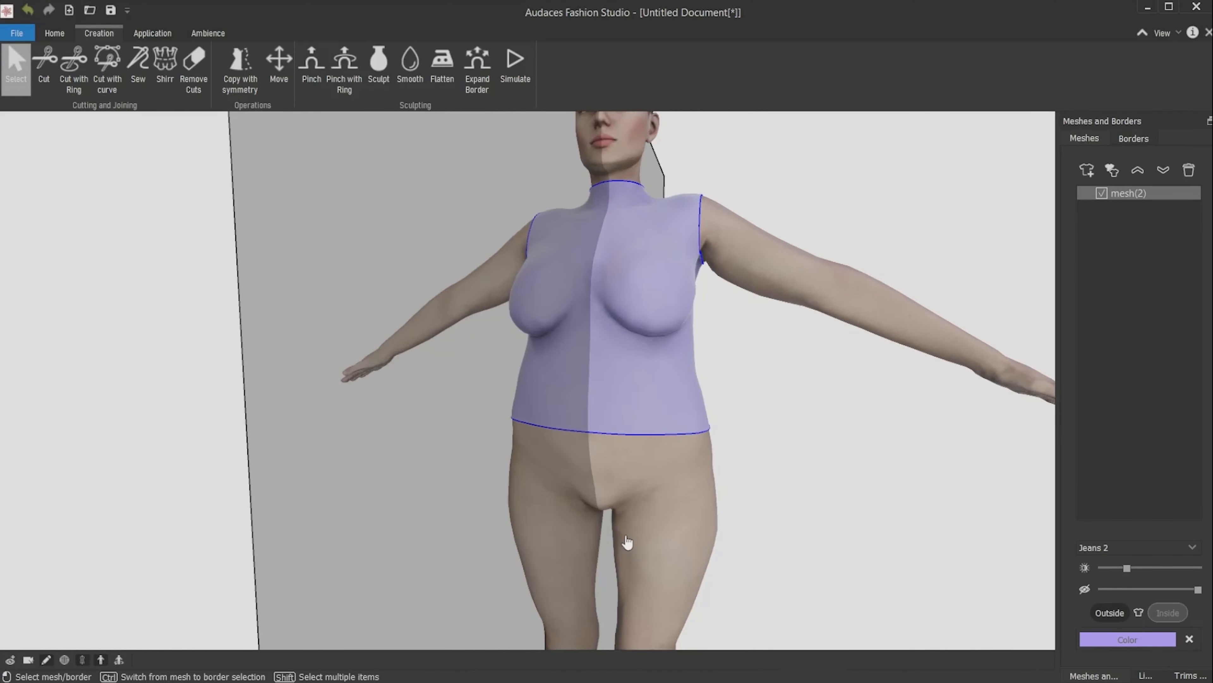
pyautogui.moveTo(639, 484); pyautogui.dragTo(611, 547, button='middle')
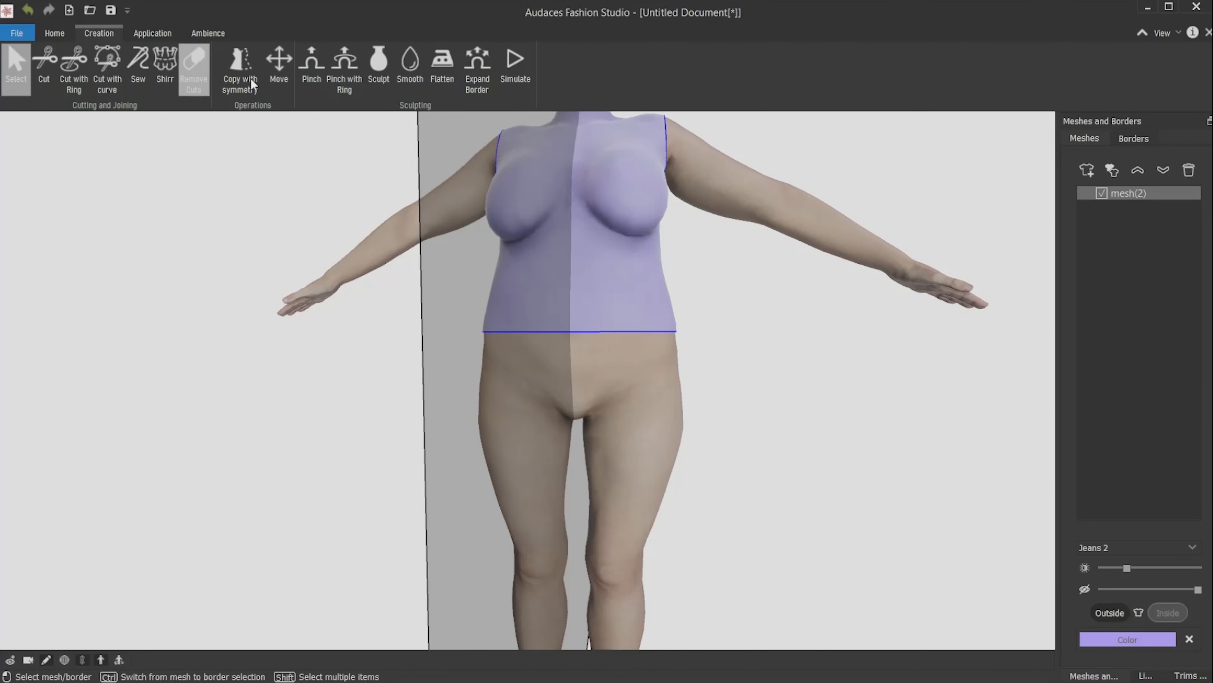
pyautogui.click(350, 86)
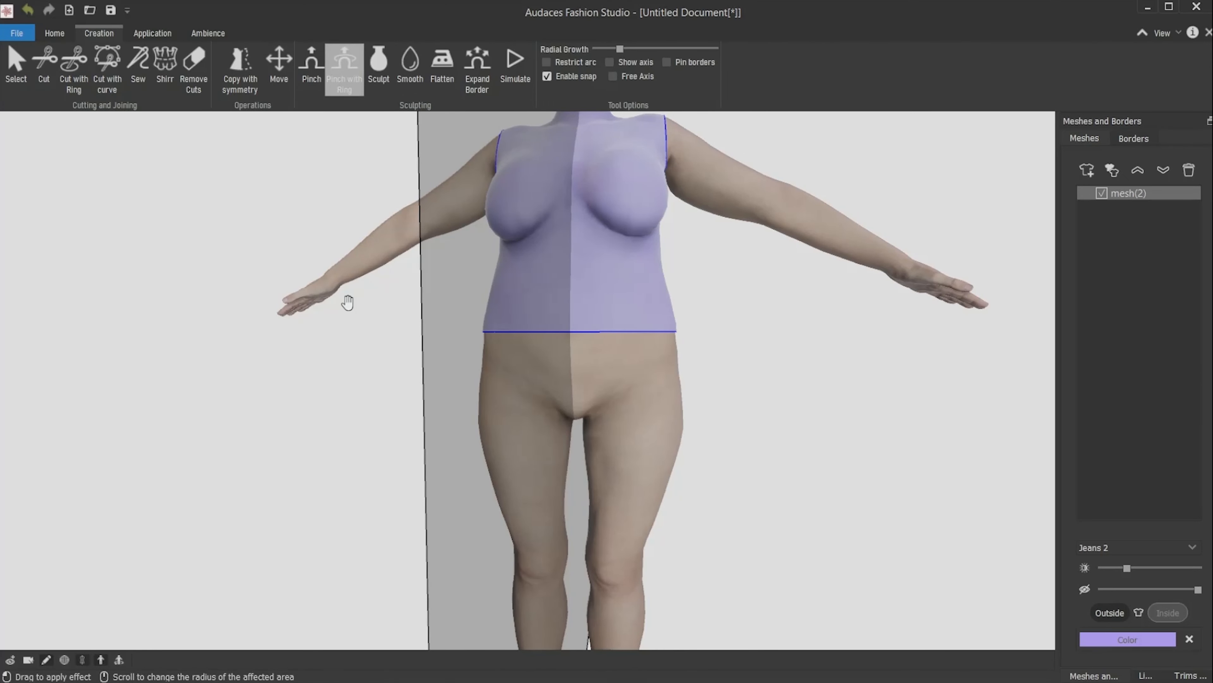
pyautogui.moveTo(620, 50); pyautogui.dragTo(596, 49)
pyautogui.moveTo(450, 577); pyautogui.dragTo(585, 568, button='middle')
pyautogui.scroll(8, 529, 334)
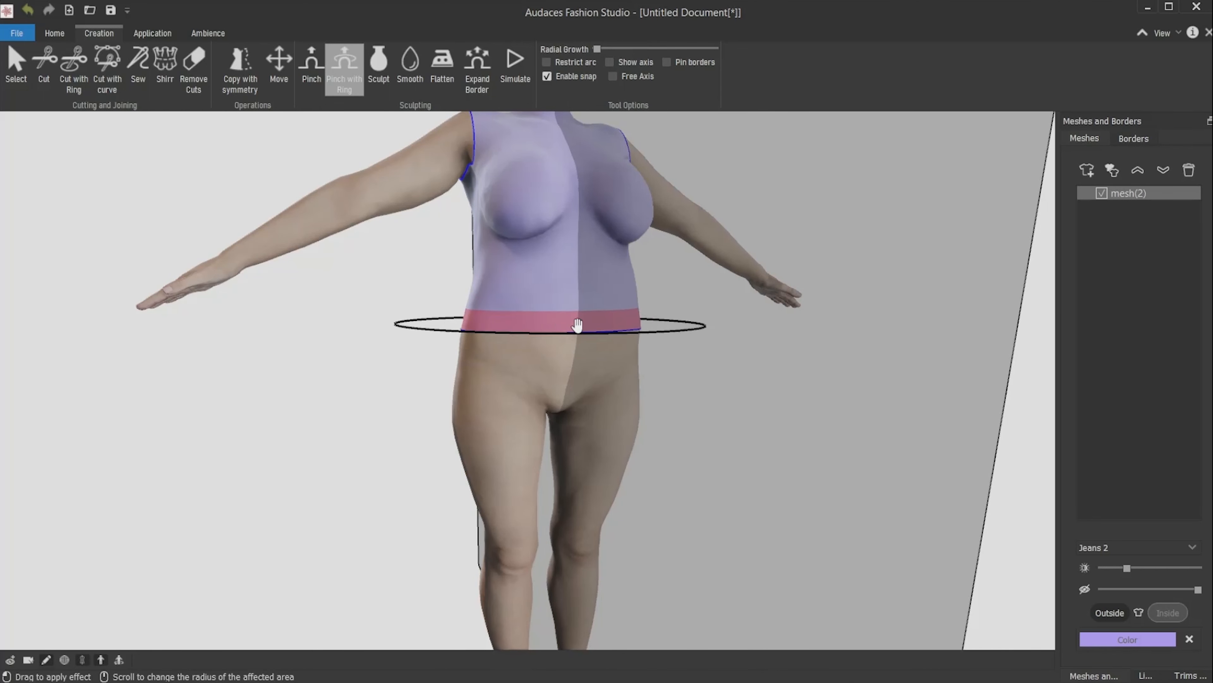
pyautogui.moveTo(549, 553); pyautogui.dragTo(545, 613)
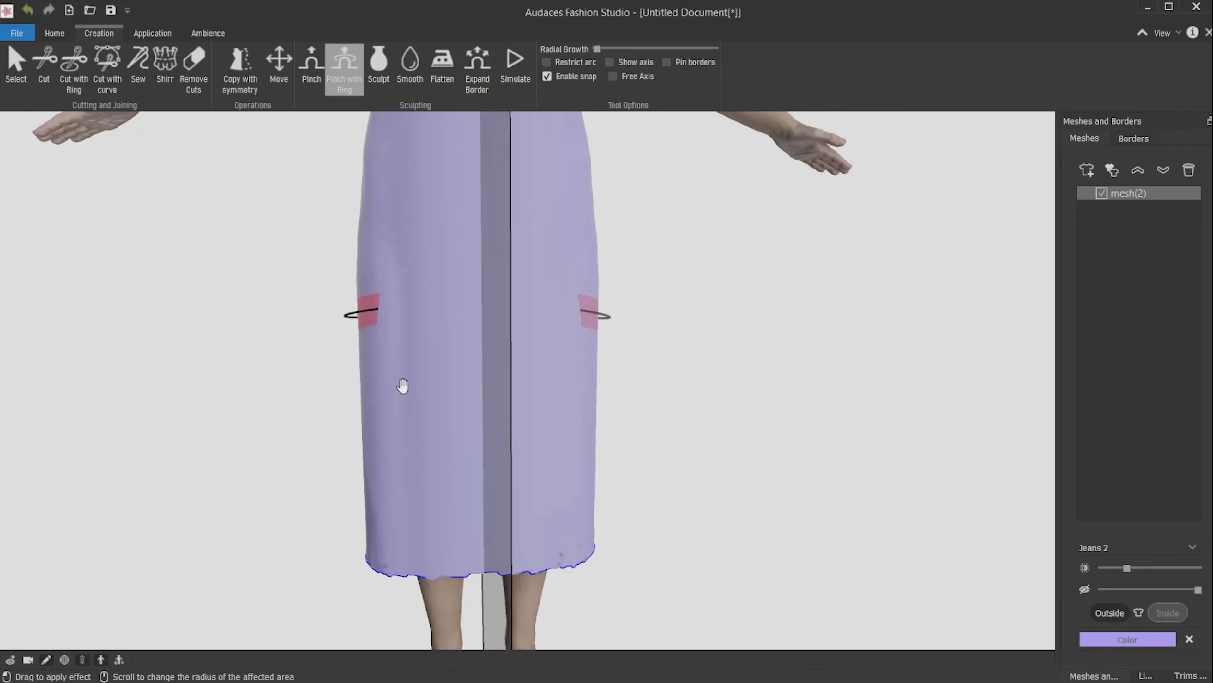
# - Smooth the skirt from the hips down to the ragged hem using a large brush and increased strength
pyautogui.click(409, 77)
pyautogui.moveTo(436, 334); pyautogui.dragTo(528, 401, button='middle')
pyautogui.scroll(4, 447, 361)
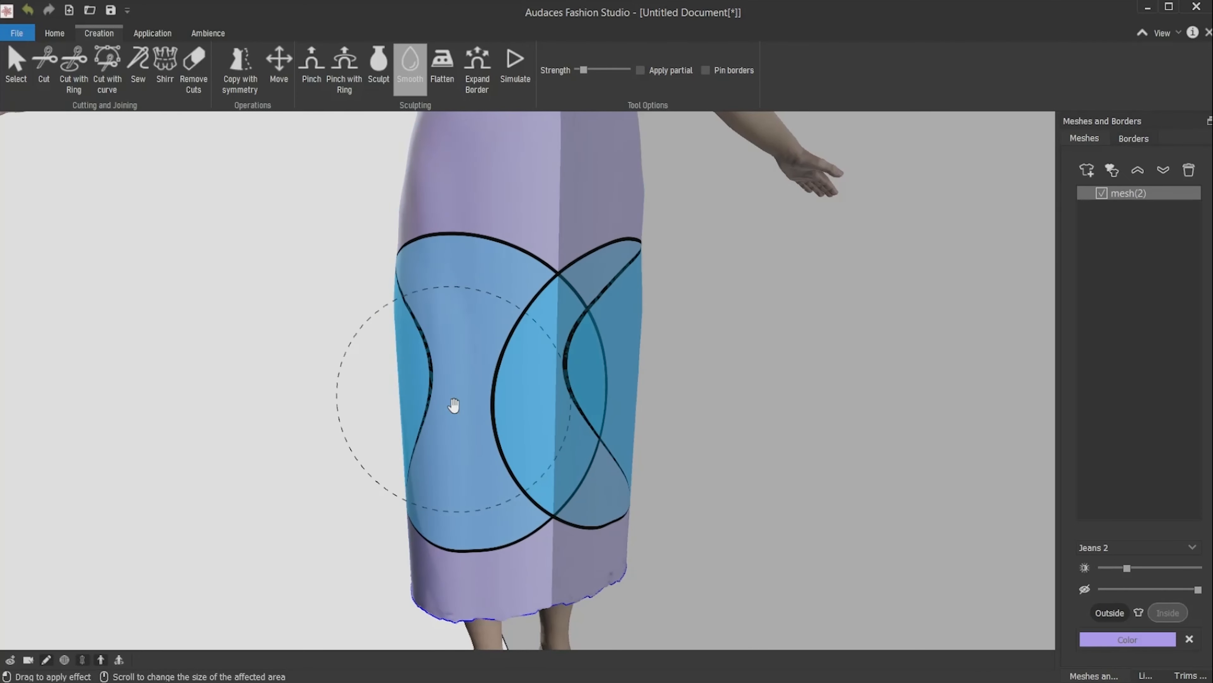
pyautogui.moveTo(453, 374)
pyautogui.mouseDown()
pyautogui.moveTo(447, 284)
pyautogui.moveTo(510, 220)
pyautogui.mouseUp()
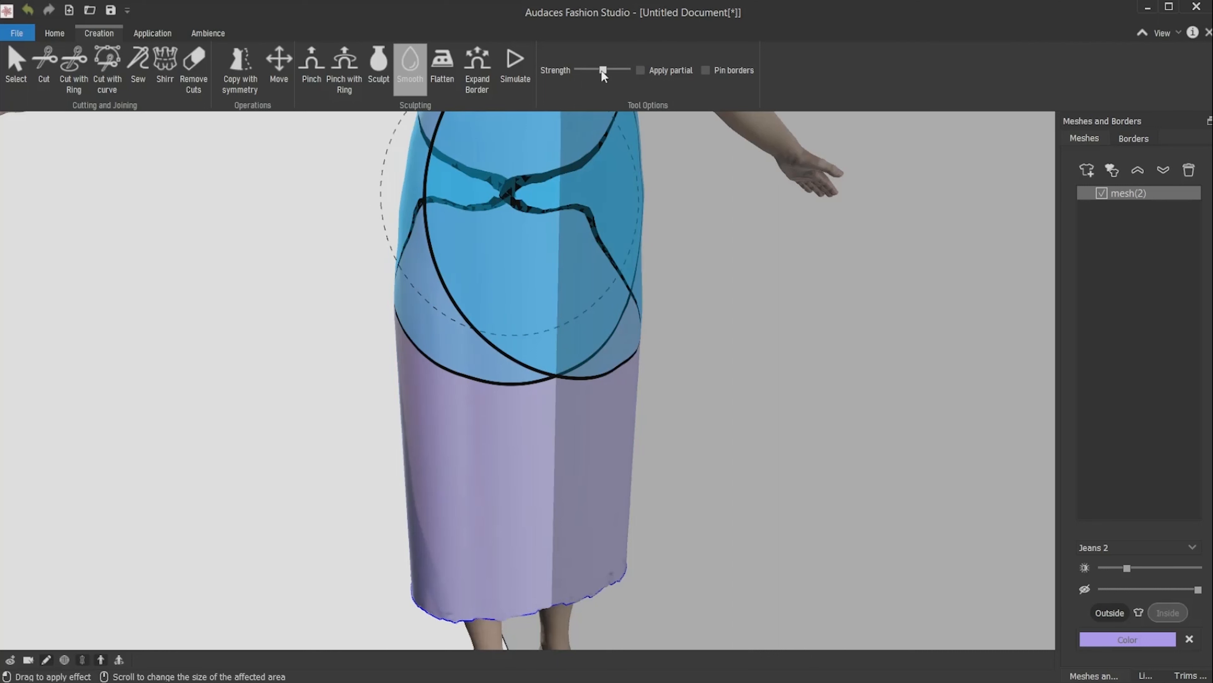
pyautogui.moveTo(444, 343)
pyautogui.mouseDown()
pyautogui.moveTo(445, 424)
pyautogui.moveTo(462, 435)
pyautogui.moveTo(461, 547)
pyautogui.moveTo(466, 442)
pyautogui.moveTo(468, 528)
pyautogui.mouseUp()
pyautogui.moveTo(468, 573); pyautogui.dragTo(466, 590)
# - Show the mesh wireframe and cut around the lower skirt at the knee with an enlarged ring, about 97 cm long
pyautogui.click(74, 69)
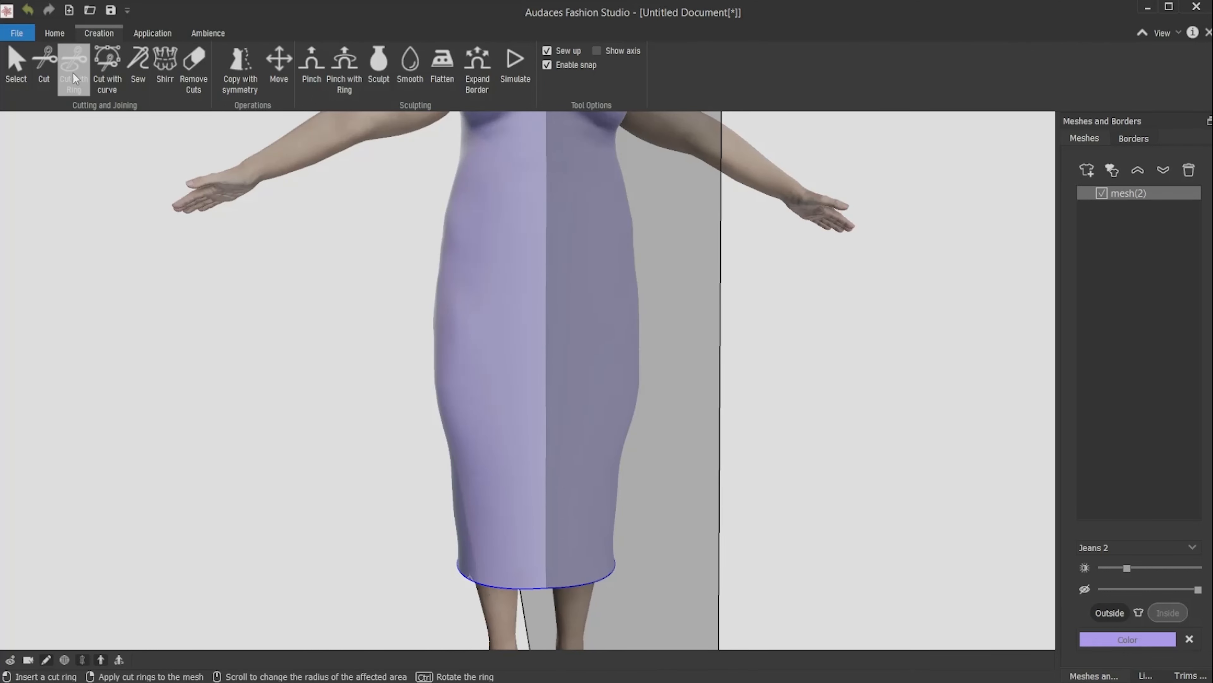
pyautogui.scroll(5, 525, 464)
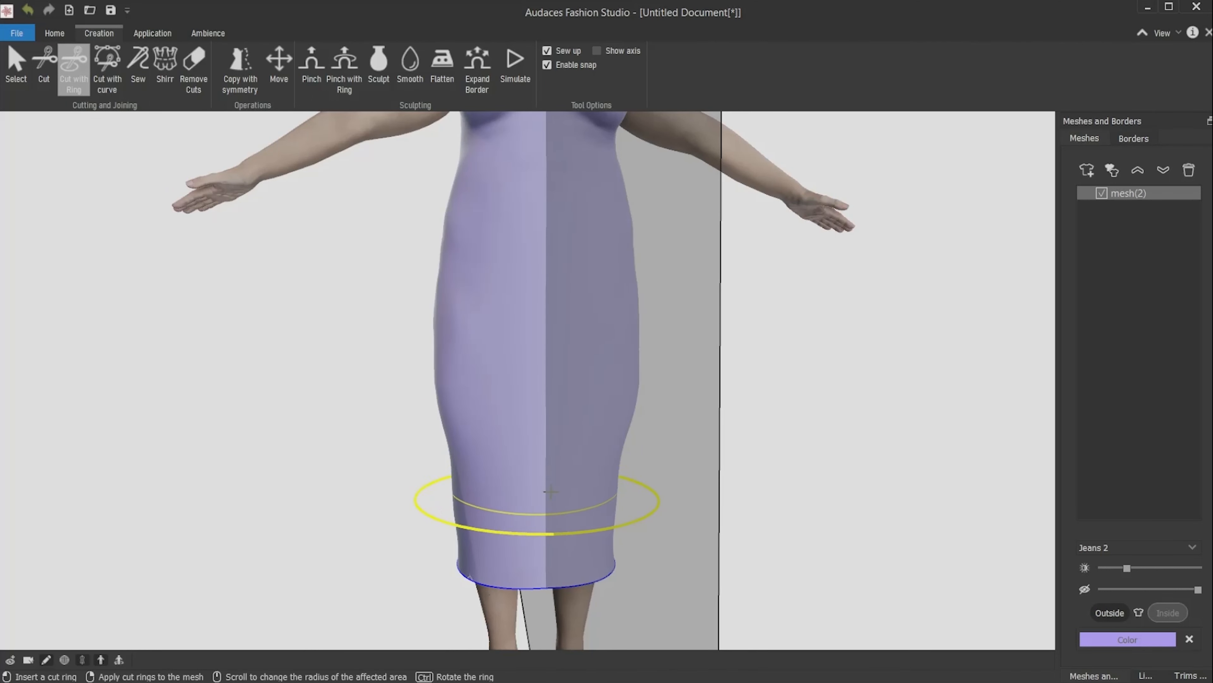
pyautogui.scroll(-3, 539, 500)
pyautogui.scroll(3, 541, 492)
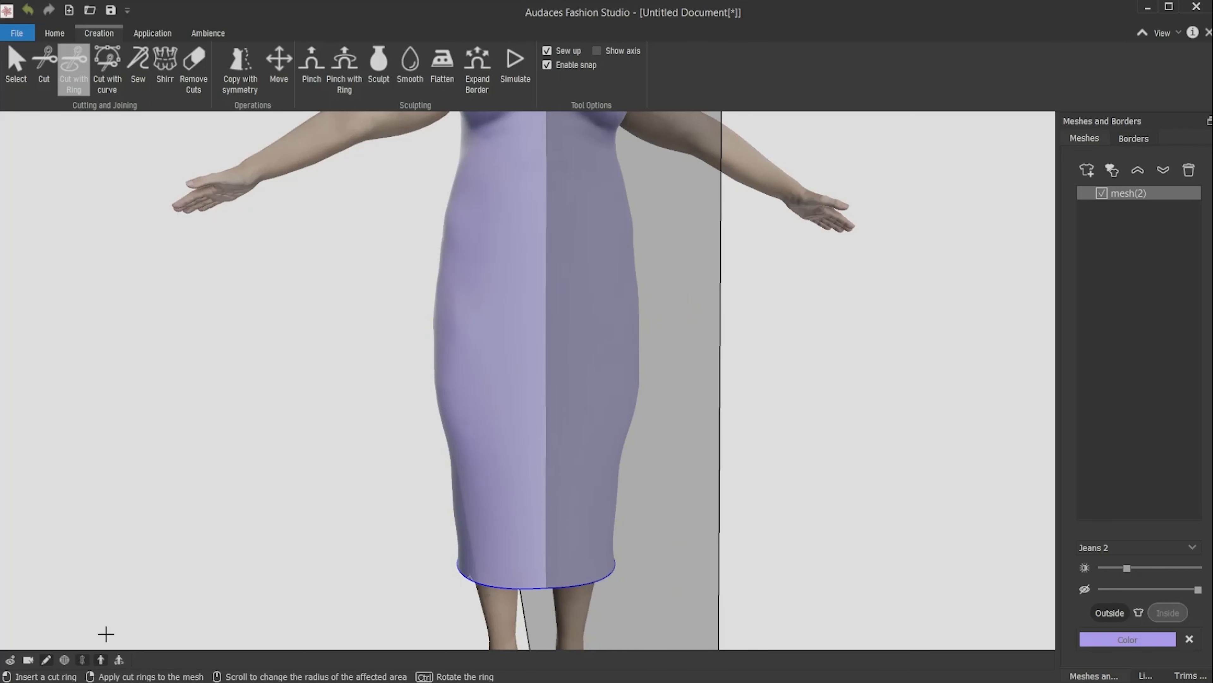
pyautogui.click(66, 661)
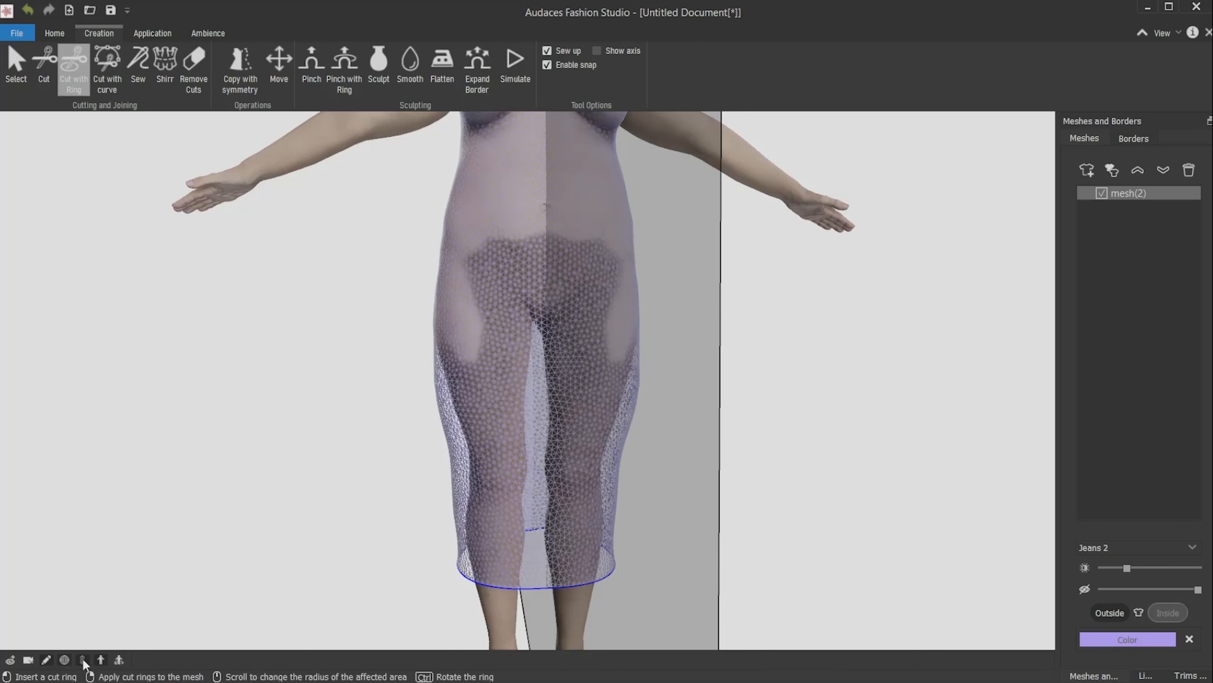
pyautogui.click(532, 487)
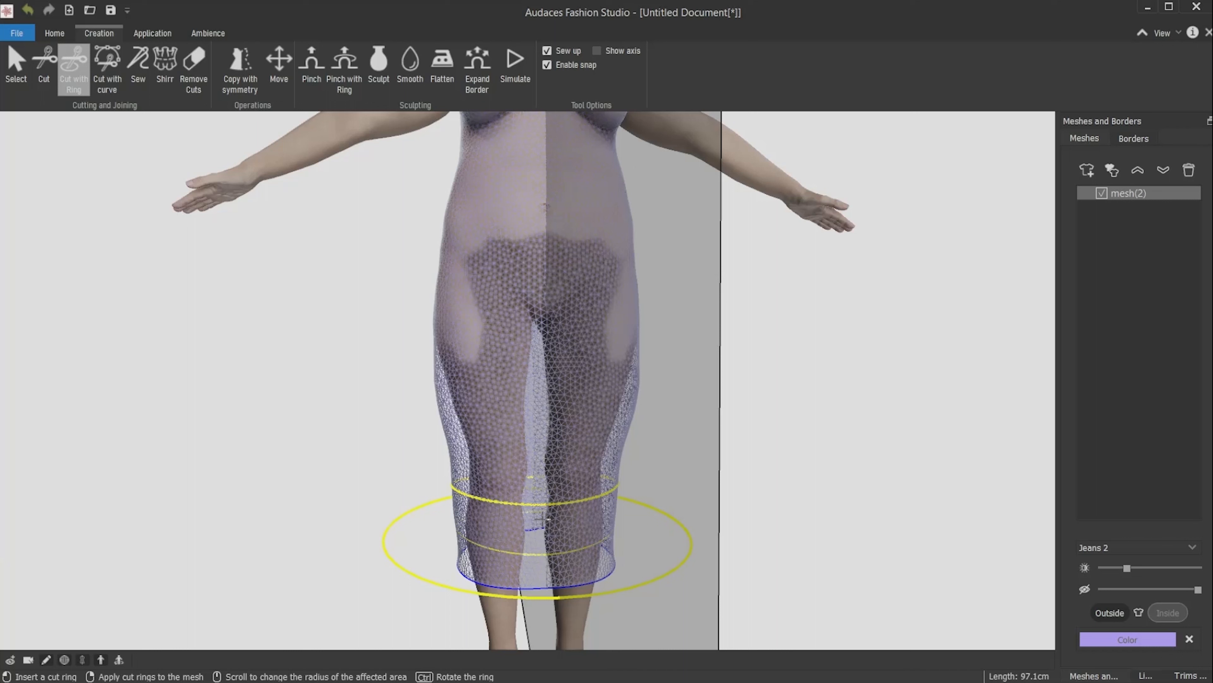
pyautogui.rightClick(538, 483)
pyautogui.press('Escape')
# - Delete the strip below the knee cut and return to the solid mesh display, keeping the symmetry plane on
pyautogui.click(539, 569)
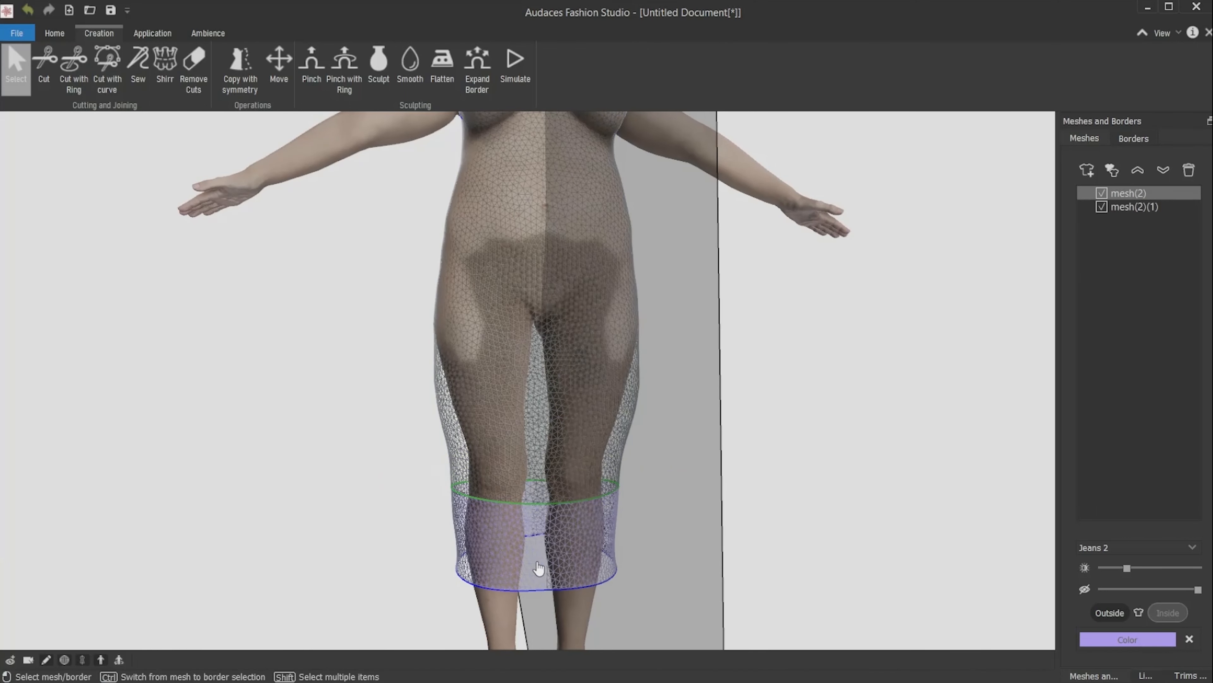
pyautogui.press('Delete')
pyautogui.click(82, 660)
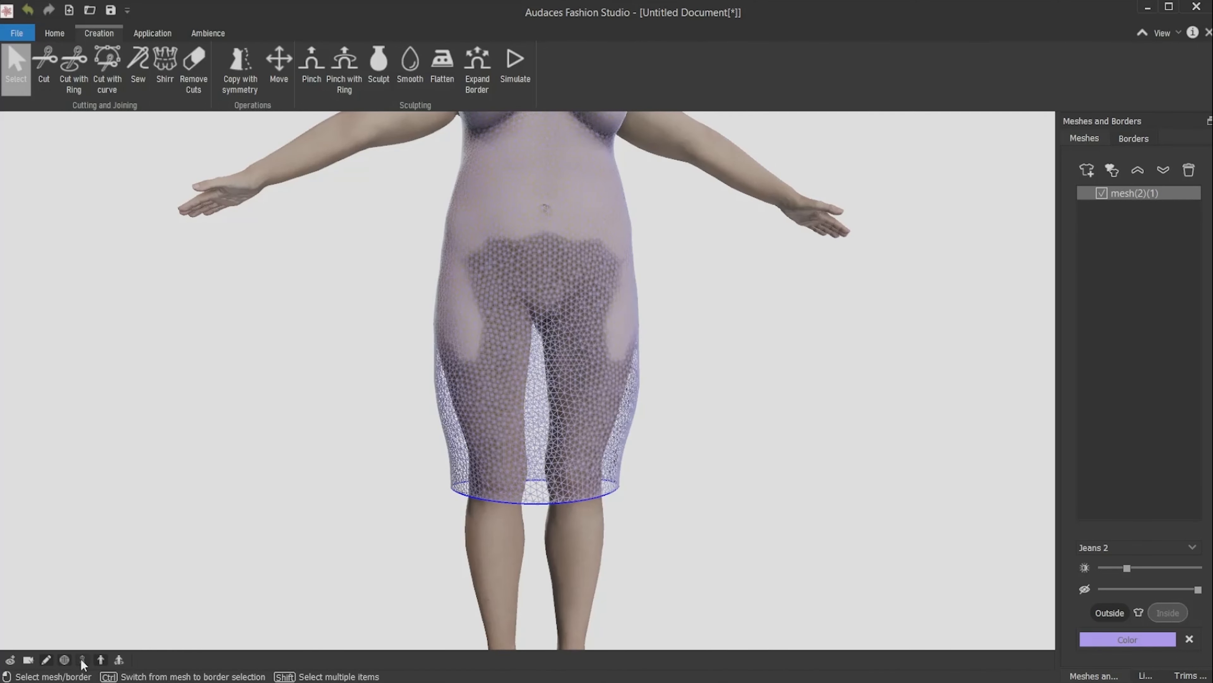
pyautogui.click(66, 660)
pyautogui.click(81, 661)
# - Separate the skirt from the bodice with a ring cut just below the bust and select the skirt mesh
pyautogui.moveTo(478, 144); pyautogui.dragTo(500, 160, button='middle')
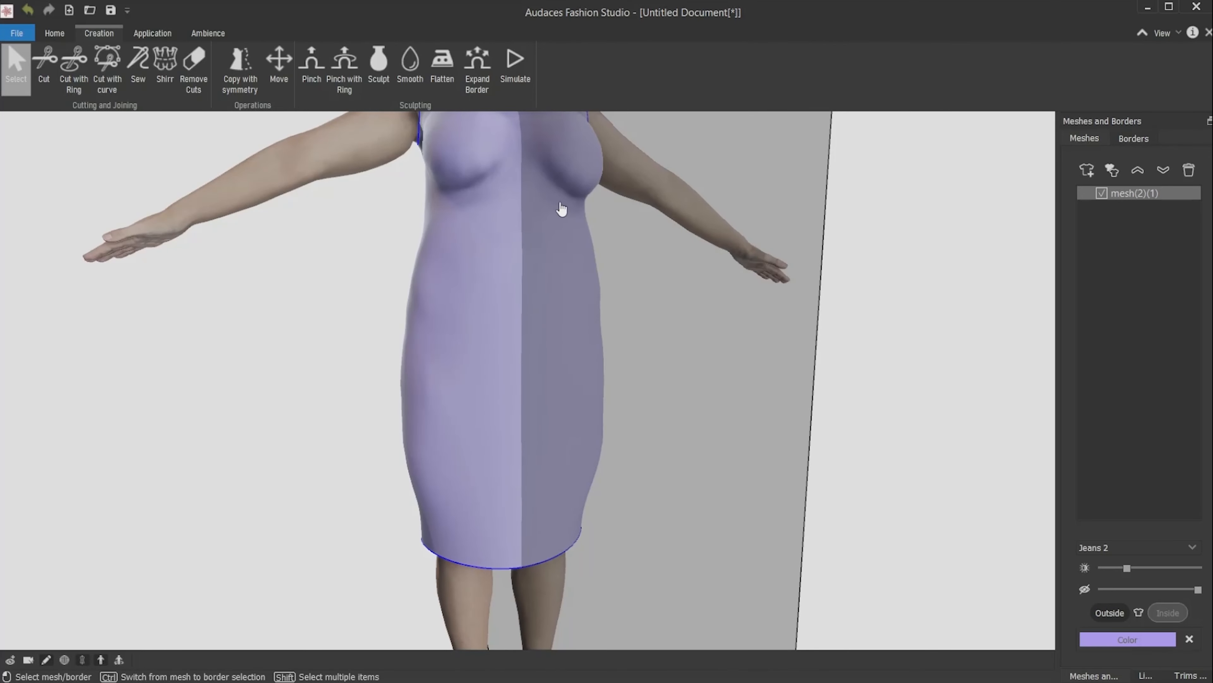
pyautogui.moveTo(552, 392)
pyautogui.mouseDown(button='middle')
pyautogui.moveTo(590, 461)
pyautogui.moveTo(532, 405)
pyautogui.mouseUp(button='middle')
pyautogui.moveTo(533, 479); pyautogui.dragTo(526, 428, button='middle')
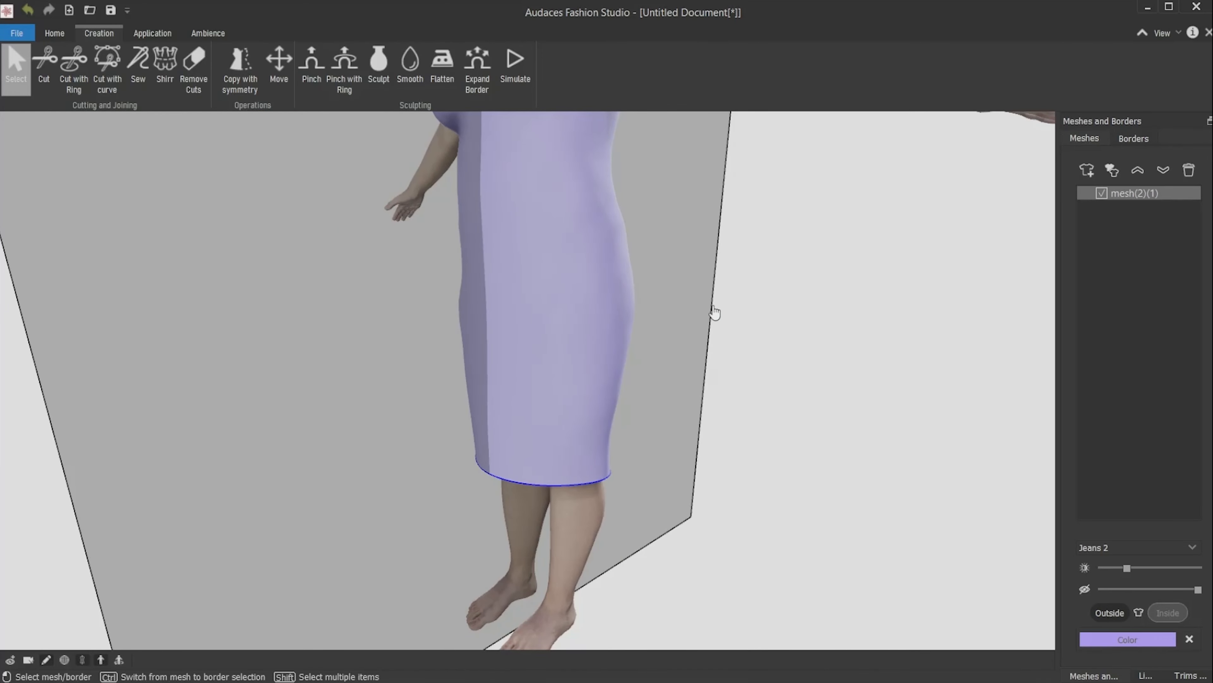
pyautogui.moveTo(567, 379); pyautogui.dragTo(535, 473, button='middle')
pyautogui.scroll(4, 496, 276)
pyautogui.moveTo(497, 334); pyautogui.dragTo(569, 349, button='middle')
pyautogui.click(74, 72)
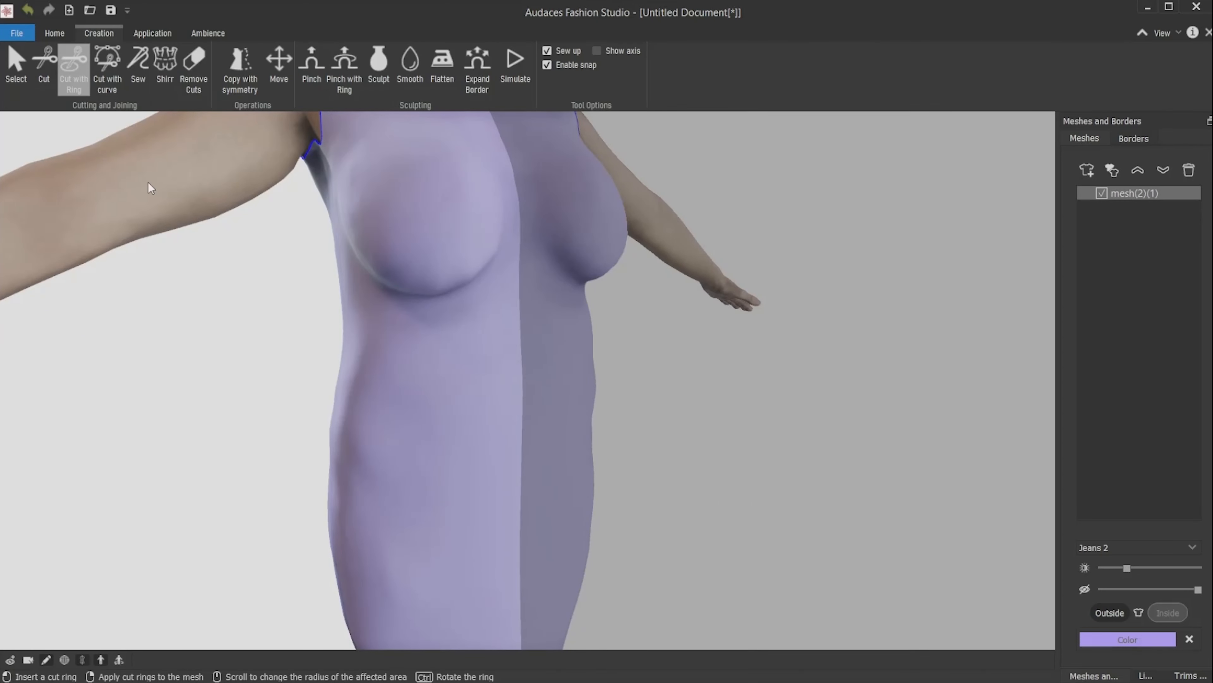
pyautogui.moveTo(440, 325); pyautogui.dragTo(508, 330, button='middle')
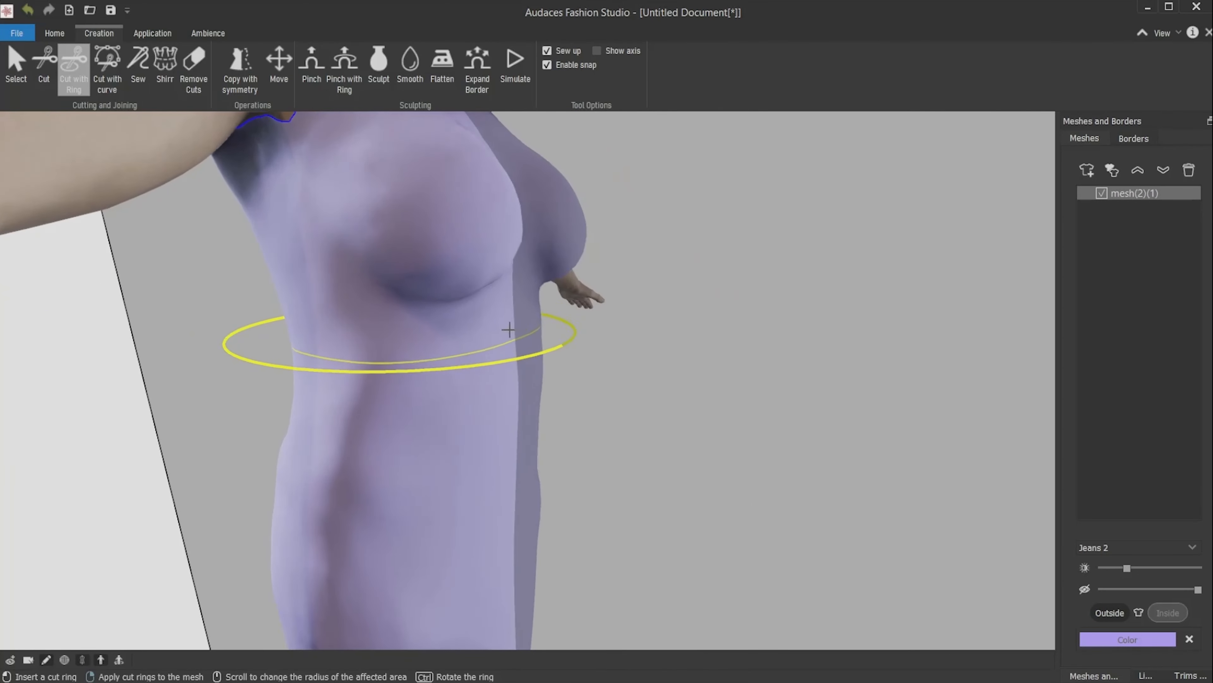
pyautogui.click(481, 290)
pyautogui.moveTo(655, 398); pyautogui.dragTo(531, 155, button='middle')
pyautogui.rightClick(501, 385)
pyautogui.press('Escape')
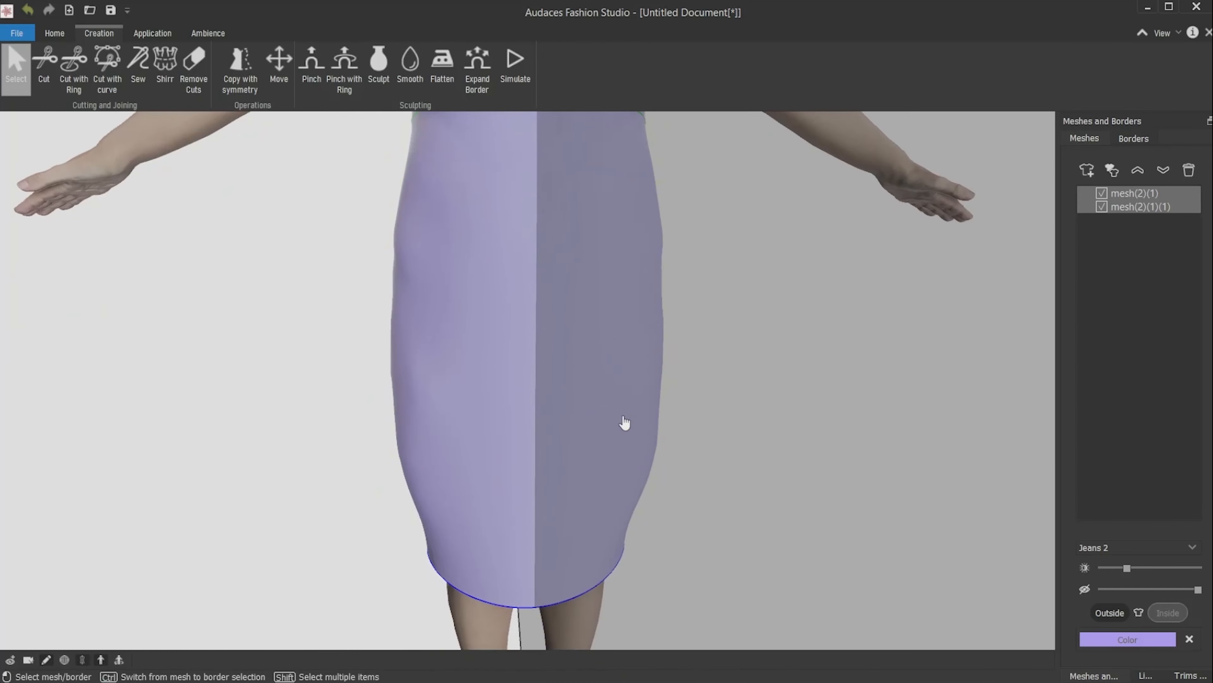
pyautogui.scroll(-5, 597, 442)
pyautogui.click(541, 370)
pyautogui.moveTo(604, 390); pyautogui.dragTo(617, 291, button='middle')
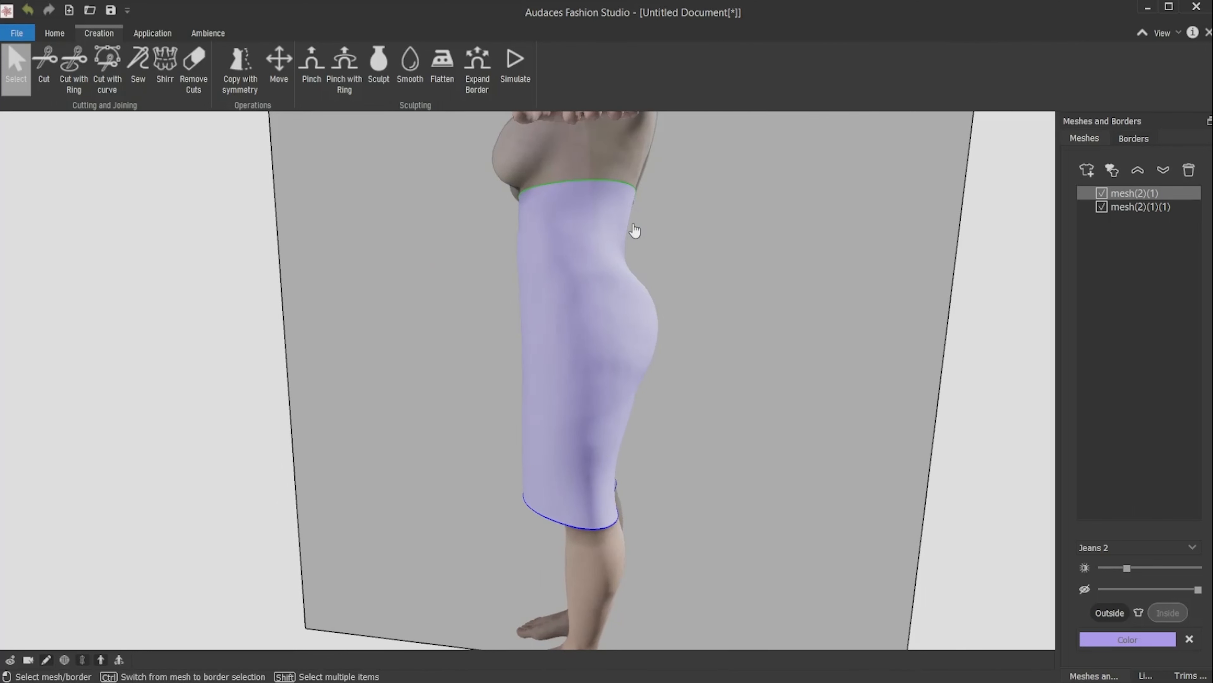
# - Simulate the skirt mesh with gravity and pull on the fabric near its hem
pyautogui.click(526, 81)
pyautogui.click(560, 73)
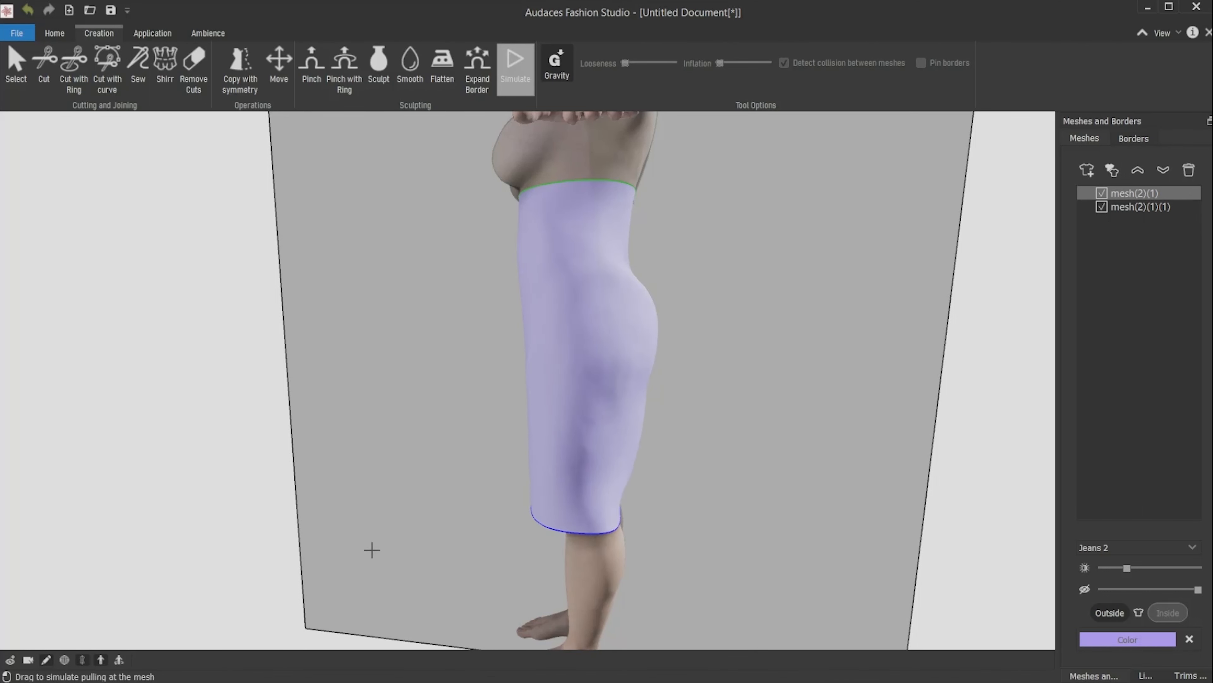
pyautogui.moveTo(363, 546); pyautogui.dragTo(417, 543, button='middle')
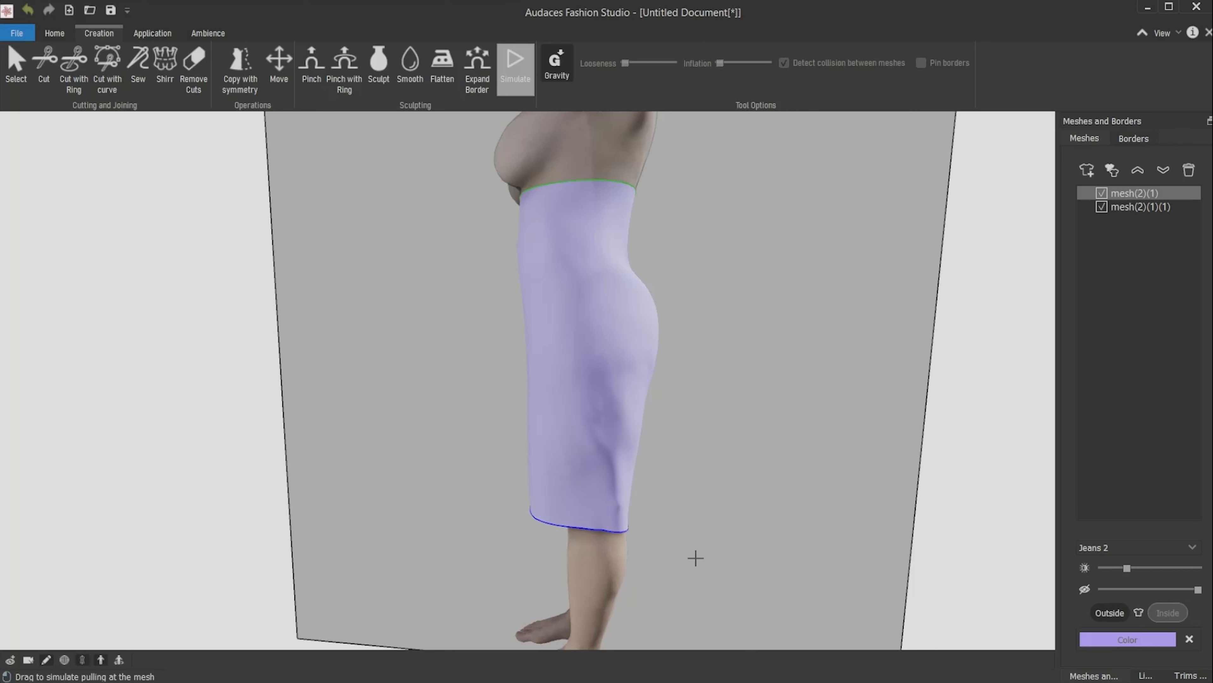
pyautogui.moveTo(551, 495); pyautogui.dragTo(559, 491)
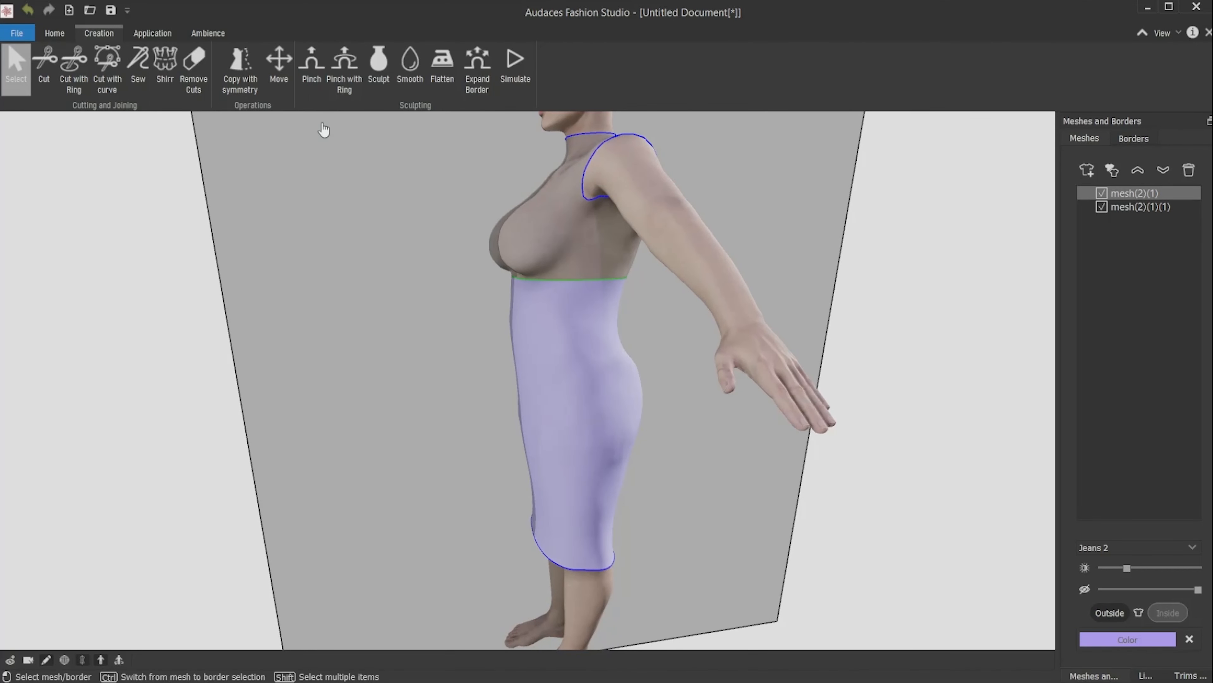
# - Split the skirt into front and back panels along the sides with an enlarged ring cut rotated upright, about 211 cm long
pyautogui.click(83, 63)
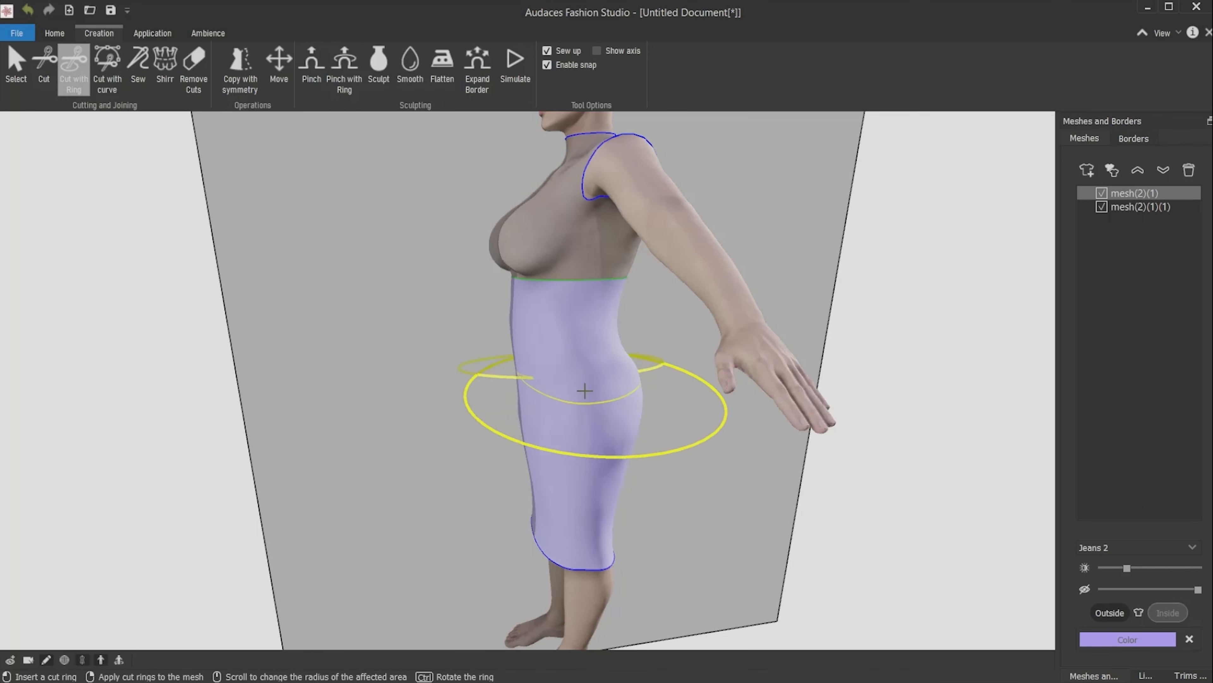
pyautogui.scroll(4, 549, 333)
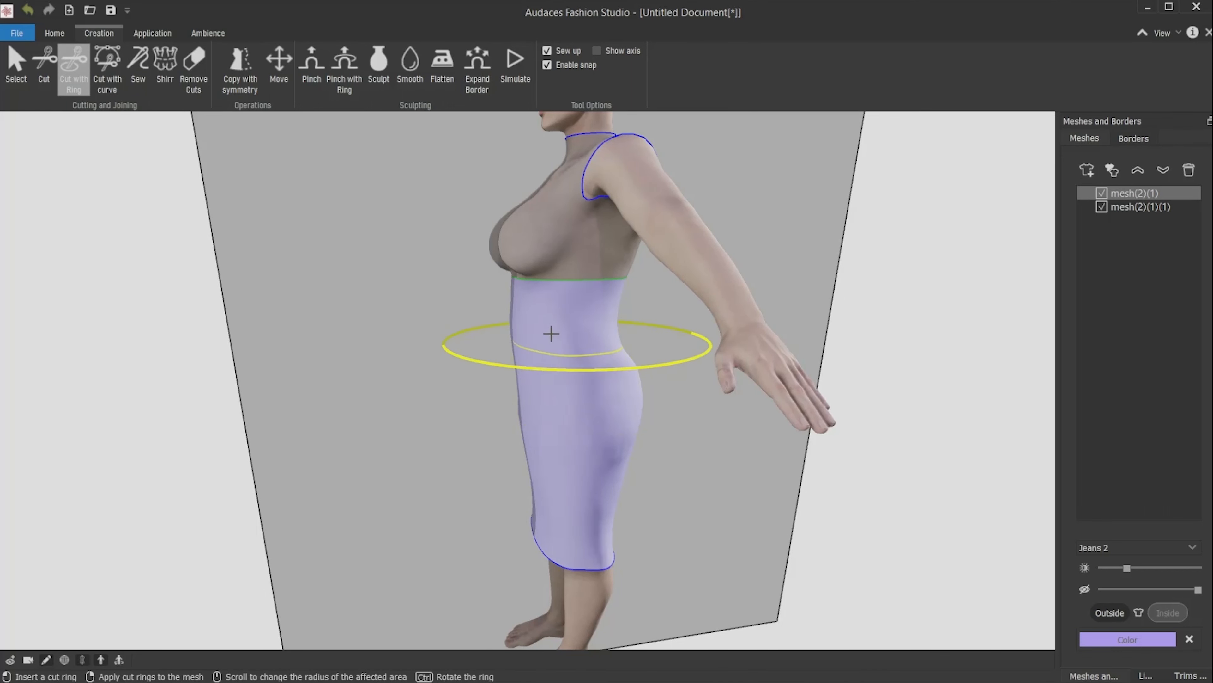
pyautogui.scroll(5, 550, 333)
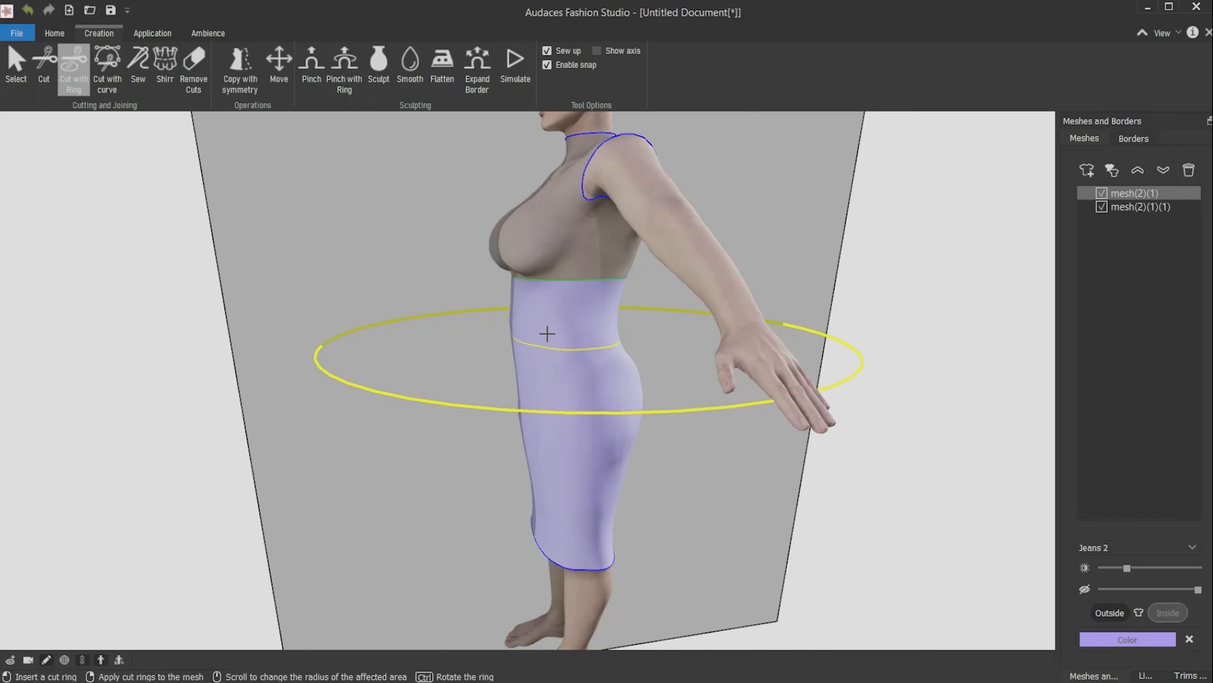
pyautogui.press('ctrl')
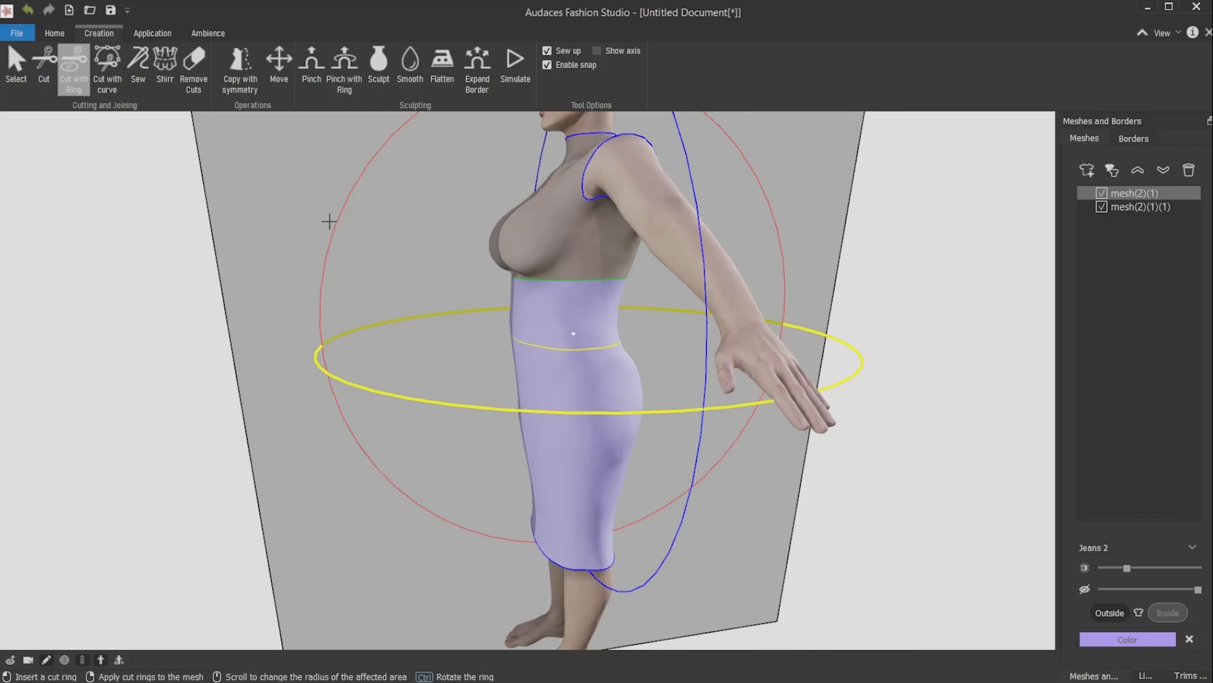
pyautogui.keyDown('ctrl'); pyautogui.moveTo(322, 271); pyautogui.dragTo(603, 177); pyautogui.keyUp('ctrl')
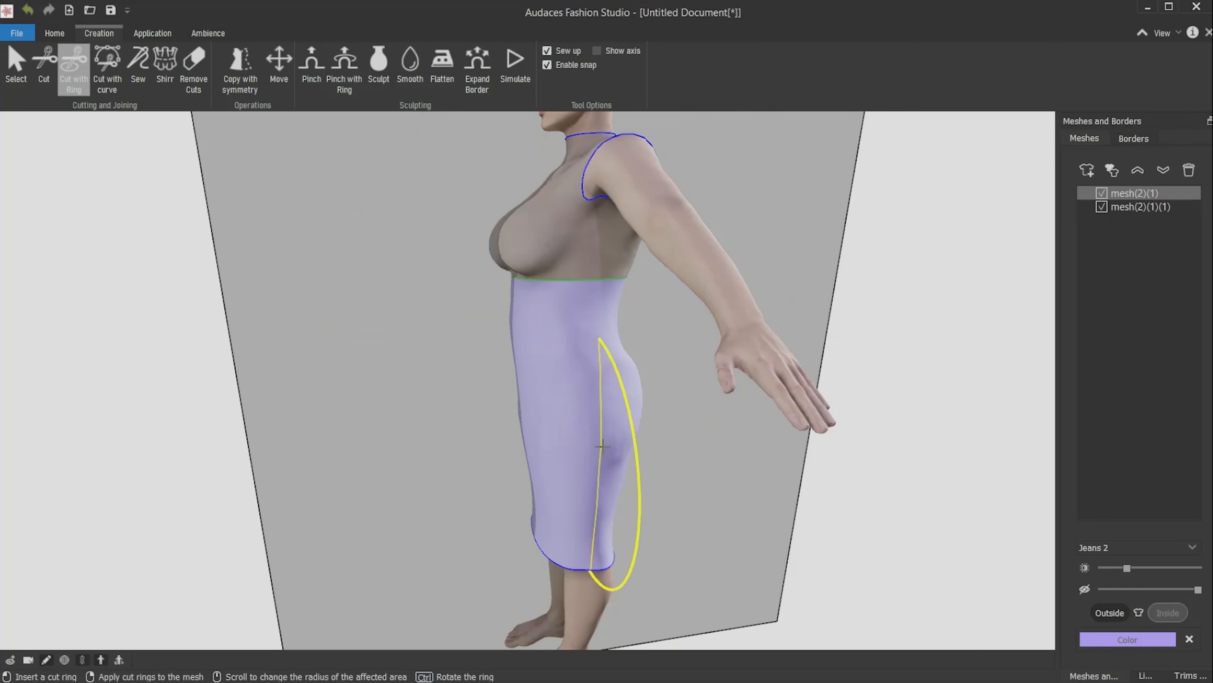
pyautogui.scroll(4, 603, 434)
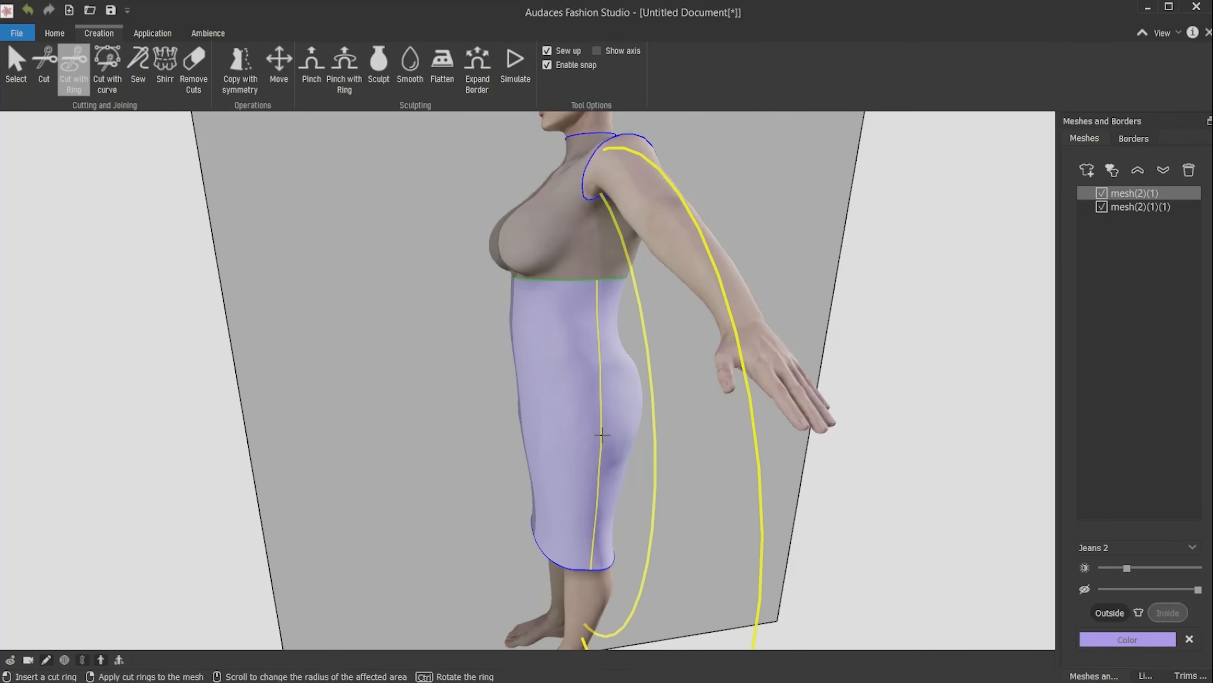
pyautogui.click(603, 434)
pyautogui.moveTo(755, 485)
pyautogui.mouseDown(button='right')
pyautogui.moveTo(646, 491)
pyautogui.moveTo(740, 480)
pyautogui.mouseUp(button='right')
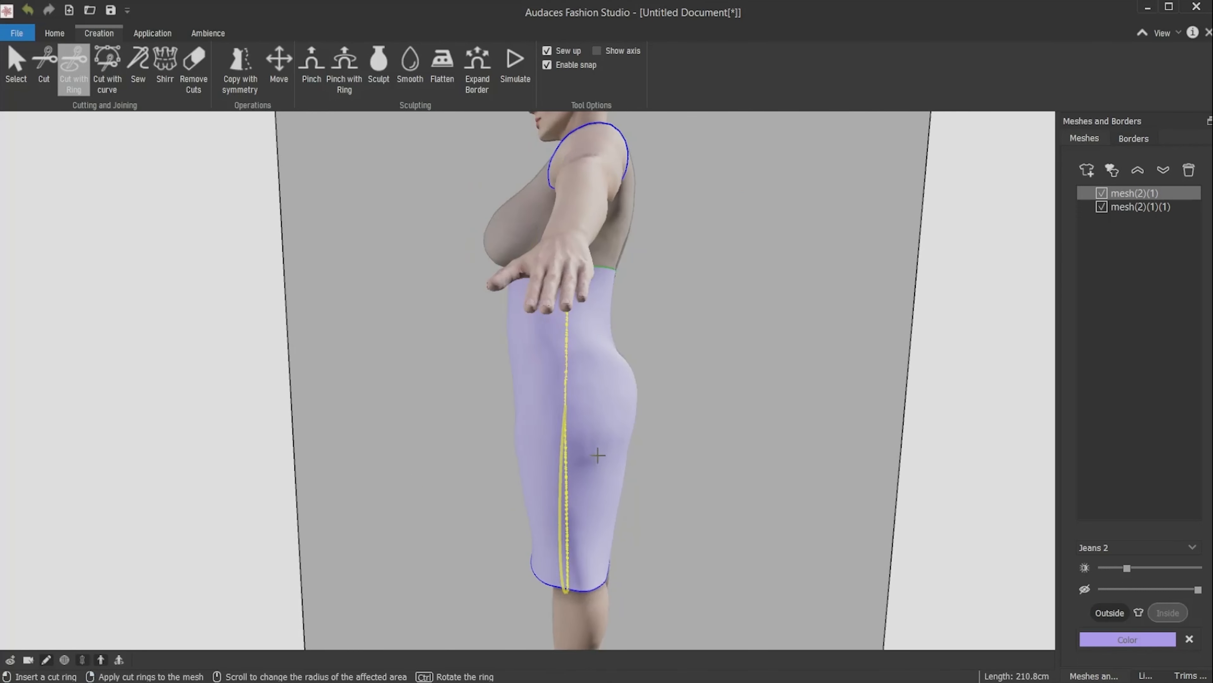
pyautogui.rightClick(601, 445)
pyautogui.moveTo(500, 479); pyautogui.dragTo(584, 479, button='right')
pyautogui.press('Escape')
# - Check the skirt panels by selecting them in turn, leave the front panel selected, and turn off the symmetry plane
pyautogui.click(572, 396)
pyautogui.moveTo(756, 475); pyautogui.dragTo(633, 455, button='right')
pyautogui.click(610, 412)
pyautogui.click(540, 420)
pyautogui.moveTo(547, 473); pyautogui.dragTo(824, 462, button='right')
pyautogui.scroll(3, 549, 473)
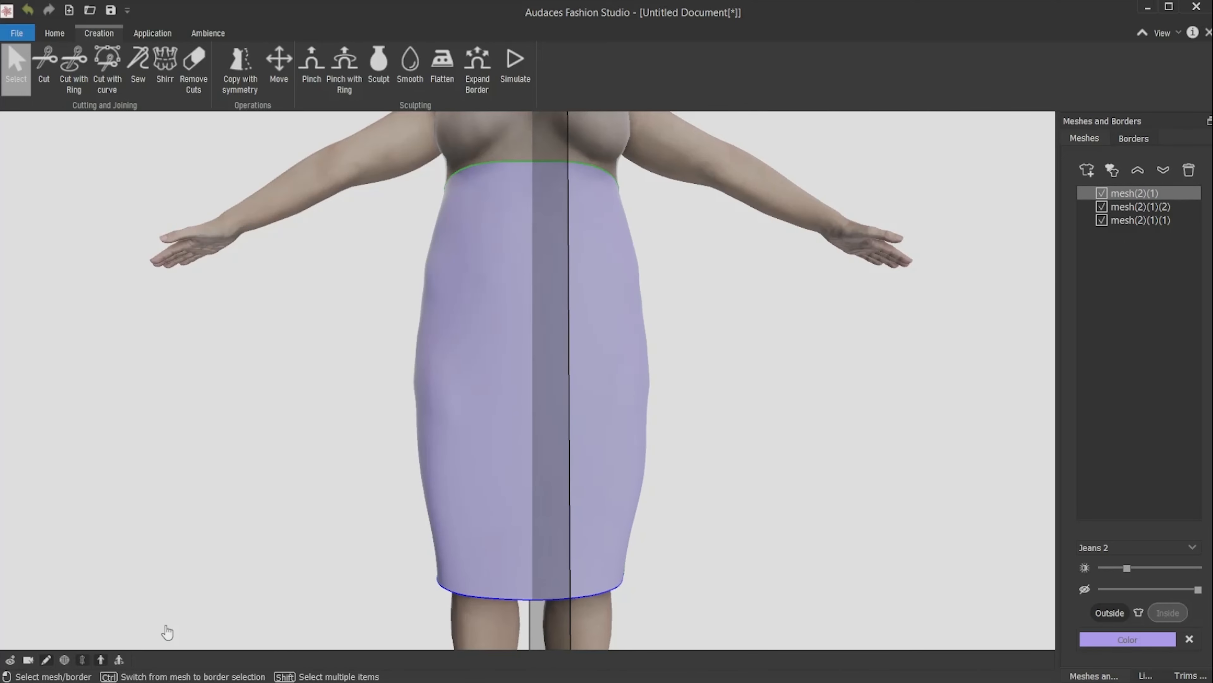
pyautogui.click(84, 659)
pyautogui.moveTo(445, 414); pyautogui.dragTo(401, 342, button='middle')
pyautogui.moveTo(557, 415); pyautogui.dragTo(674, 421, button='right')
pyautogui.scroll(3, 554, 380)
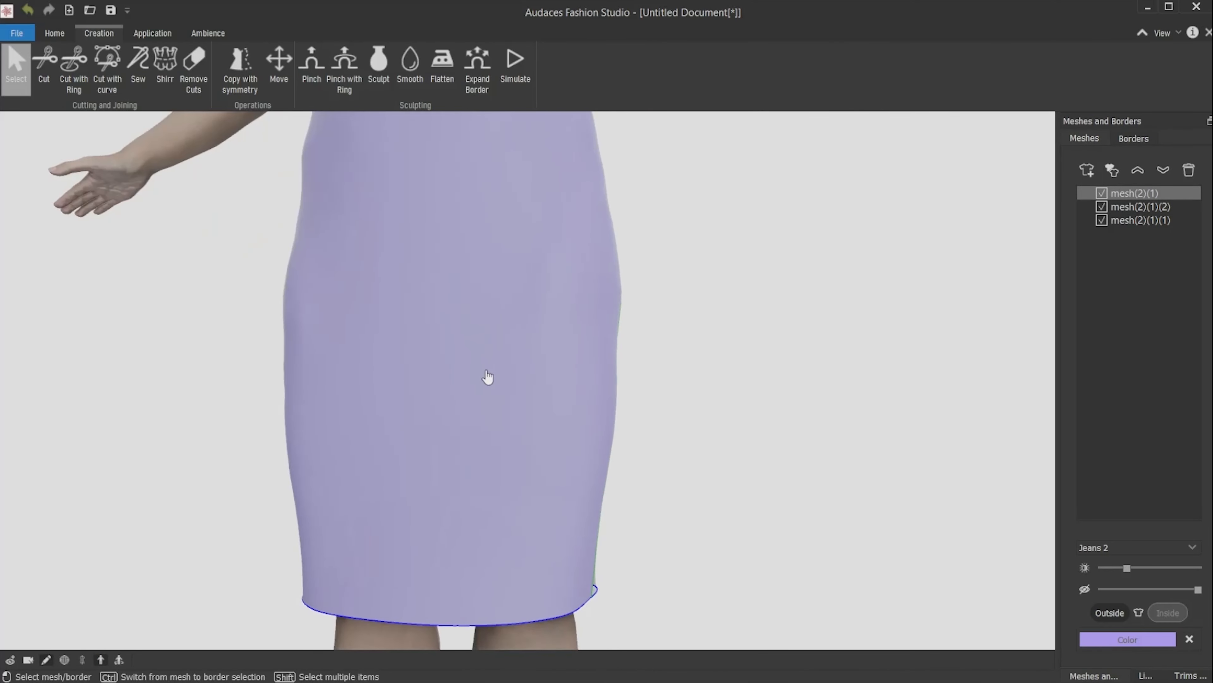
pyautogui.scroll(-3, 490, 561)
pyautogui.scroll(2, 501, 550)
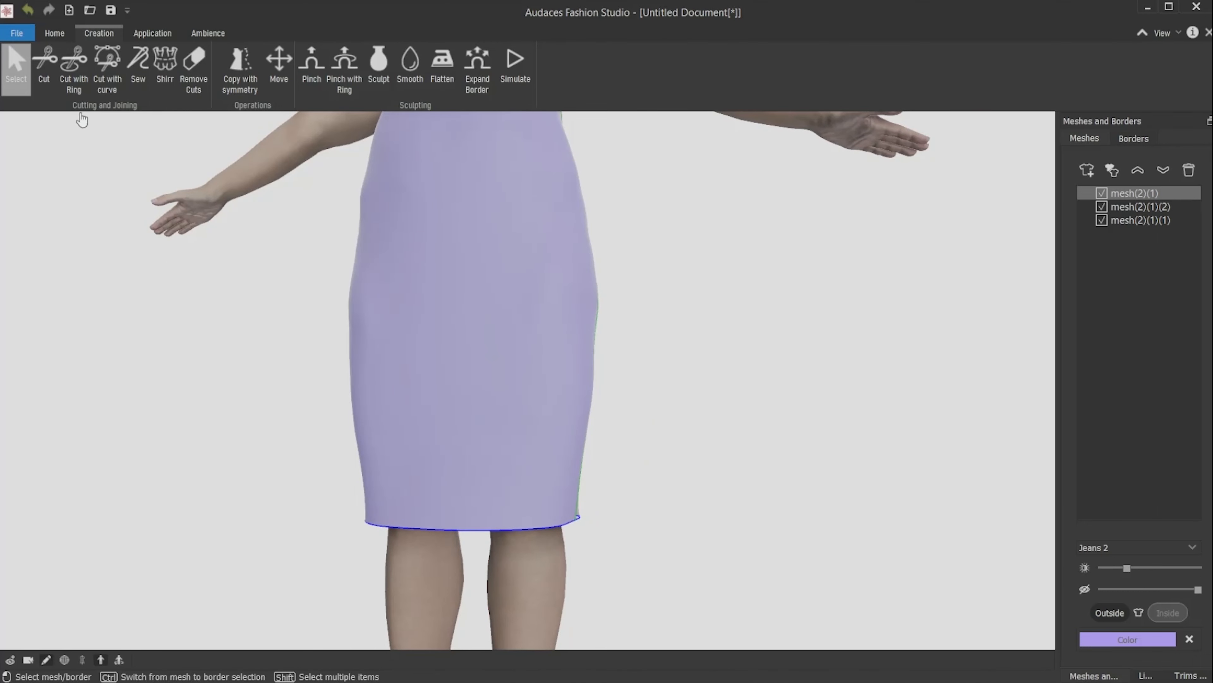
# - Draw a Cut with Curve line about 37 cm long from the front panel's hem upward, close beside one side seam
pyautogui.click(112, 89)
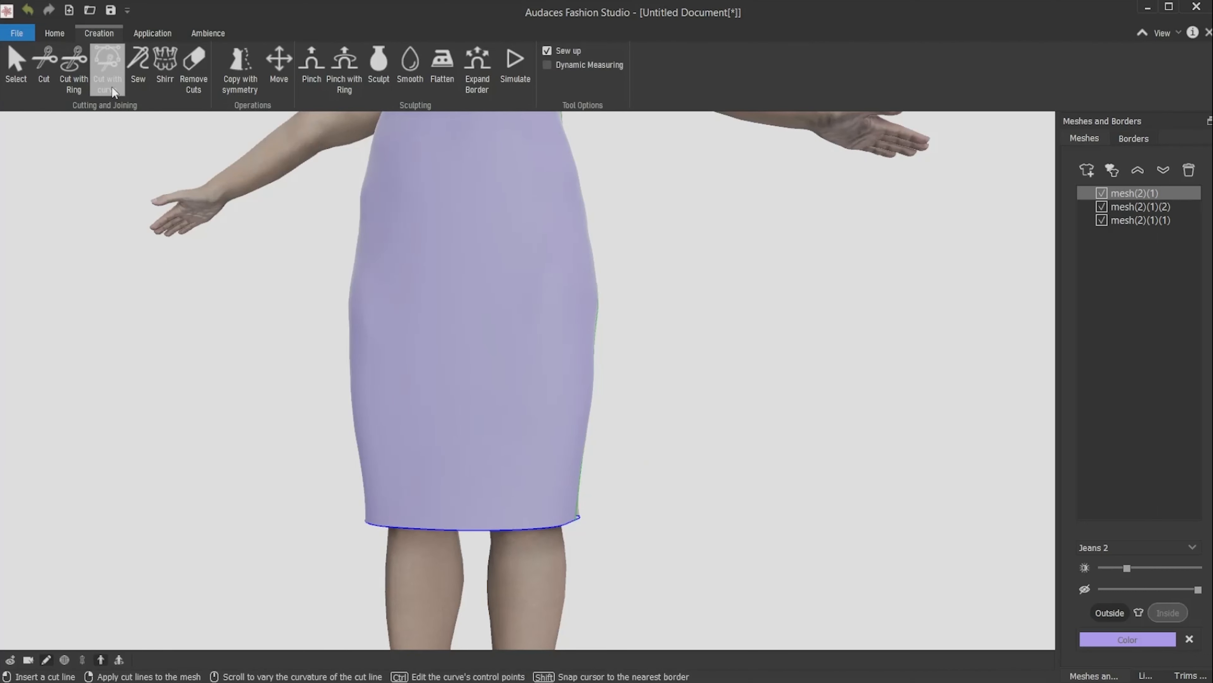
pyautogui.moveTo(403, 364); pyautogui.dragTo(569, 527, button='right')
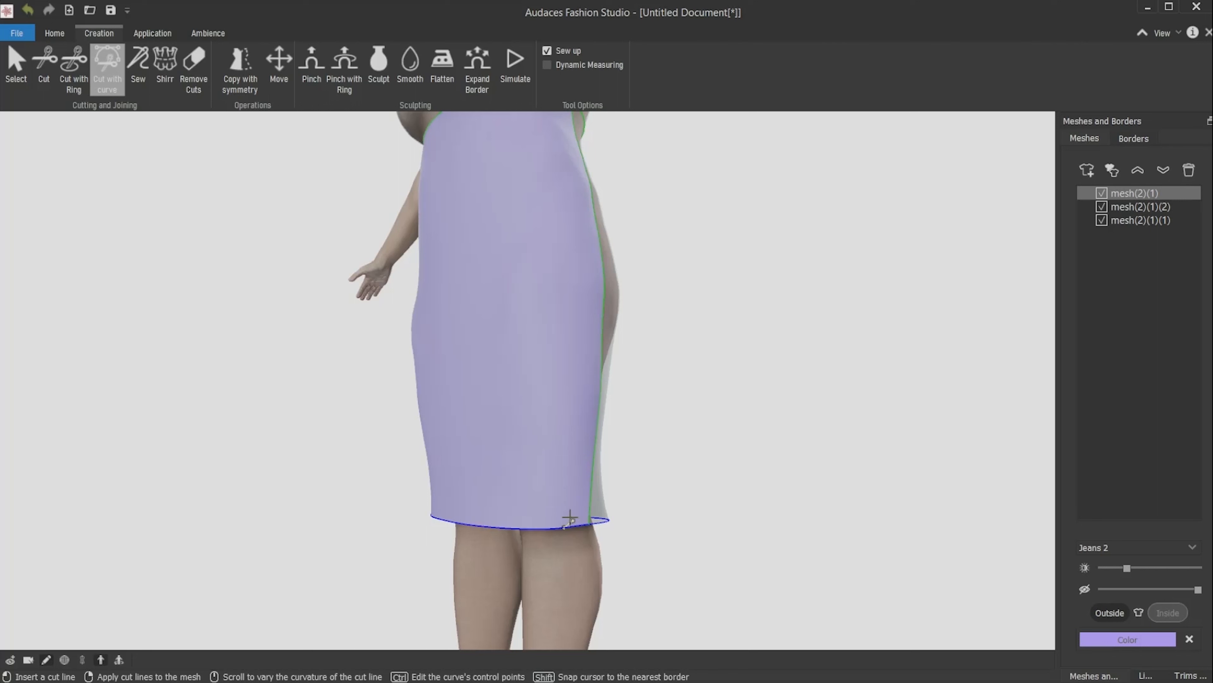
pyautogui.click(564, 513)
pyautogui.moveTo(506, 339); pyautogui.dragTo(534, 239, button='right')
pyautogui.click(551, 277)
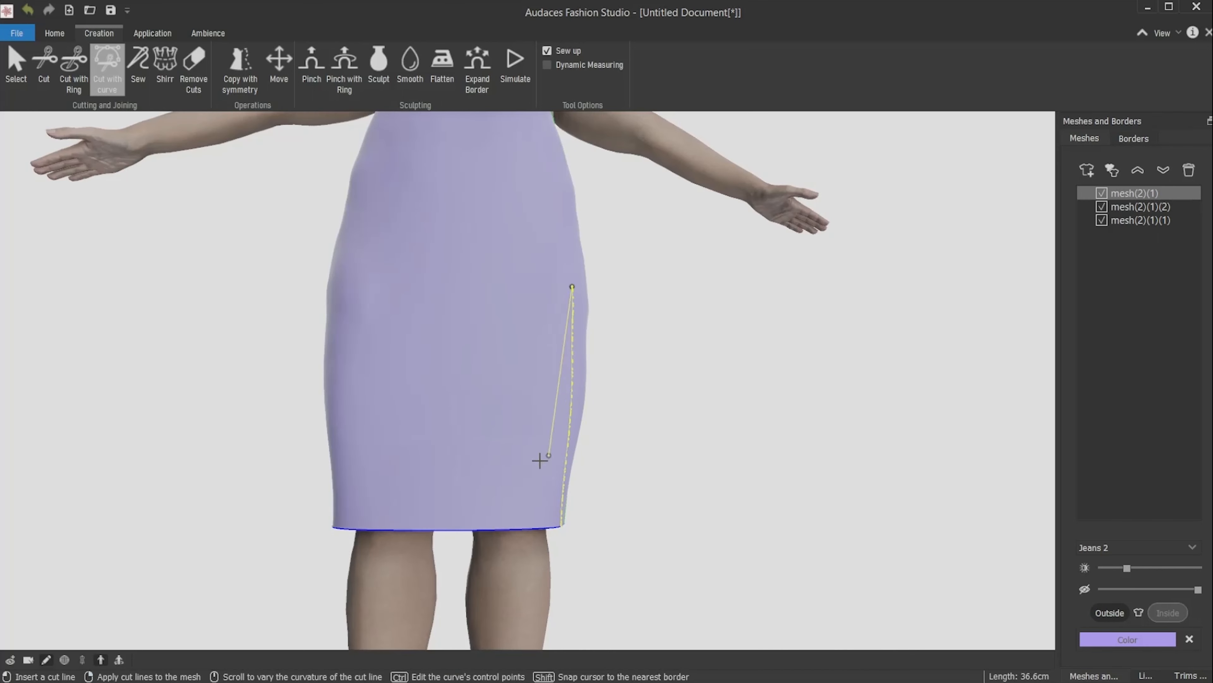
# - Add an outward-bowed curve from the line's upper end to the hem, about 77 cm for both lines, and apply the cut
pyautogui.scroll(5, 499, 529)
pyautogui.moveTo(503, 530); pyautogui.dragTo(498, 529, button='right')
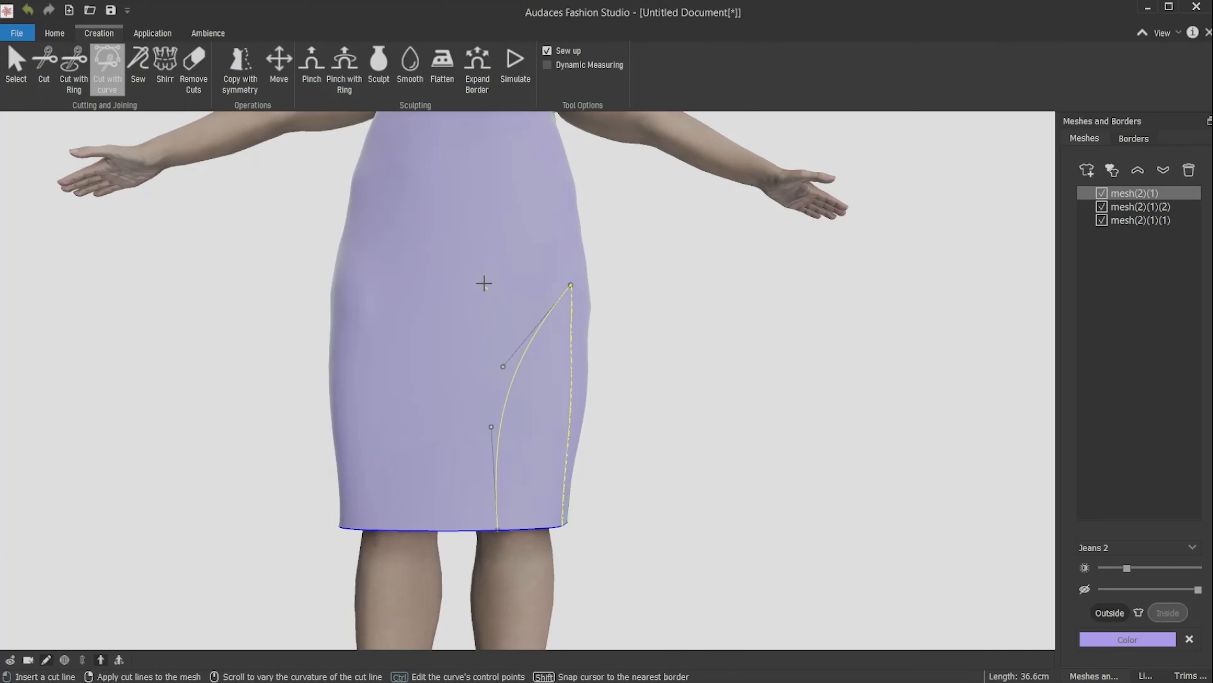
pyautogui.keyDown('ctrl'); pyautogui.moveTo(509, 361); pyautogui.dragTo(510, 290); pyautogui.keyUp('ctrl')
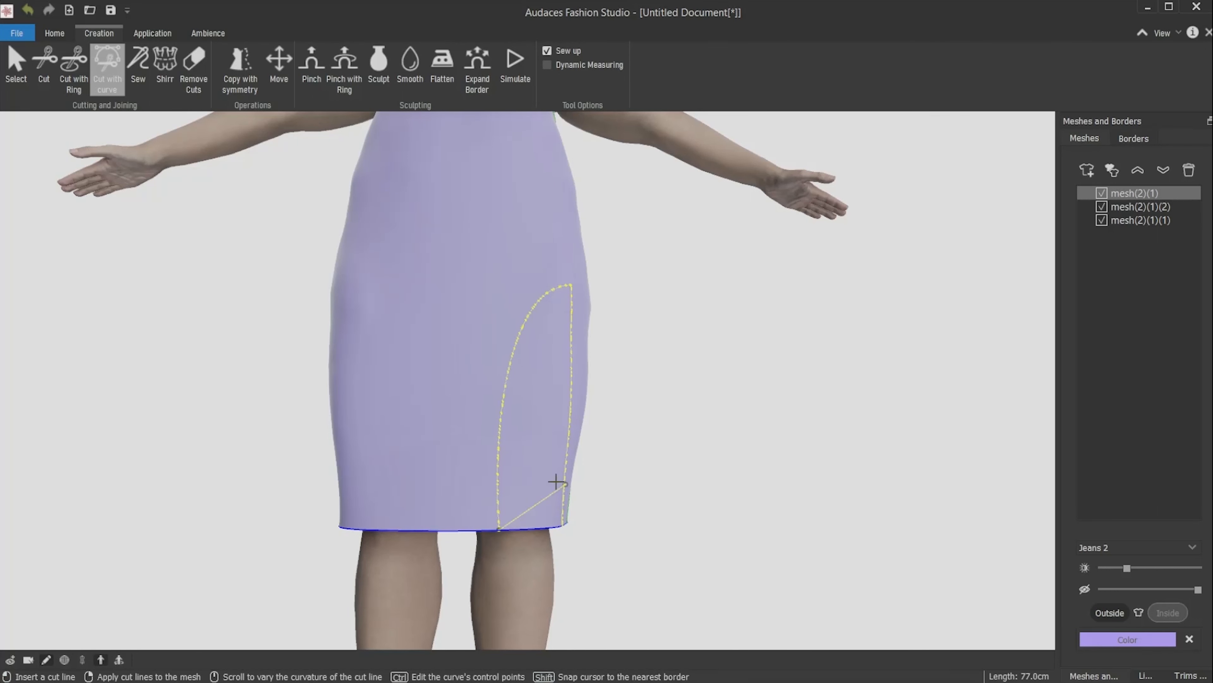
pyautogui.rightClick(525, 463)
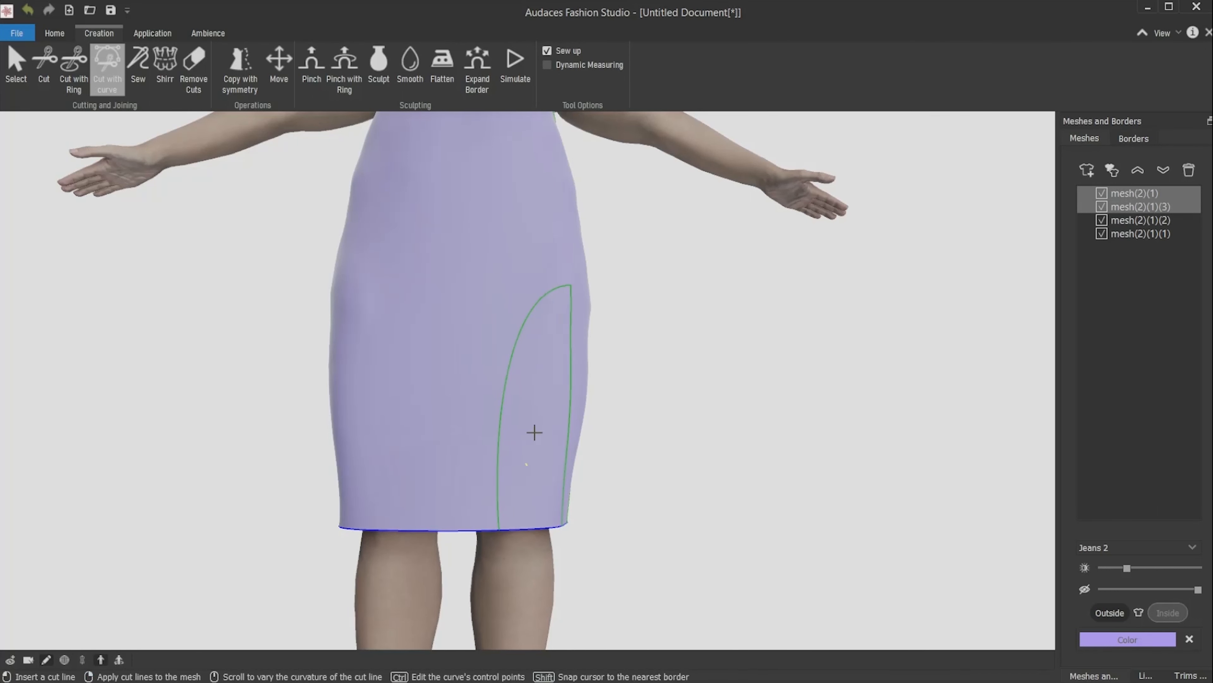
pyautogui.press('Escape')
pyautogui.moveTo(574, 389); pyautogui.dragTo(516, 370, button='middle')
pyautogui.scroll(5, 545, 276)
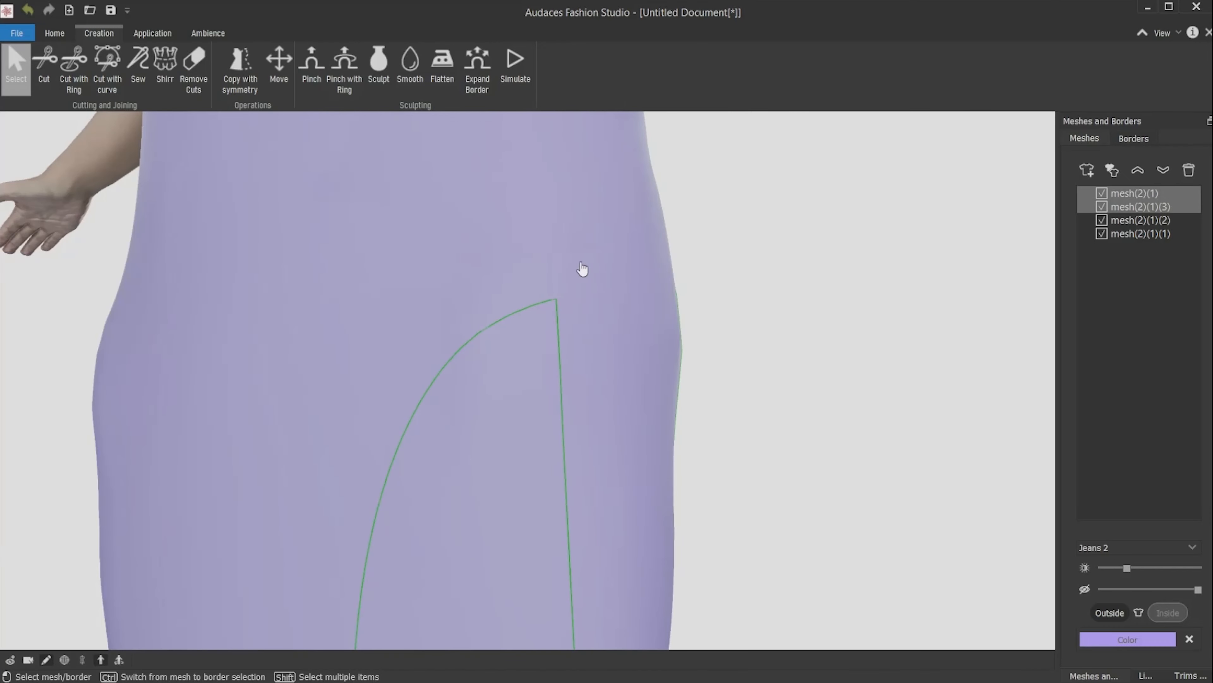
# - Round off the pointed top of the curved cut on the front skirt panel with the Smooth tool
pyautogui.click(413, 71)
pyautogui.scroll(-8, 558, 343)
pyautogui.scroll(-6, 547, 330)
pyautogui.scroll(3, 568, 326)
pyautogui.moveTo(514, 321)
pyautogui.mouseDown()
pyautogui.moveTo(537, 347)
pyautogui.moveTo(547, 341)
pyautogui.mouseUp()
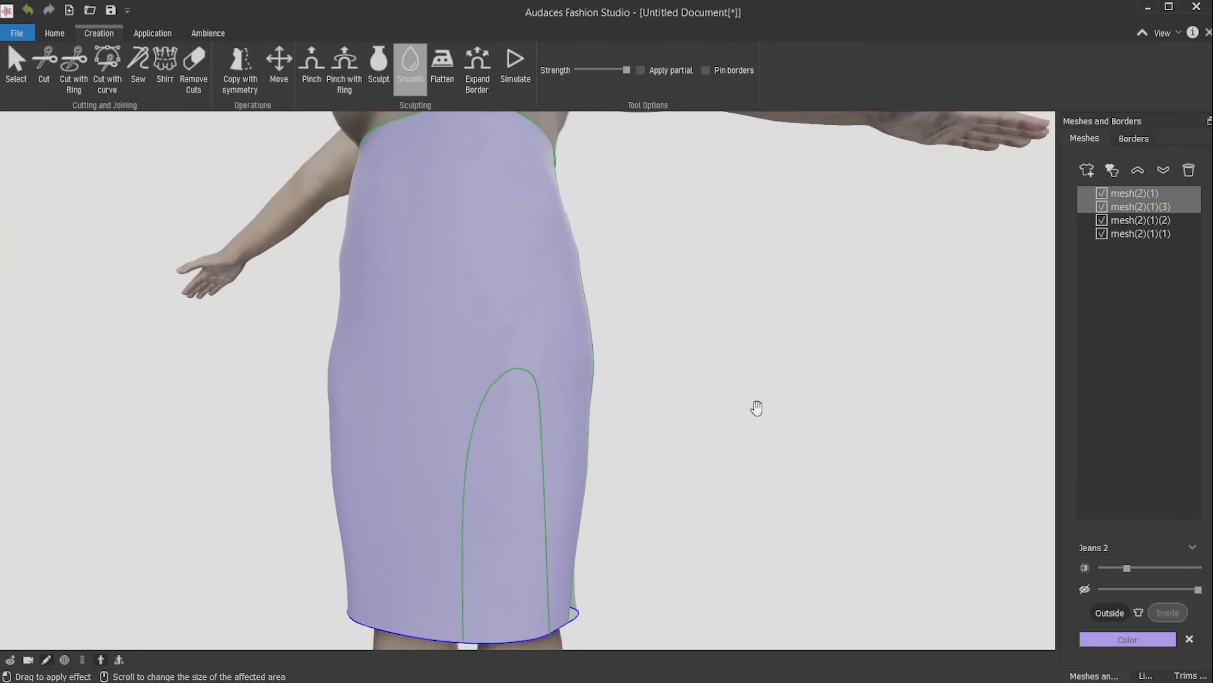
pyautogui.scroll(-3, 757, 409)
pyautogui.moveTo(718, 415); pyautogui.dragTo(666, 413)
pyautogui.moveTo(565, 558); pyautogui.dragTo(596, 573)
pyautogui.press('Escape')
# - Delete the arched section from the front skirt panel to open a leg slit
pyautogui.click(547, 525)
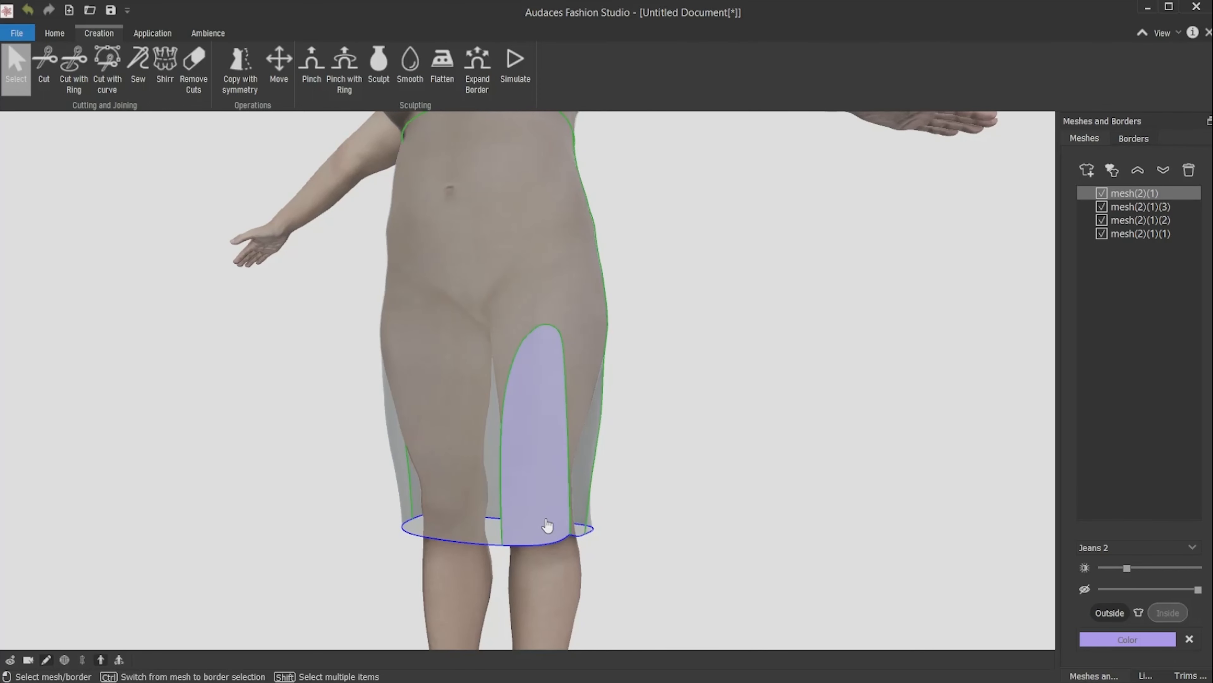
pyautogui.press('Delete')
pyautogui.scroll(3, 578, 207)
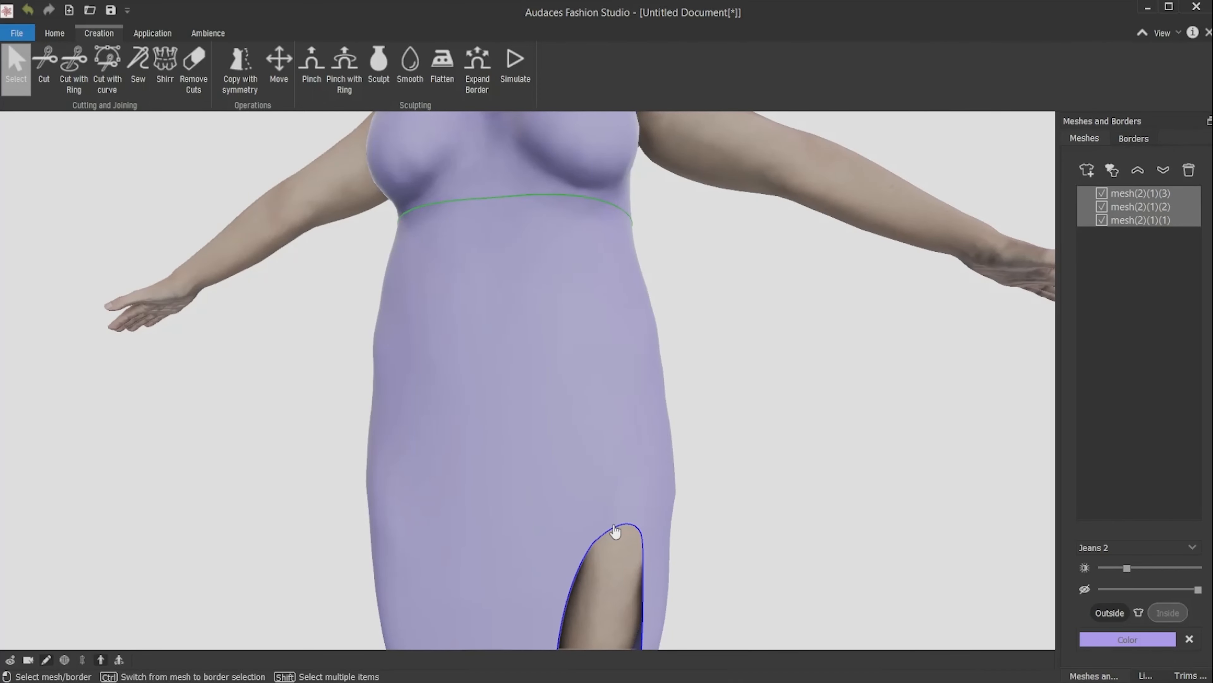
# - Cut the front skirt panel with a straight line about 38 cm long between the slit's top and the underbust seam
pyautogui.moveTo(614, 526); pyautogui.dragTo(572, 527, button='middle')
pyautogui.click(667, 438)
pyautogui.moveTo(666, 437); pyautogui.dragTo(575, 331, button='middle')
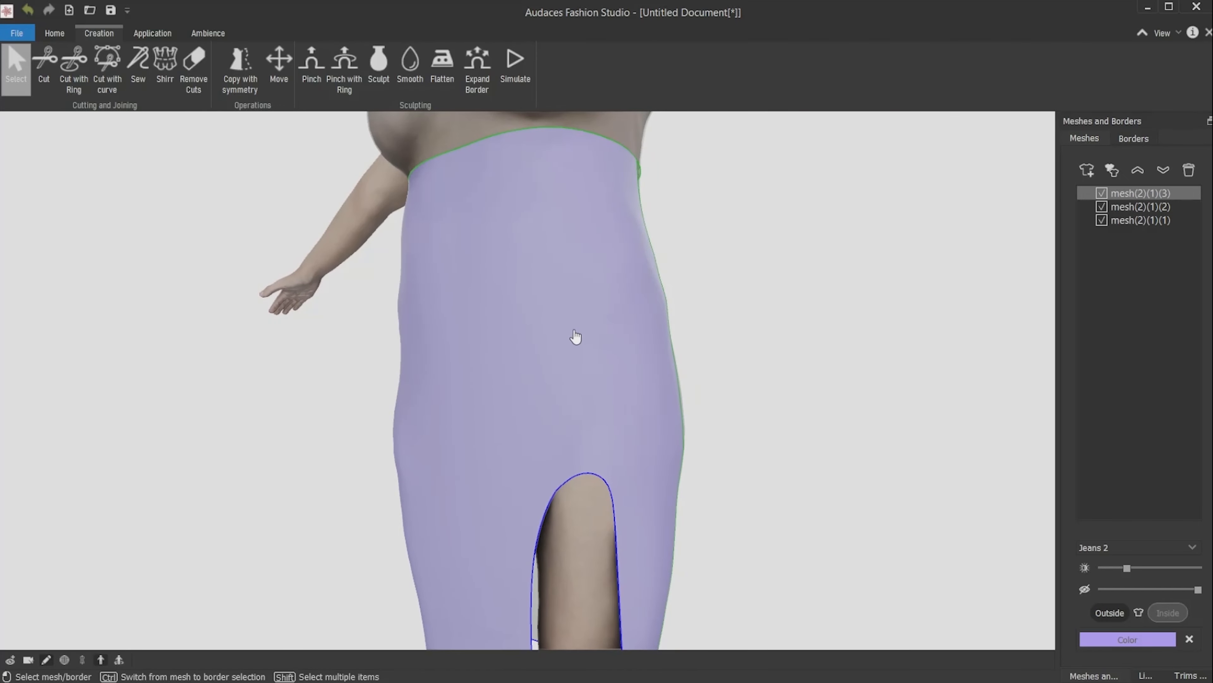
pyautogui.click(49, 71)
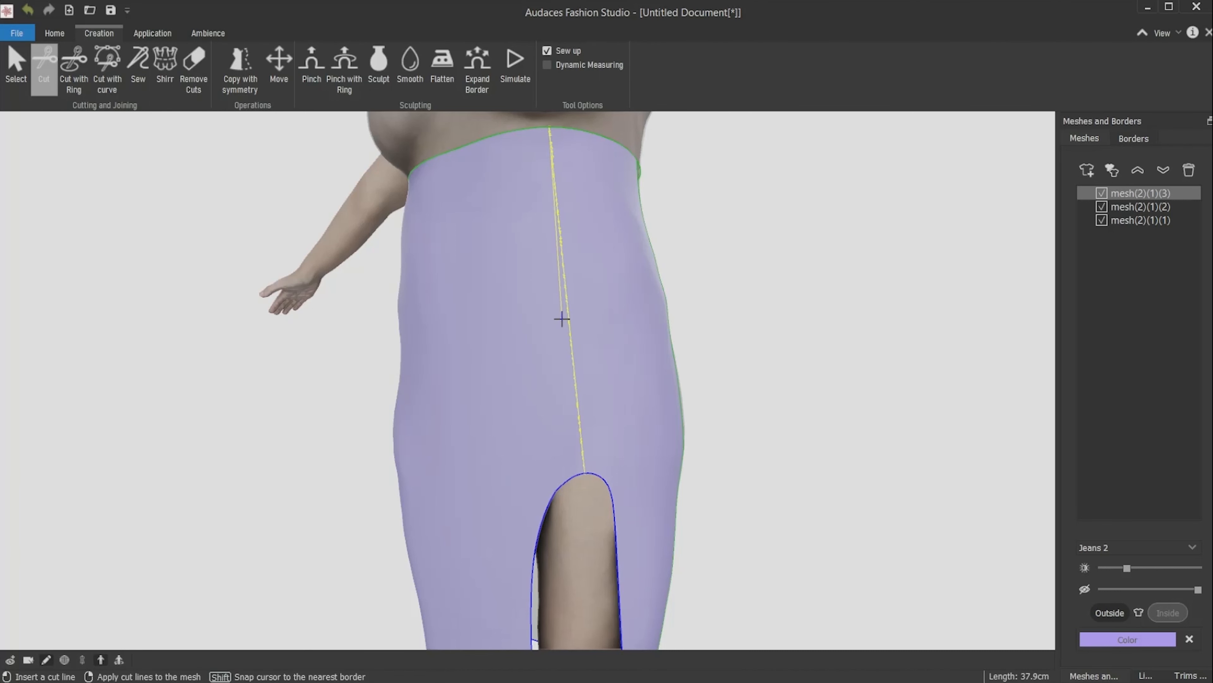
pyautogui.rightClick(585, 340)
# - Select the bodice and pull the fabric between and below the breasts outward with an enlarged Pinch area
pyautogui.scroll(-4, 585, 343)
pyautogui.moveTo(521, 435); pyautogui.dragTo(462, 573, button='middle')
pyautogui.scroll(5, 487, 378)
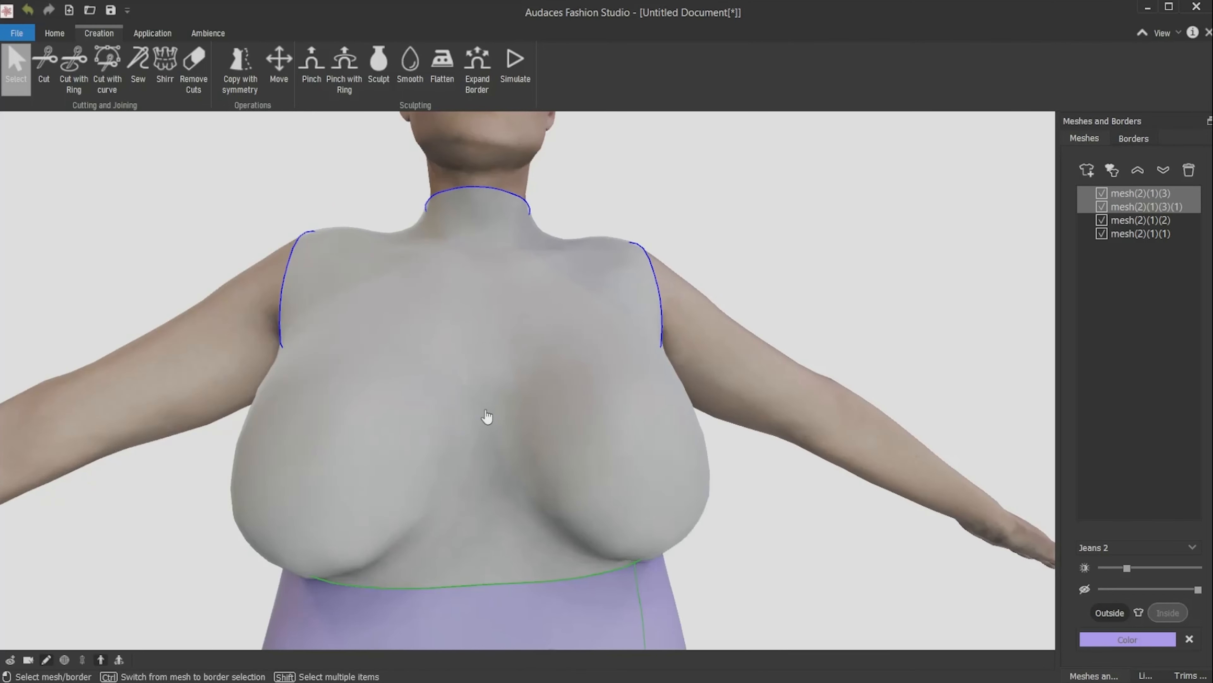
pyautogui.click(478, 433)
pyautogui.moveTo(387, 553); pyautogui.dragTo(535, 405, button='middle')
pyautogui.moveTo(466, 425); pyautogui.dragTo(447, 408, button='middle')
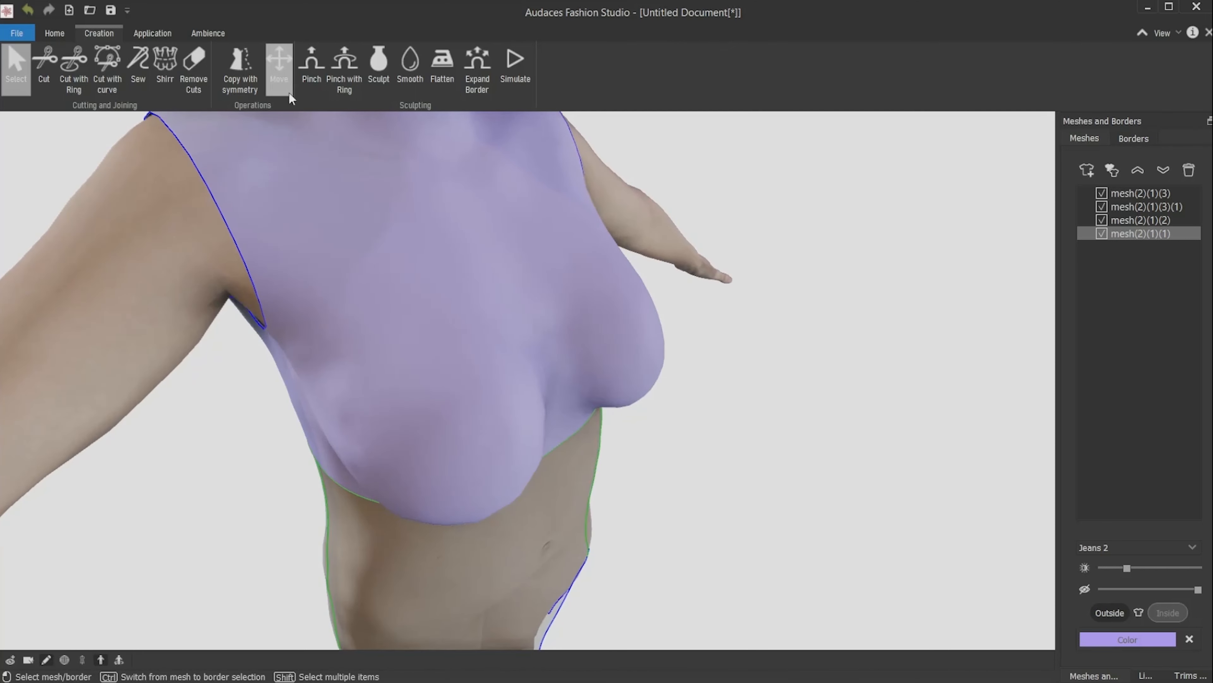
pyautogui.click(310, 69)
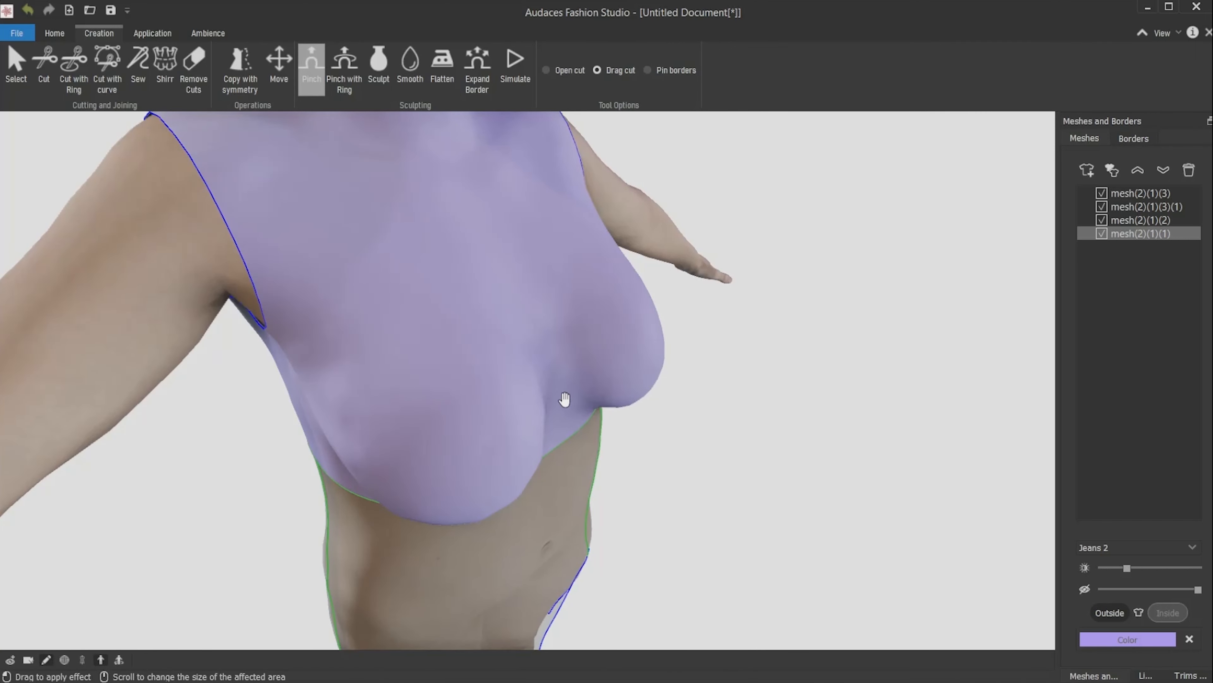
pyautogui.scroll(-3, 560, 387)
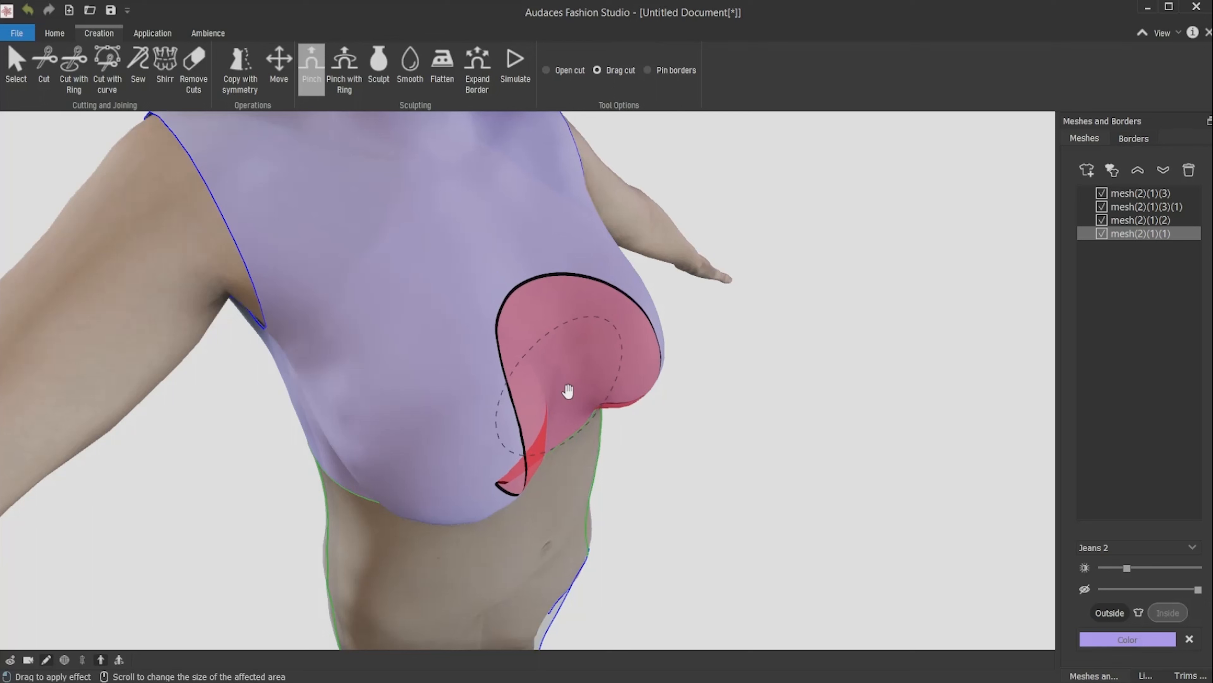
pyautogui.moveTo(642, 455); pyautogui.dragTo(613, 449, button='middle')
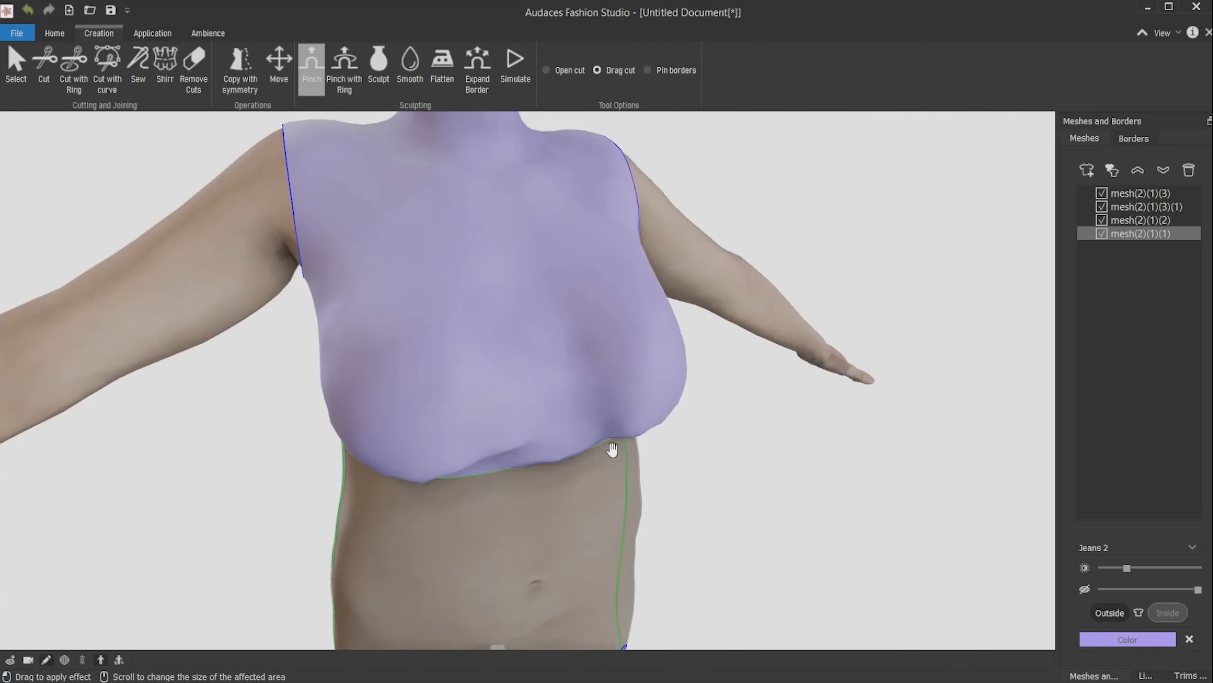
# - Smooth the bodice front across the bust and along its lower edge
pyautogui.click(409, 66)
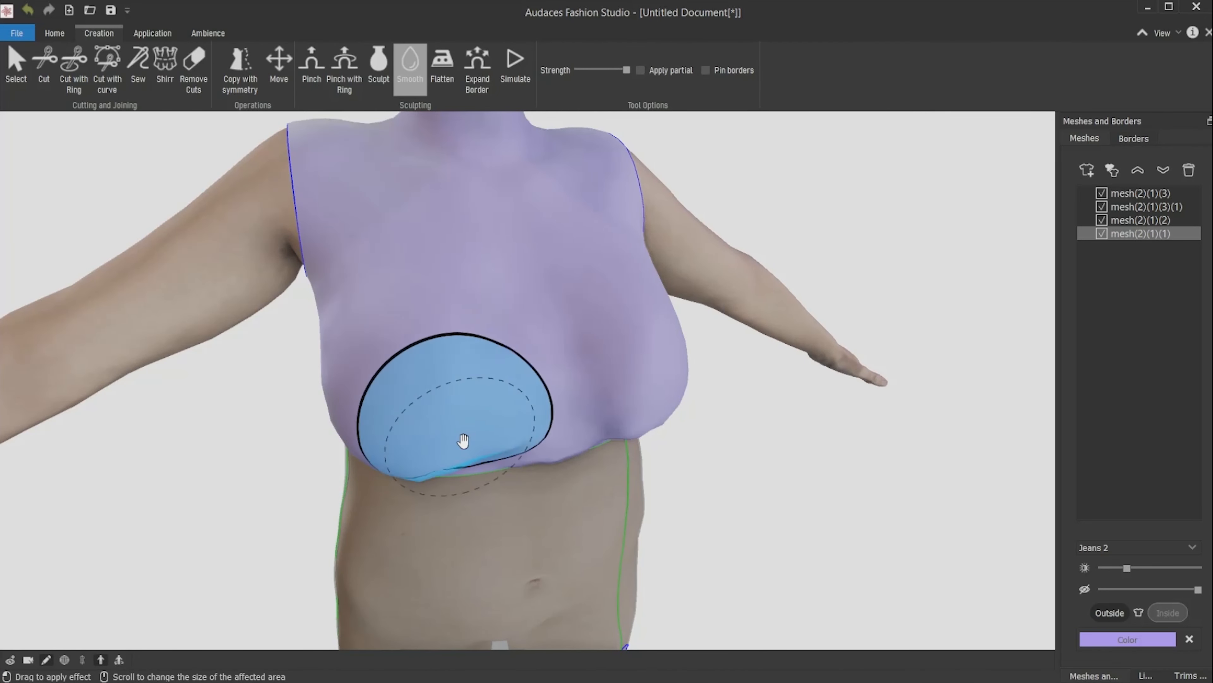
pyautogui.moveTo(565, 439); pyautogui.dragTo(631, 441, button='middle')
pyautogui.moveTo(387, 442); pyautogui.dragTo(721, 250, button='middle')
pyautogui.scroll(-8, 831, 575)
pyautogui.moveTo(633, 598); pyautogui.dragTo(637, 527, button='middle')
pyautogui.scroll(8, 588, 249)
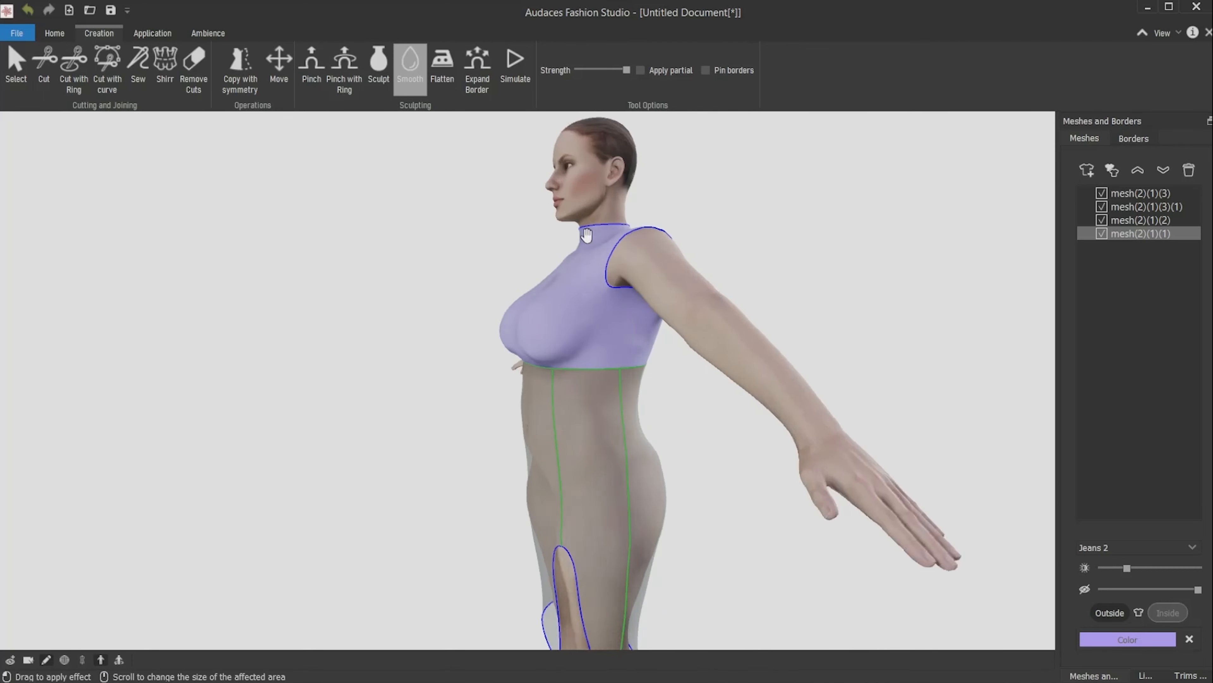
pyautogui.moveTo(573, 352); pyautogui.dragTo(807, 354, button='middle')
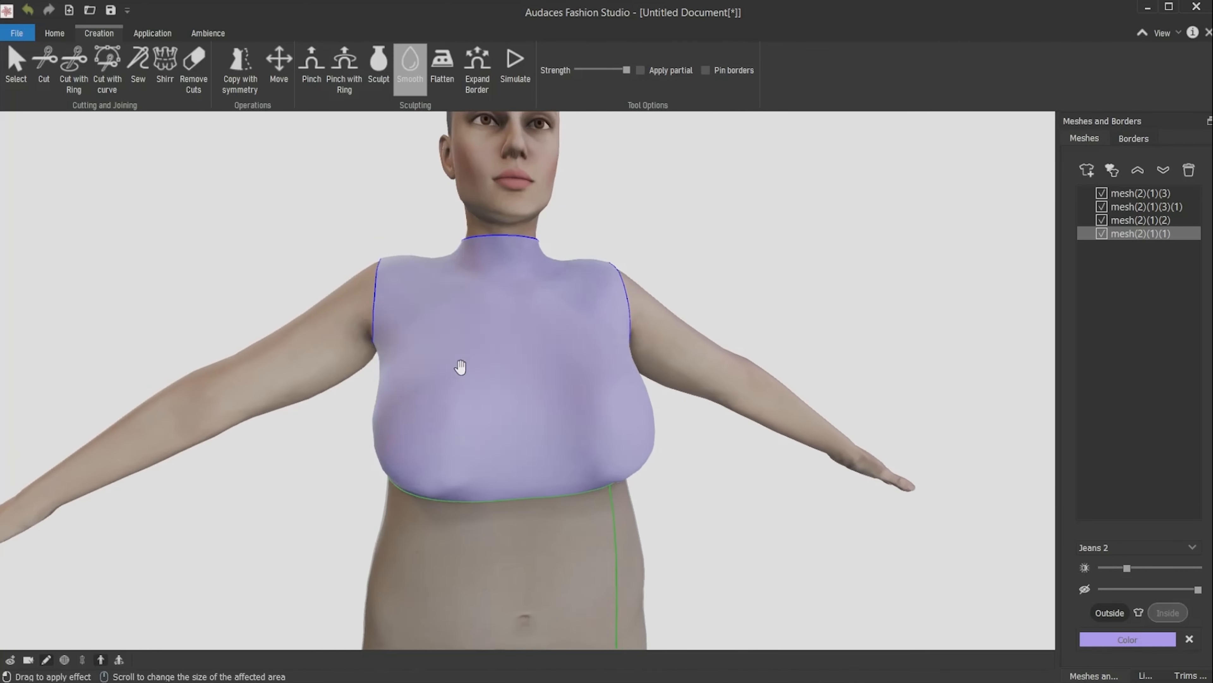
pyautogui.scroll(6, 344, 422)
pyautogui.press('Escape')
# - Turn on the symmetry plane and cut a wide neckline from centre front over the shoulder to centre back using Cut with Curve
pyautogui.moveTo(288, 468); pyautogui.dragTo(420, 333, button='middle')
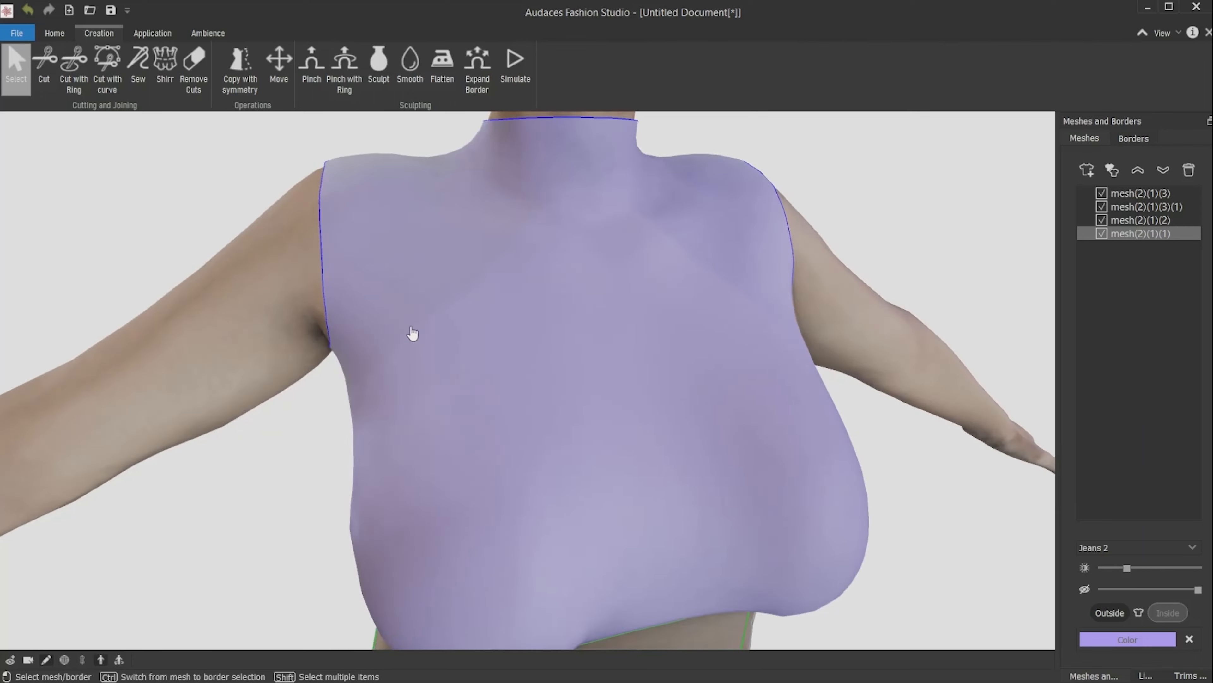
pyautogui.click(85, 659)
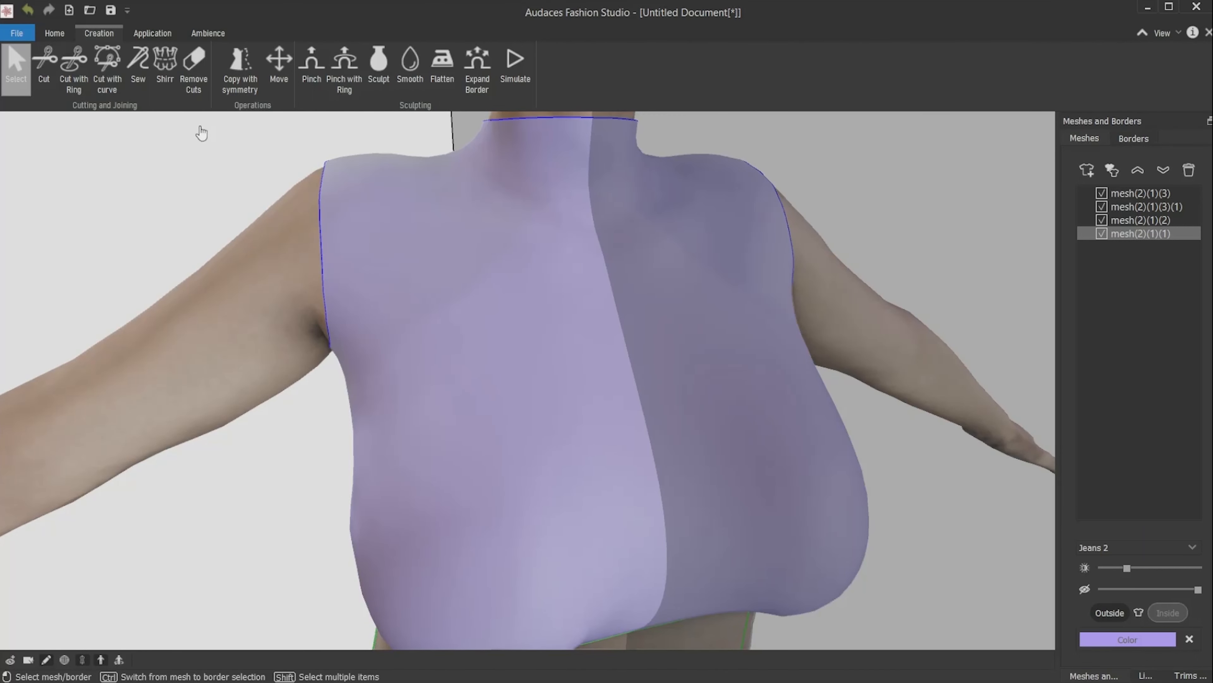
pyautogui.click(116, 78)
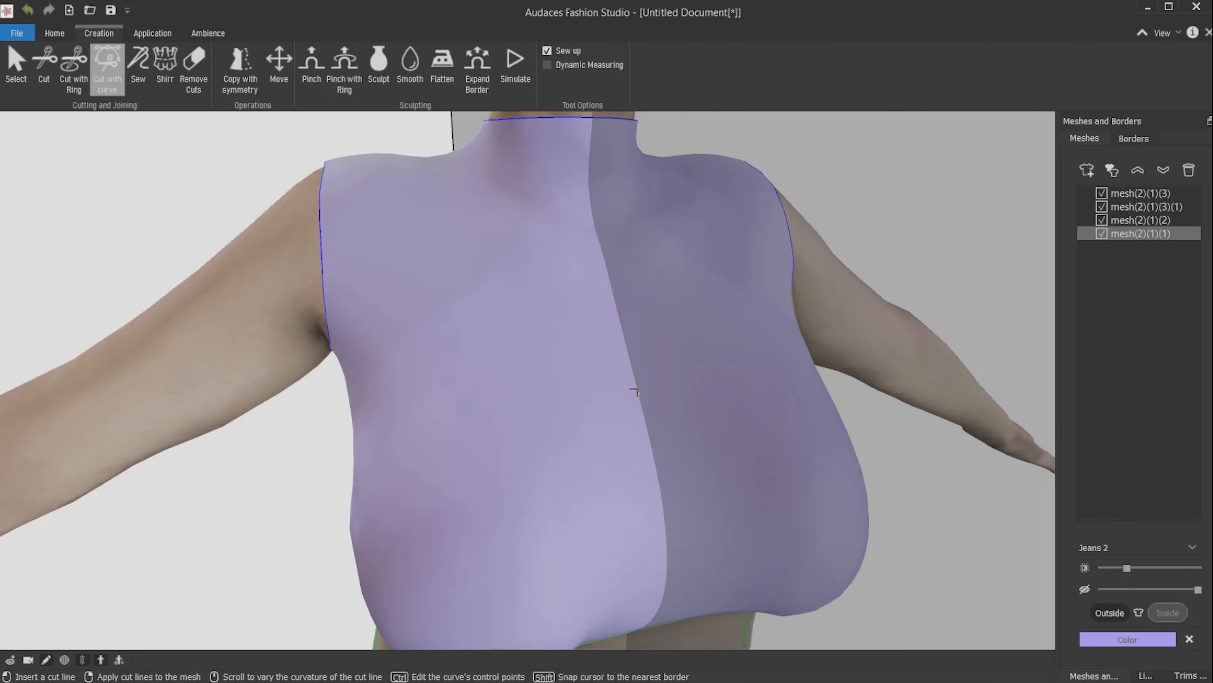
pyautogui.click(645, 422)
pyautogui.click(375, 157)
pyautogui.moveTo(375, 158); pyautogui.dragTo(663, 474, button='right')
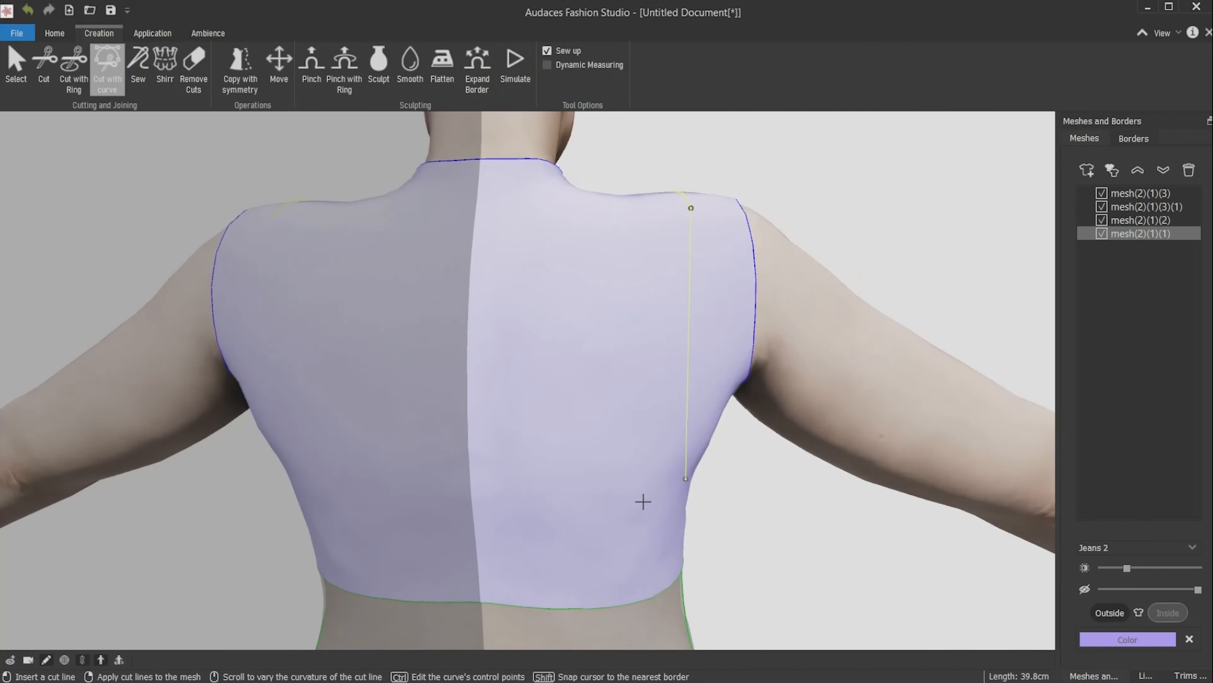
pyautogui.click(667, 403)
pyautogui.click(478, 410)
pyautogui.rightClick(478, 410)
# - Cut a second curved line over the shoulder on the outer bodice piece, outlining the armhole and a narrow strap
pyautogui.moveTo(801, 442); pyautogui.dragTo(412, 428, button='right')
pyautogui.click(1146, 247)
pyautogui.click(467, 555)
pyautogui.click(376, 164)
pyautogui.moveTo(548, 359); pyautogui.dragTo(669, 396, button='right')
pyautogui.click(666, 523)
pyautogui.click(678, 414)
pyautogui.moveTo(580, 383); pyautogui.dragTo(392, 325, button='right')
pyautogui.rightClick(772, 306)
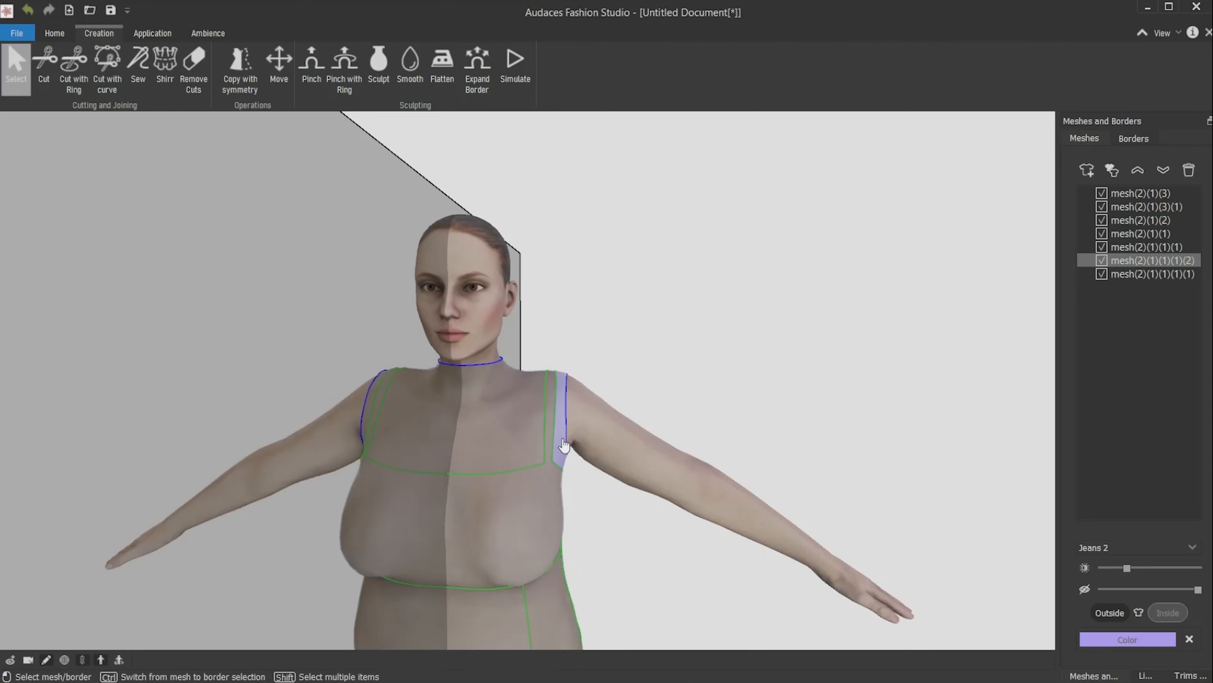
# - Delete the armhole side piece and the upper chest and neck piece, keeping the bust section with thin straps
pyautogui.press('Delete')
pyautogui.moveTo(484, 539); pyautogui.dragTo(536, 428, button='right')
pyautogui.click(536, 428)
pyautogui.moveTo(555, 499); pyautogui.dragTo(565, 553, button='right')
pyautogui.press('Delete')
pyautogui.moveTo(566, 557); pyautogui.dragTo(562, 423, button='middle')
pyautogui.scroll(5, 426, 355)
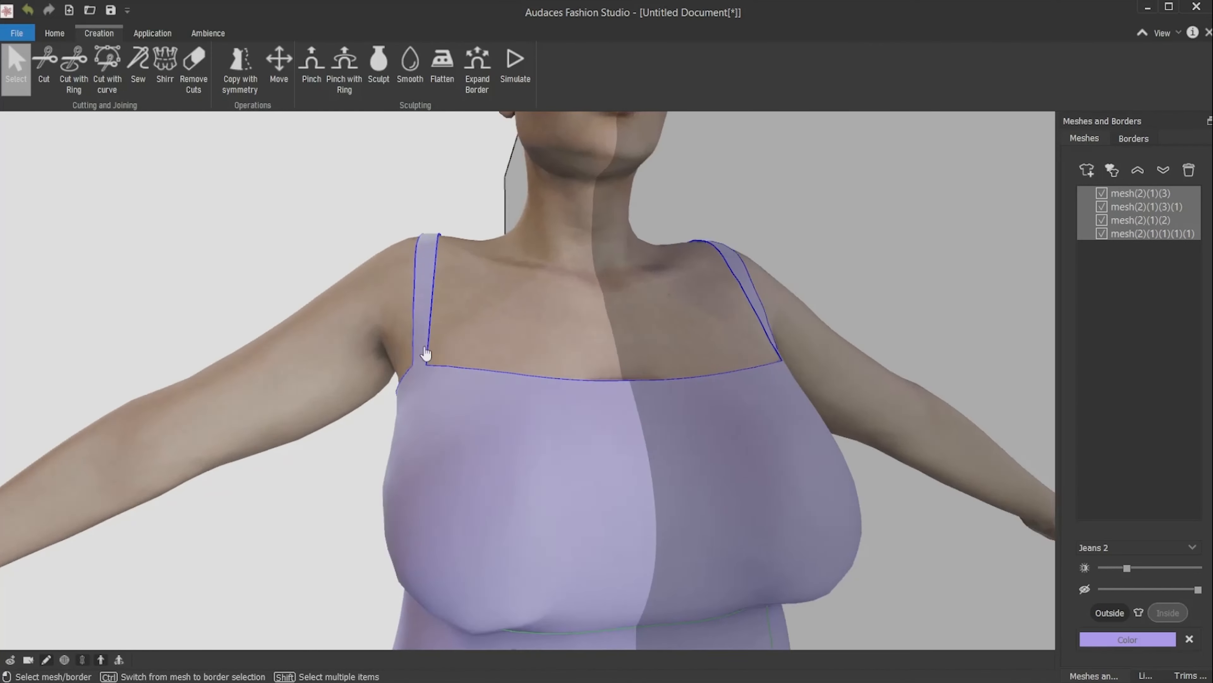
# - Select the bodice and separate the shoulder strap at its base with a straight cut
pyautogui.click(436, 427)
pyautogui.scroll(-2, 388, 415)
pyautogui.moveTo(388, 415); pyautogui.dragTo(514, 420, button='right')
pyautogui.scroll(5, 514, 421)
pyautogui.press('c')
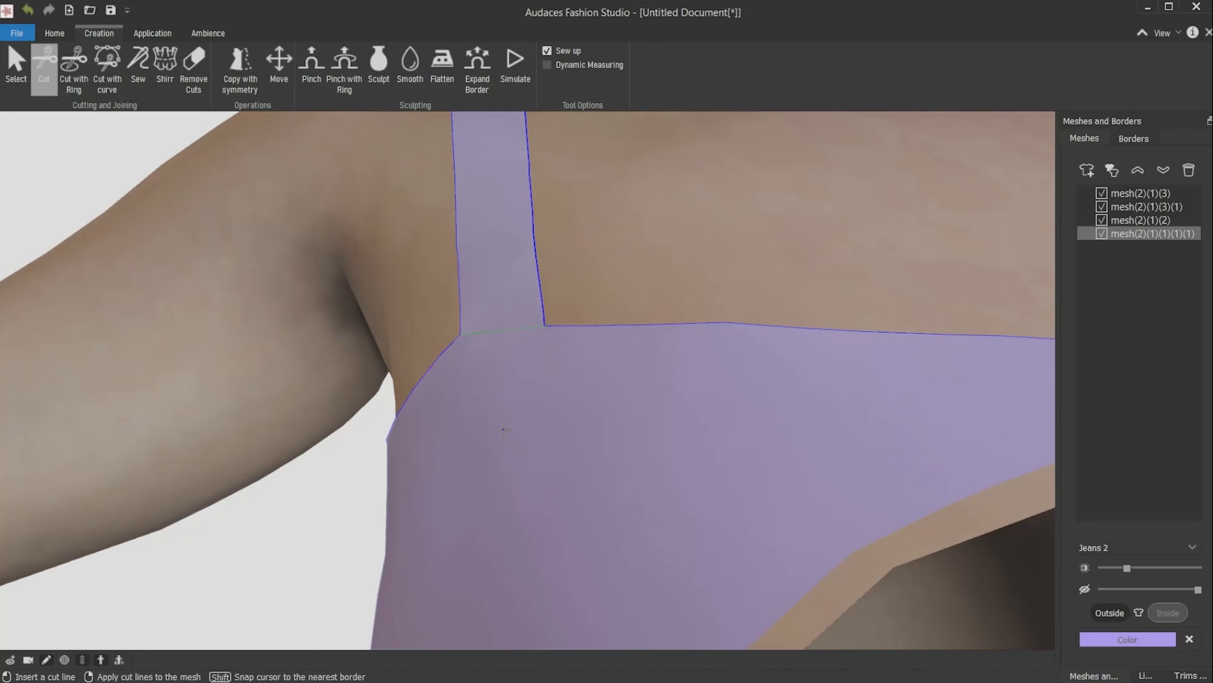
pyautogui.moveTo(503, 429); pyautogui.dragTo(688, 271, button='right')
pyautogui.scroll(-5, 436, 399)
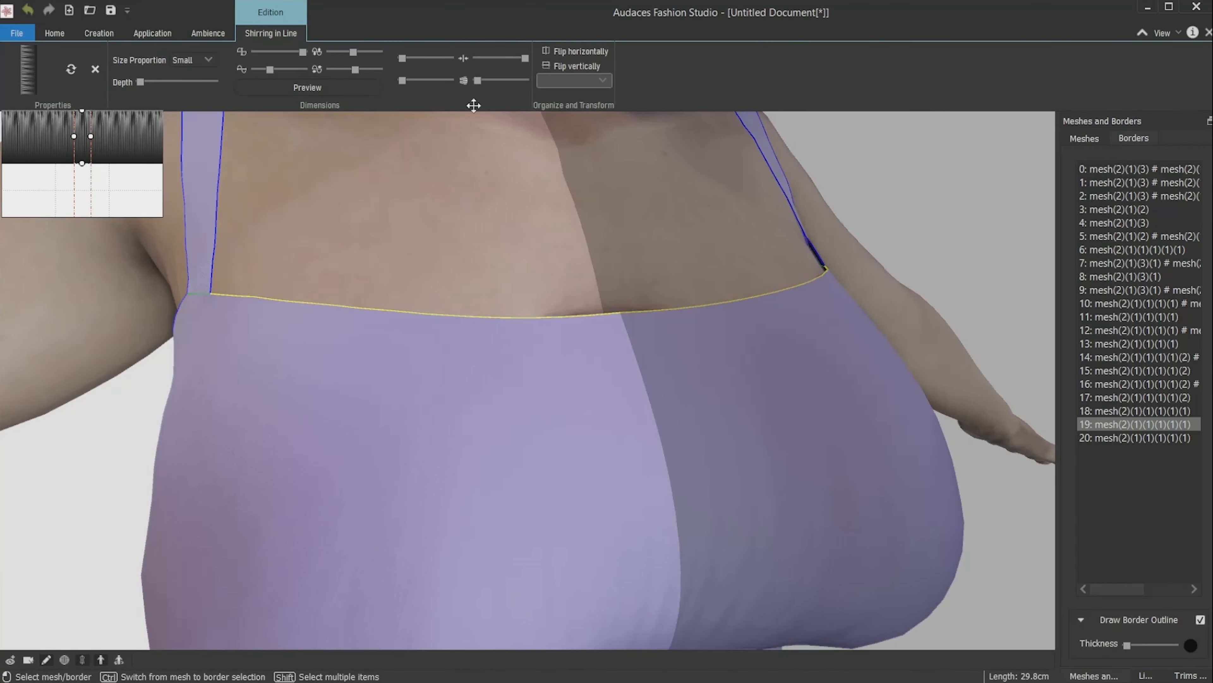
# - Flip the line shirring along the bodice's front neckline vertically
pyautogui.click(560, 67)
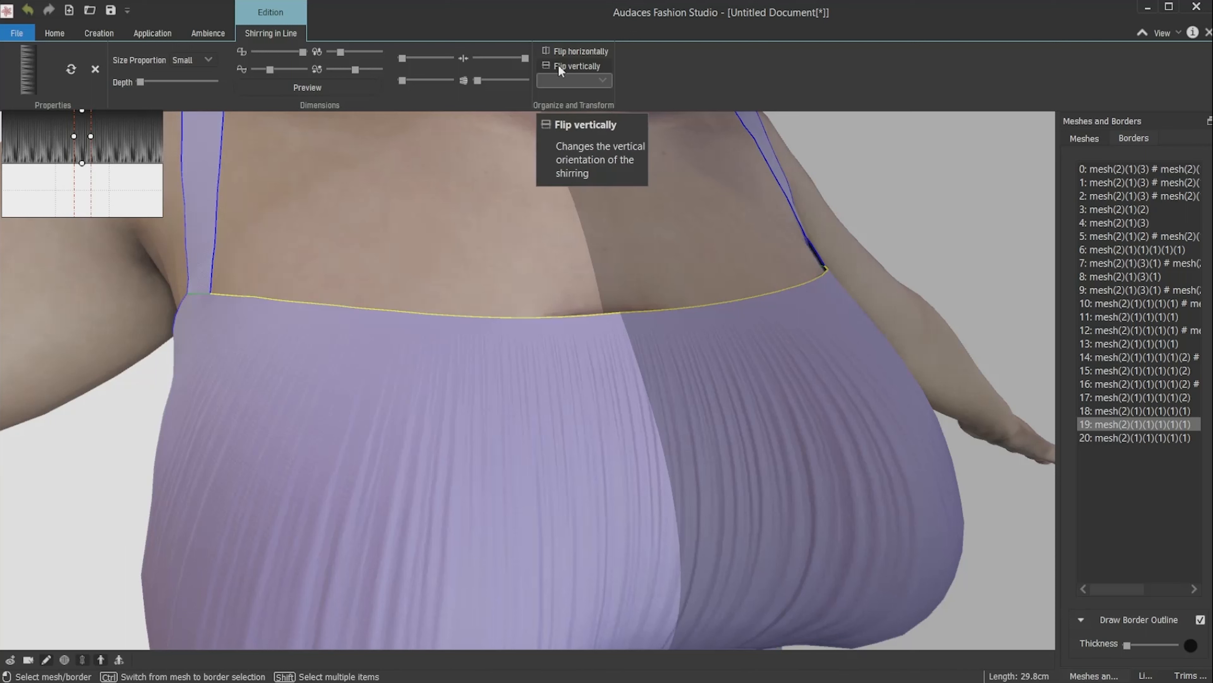
pyautogui.scroll(-4, 314, 336)
pyautogui.moveTo(283, 203); pyautogui.dragTo(530, 350, button='right')
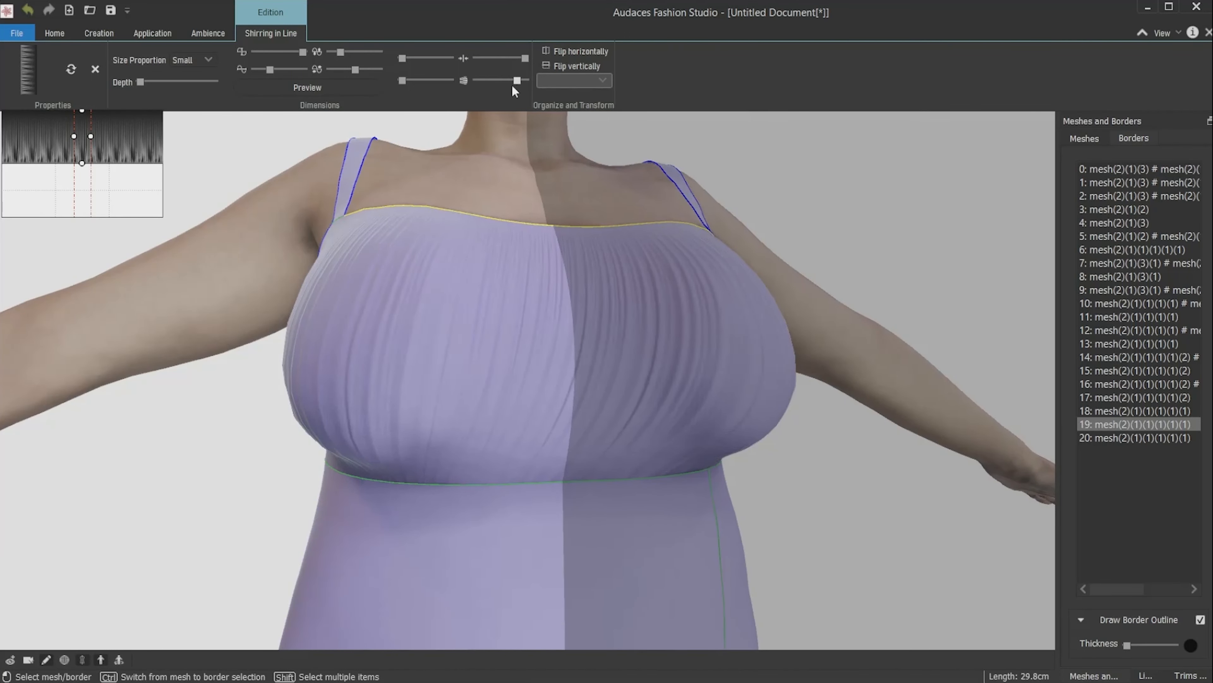
# - Try the Micro size proportion on the neckline shirring
pyautogui.click(191, 60)
pyautogui.click(184, 79)
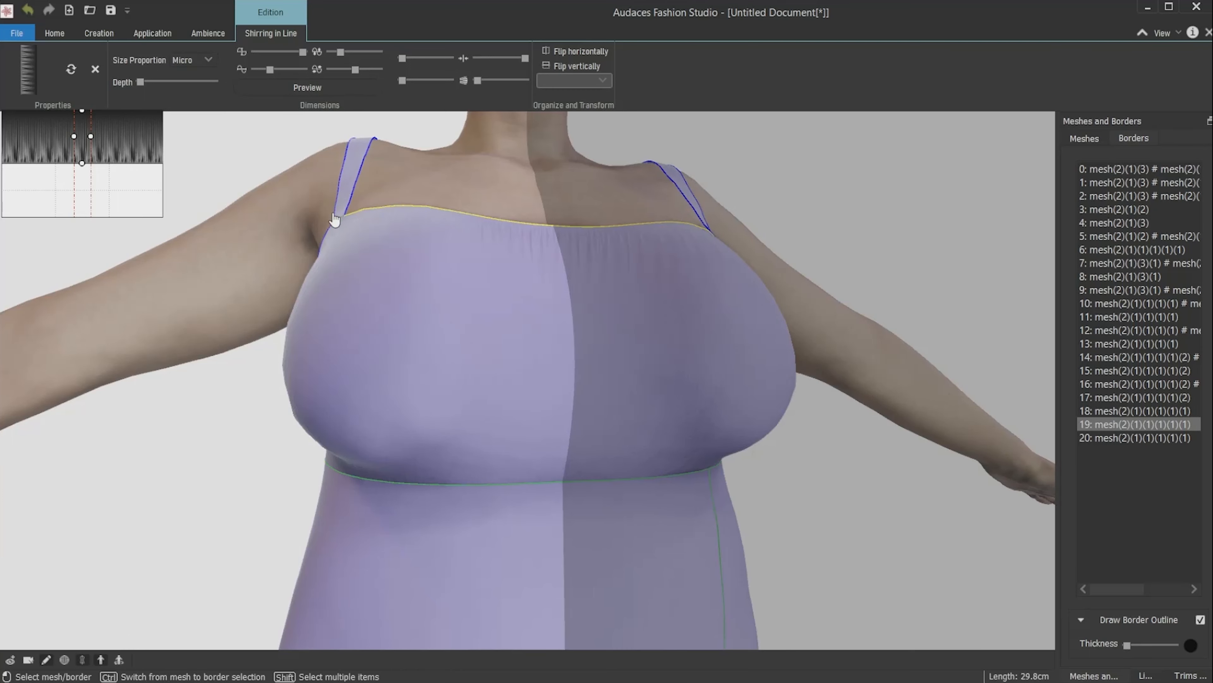
pyautogui.moveTo(402, 81); pyautogui.dragTo(411, 81)
pyautogui.click(208, 60)
pyautogui.click(184, 77)
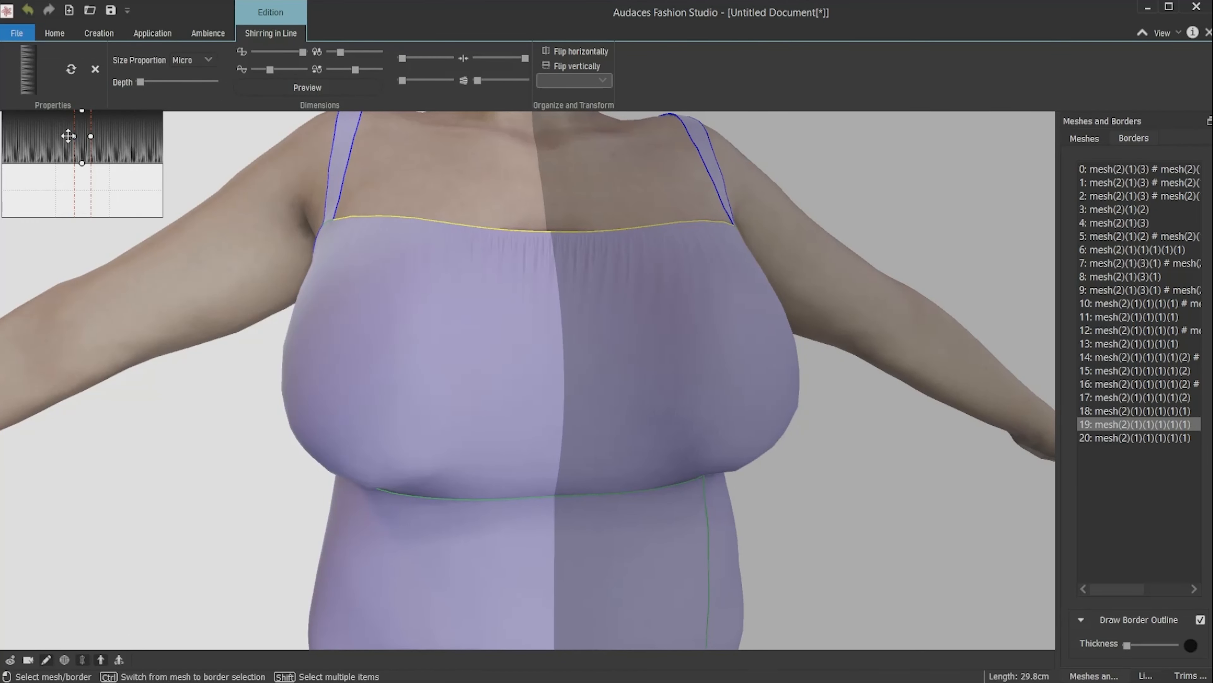
# - Widen and space out the neckline shirring pattern, using the Small size proportion and a slightly greater depth
pyautogui.moveTo(91, 137); pyautogui.dragTo(105, 137)
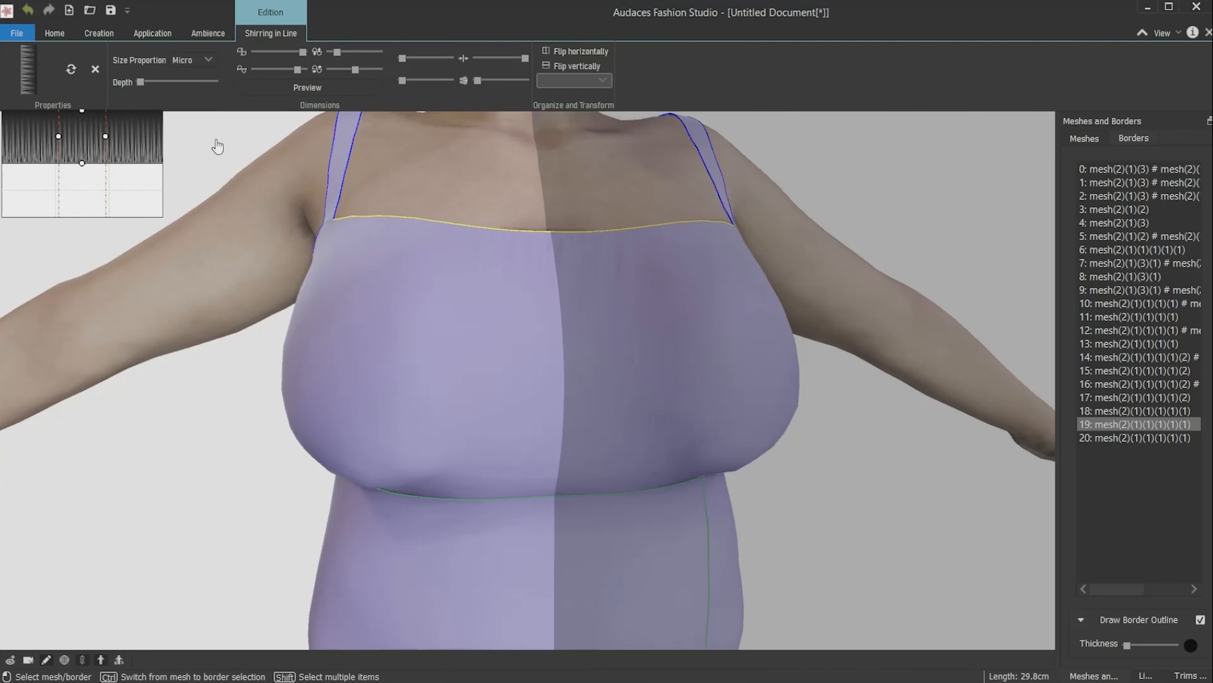
pyautogui.moveTo(354, 70); pyautogui.dragTo(358, 69)
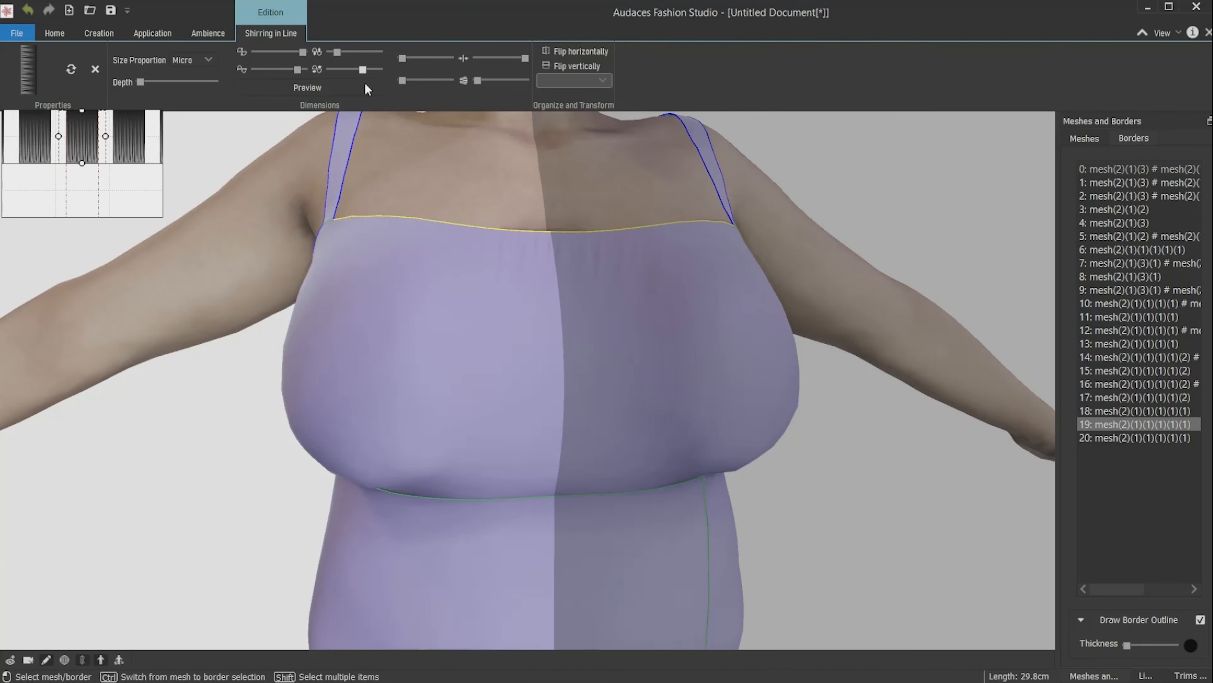
pyautogui.click(208, 61)
pyautogui.click(182, 84)
pyautogui.moveTo(139, 83); pyautogui.dragTo(160, 82)
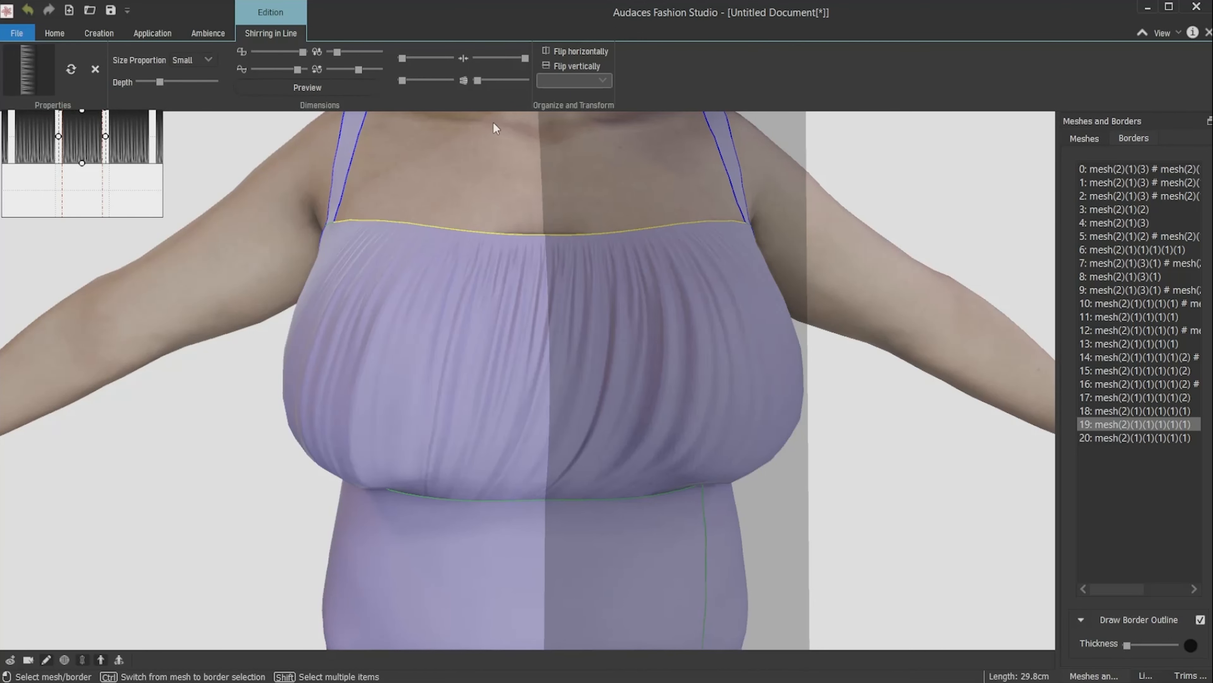
# - Try a shirring pattern gathered at both ends, and replace it with one gathered only along the neckline
pyautogui.click(588, 273)
pyautogui.click(602, 463)
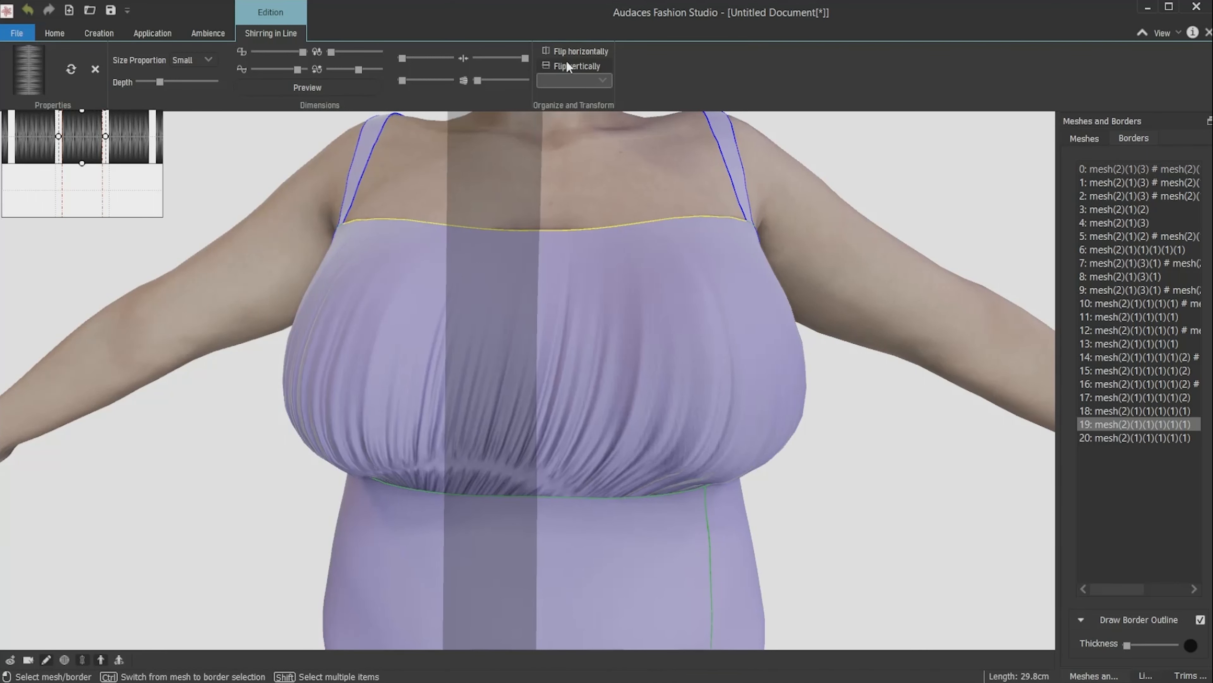
pyautogui.click(29, 70)
pyautogui.click(596, 407)
pyautogui.click(608, 464)
pyautogui.moveTo(397, 389); pyautogui.dragTo(466, 391, button='middle')
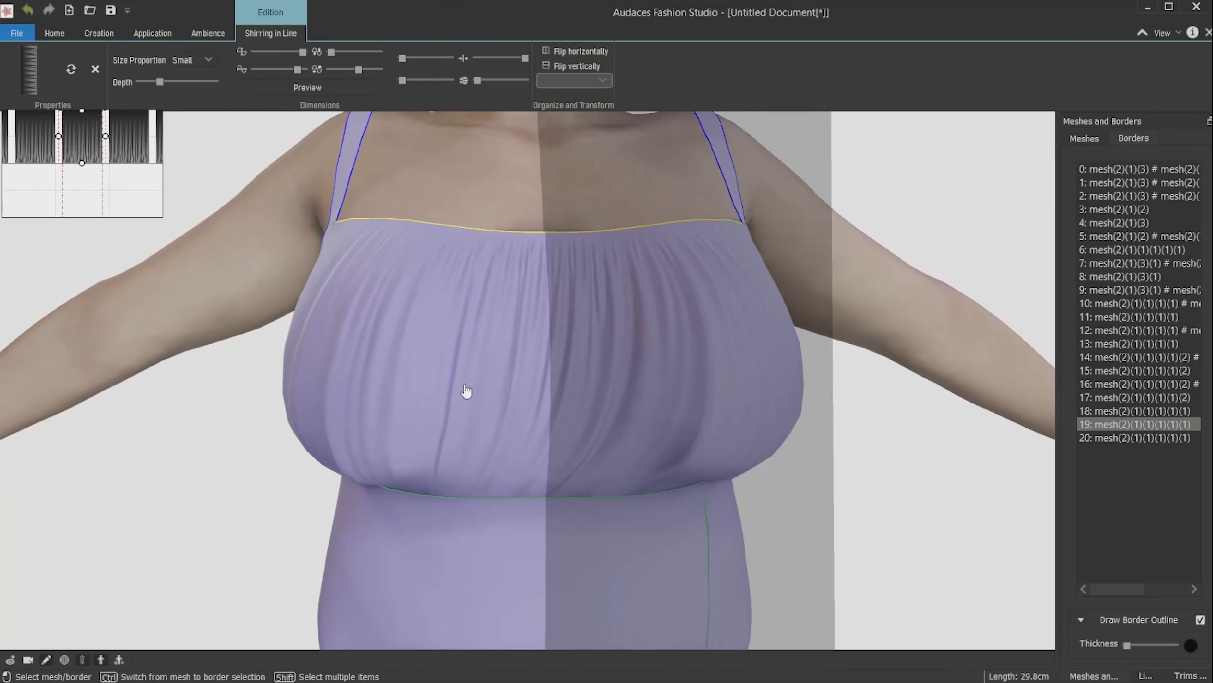
# - Slightly reduce the height of the neckline shirring and fine-tune its dimensions
pyautogui.moveTo(527, 59); pyautogui.dragTo(520, 61)
pyautogui.moveTo(331, 51); pyautogui.dragTo(360, 55)
pyautogui.click(271, 52)
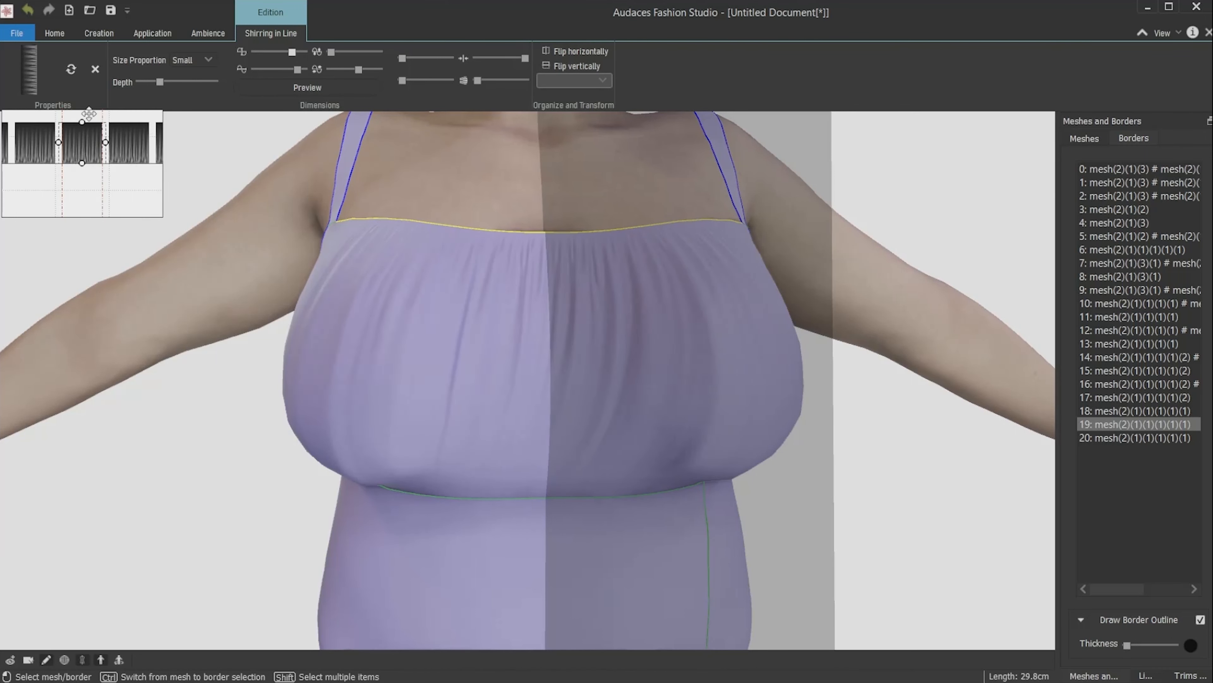
pyautogui.moveTo(82, 122); pyautogui.dragTo(82, 124)
pyautogui.moveTo(358, 72); pyautogui.dragTo(282, 77)
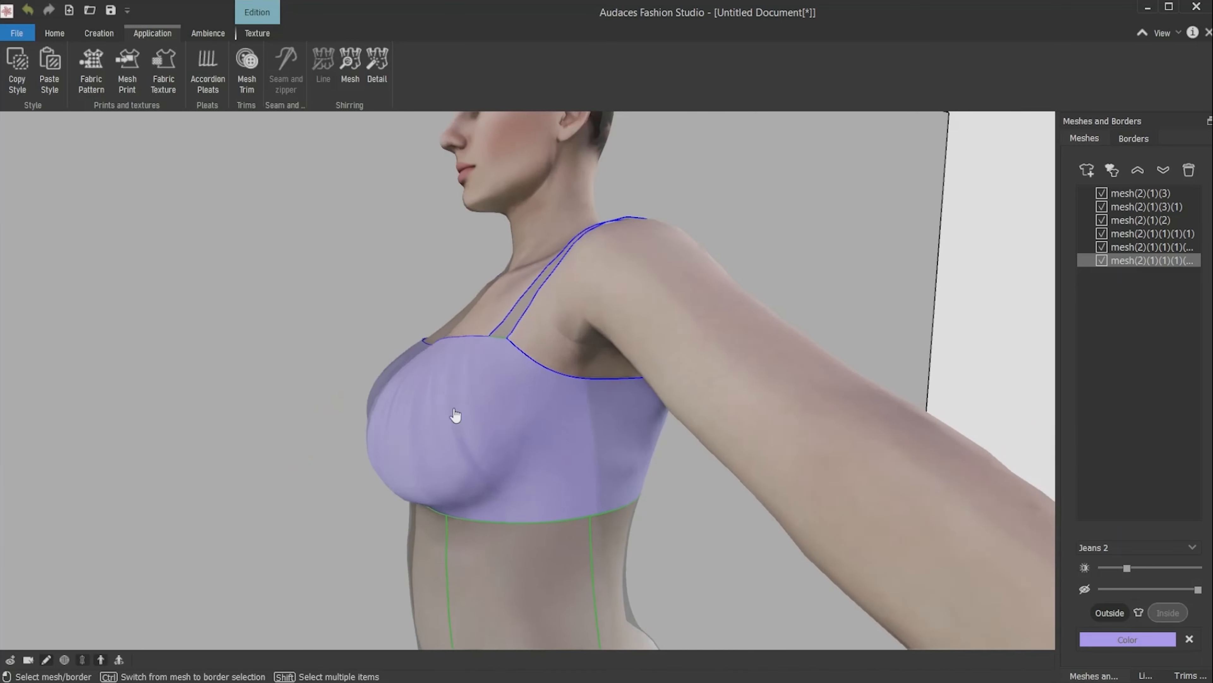
# - Cut the bust vertically at the side seam with a cutting ring rotated upright, with snap turned off and Sew up enabled
pyautogui.click(99, 32)
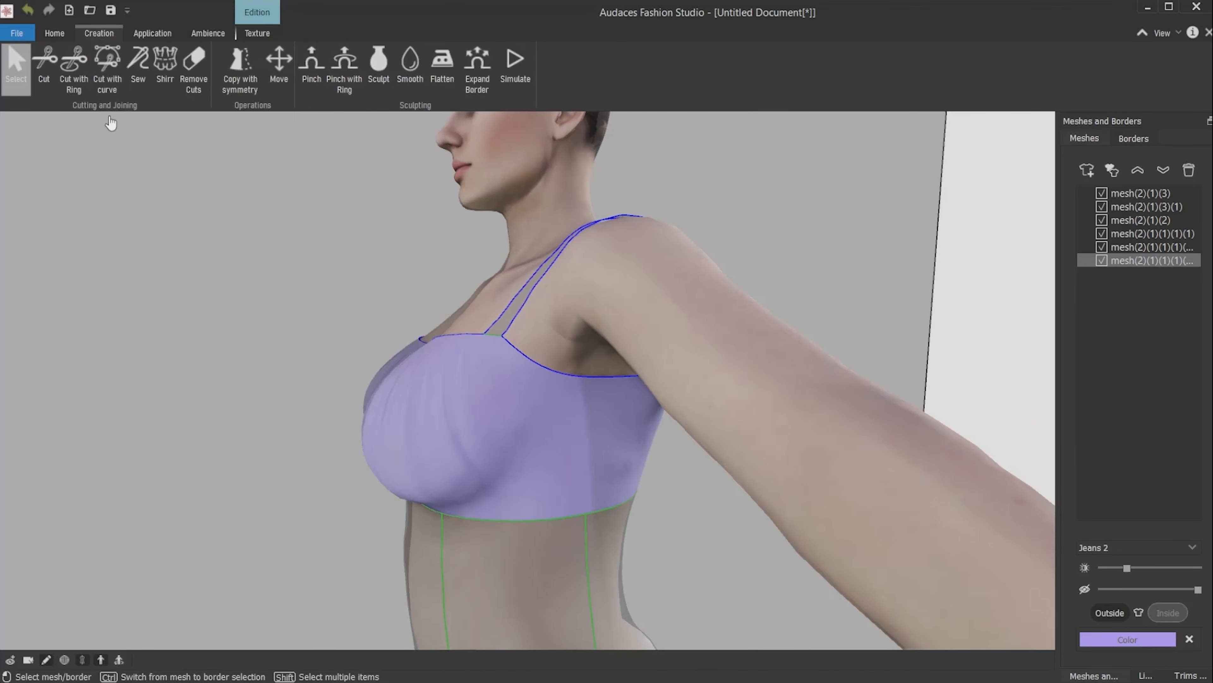
pyautogui.click(72, 72)
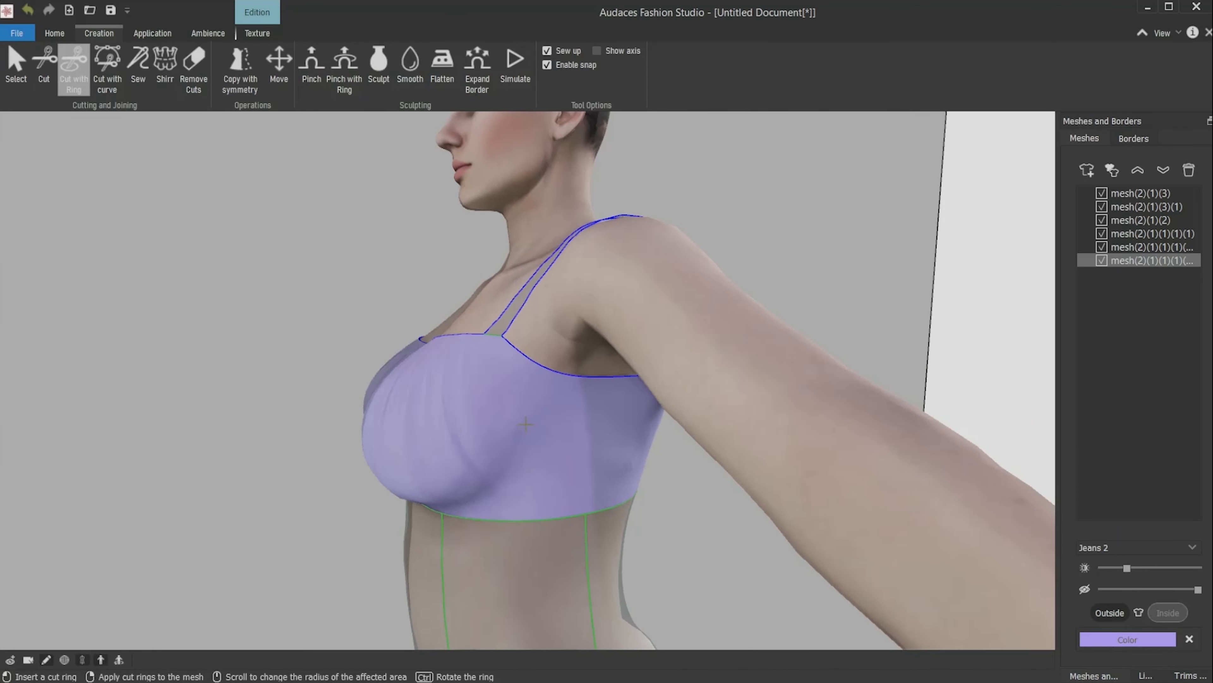
pyautogui.scroll(10, 544, 454)
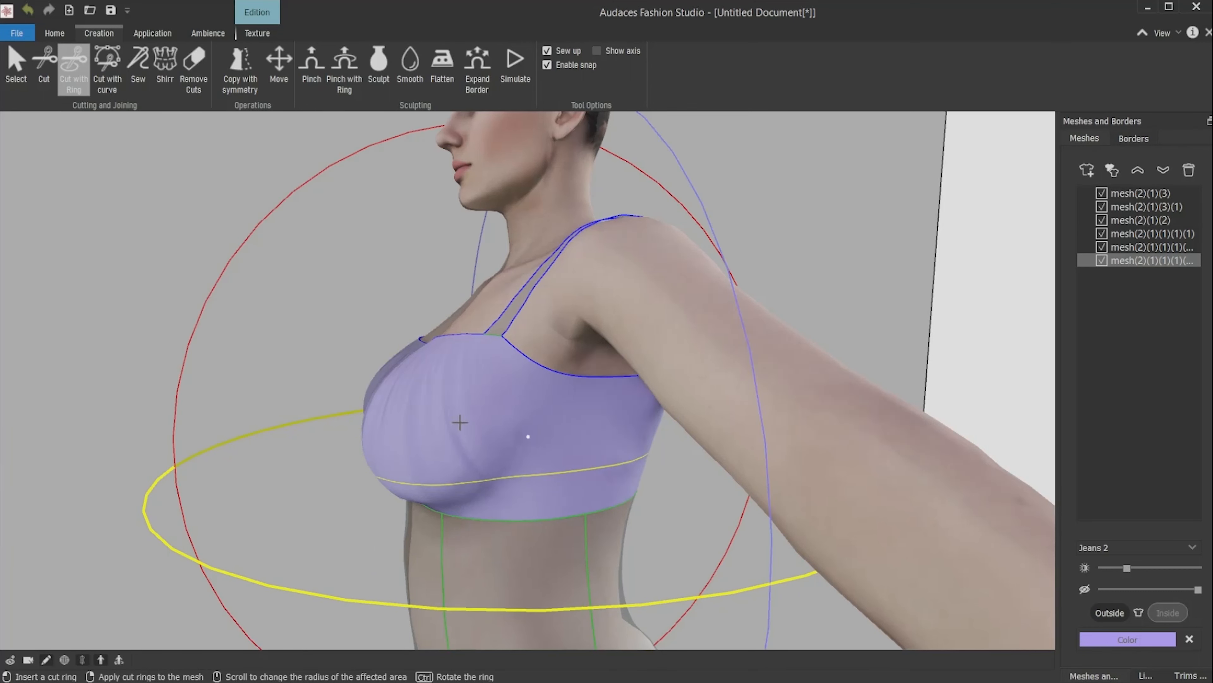
pyautogui.keyDown('ctrl'); pyautogui.moveTo(192, 343); pyautogui.dragTo(589, 277); pyautogui.keyUp('ctrl')
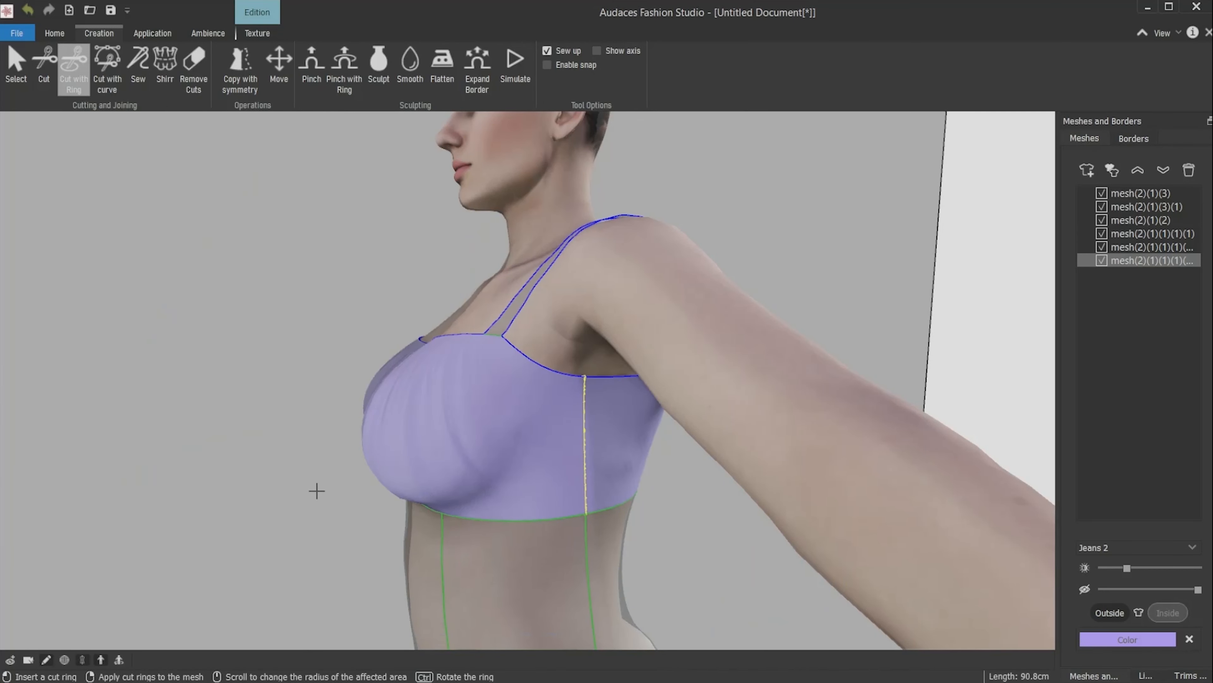
pyautogui.rightClick(317, 488)
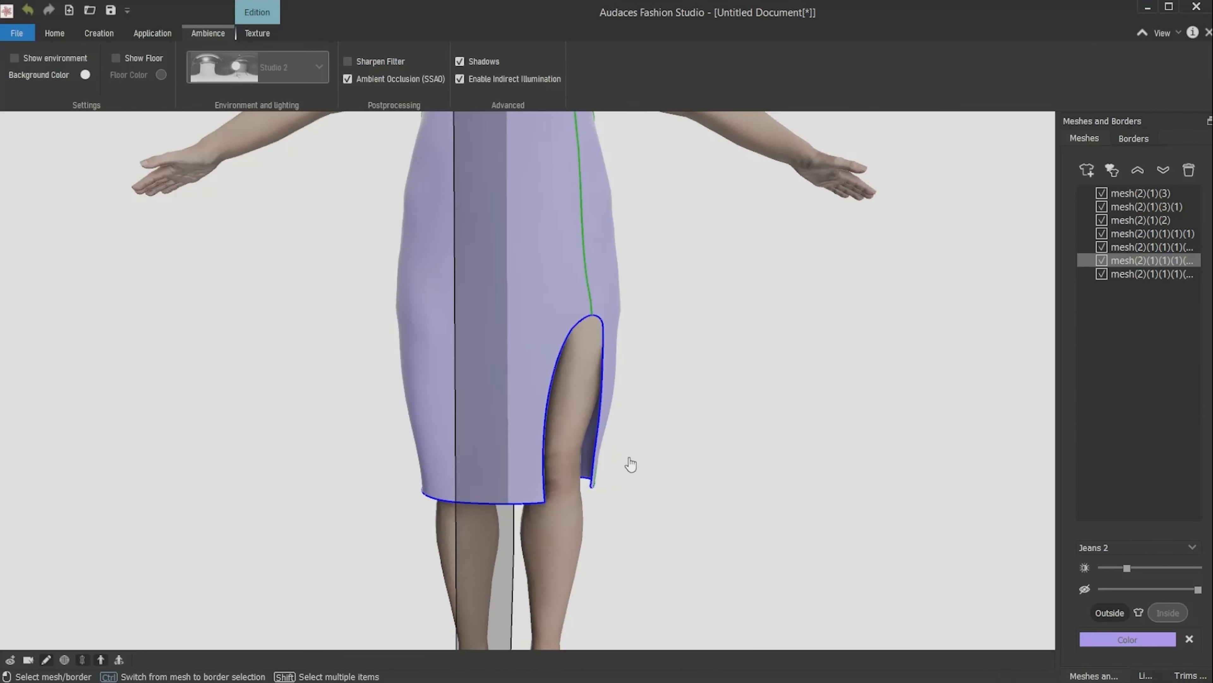
# - Apply the CT001 stitch pattern to the hem and slit borders of the front, side and back skirt panels
pyautogui.click(549, 447)
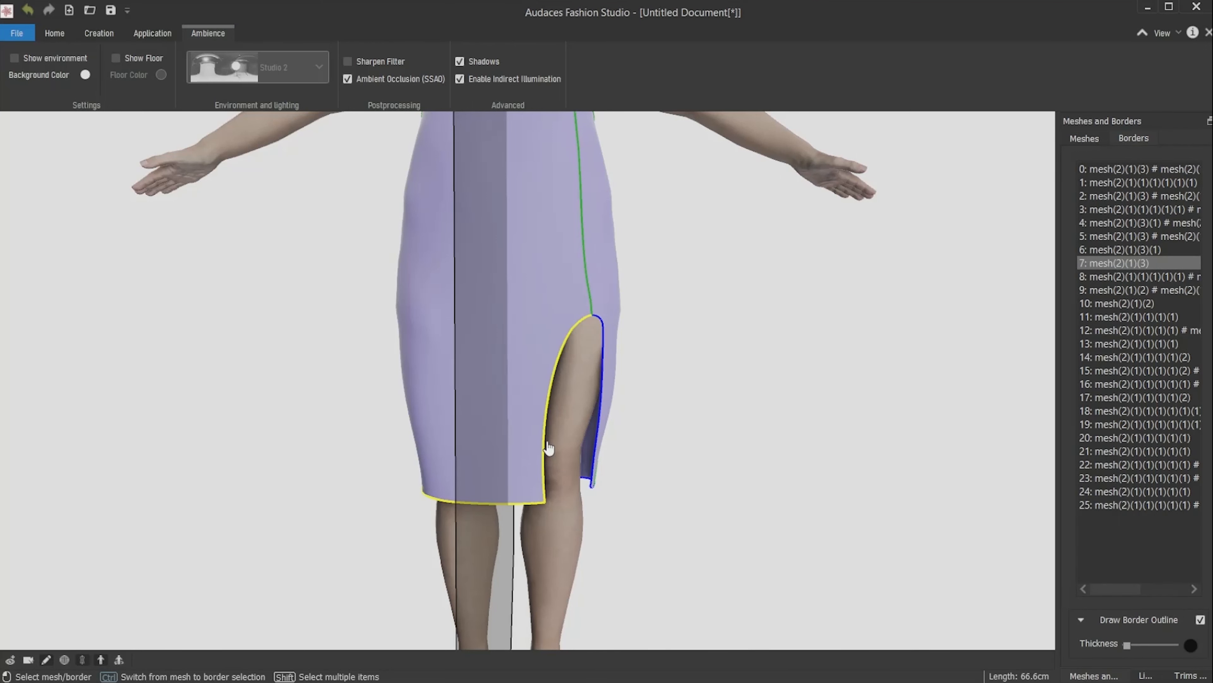
pyautogui.keyDown('shift'); pyautogui.click(601, 435); pyautogui.keyUp('shift')
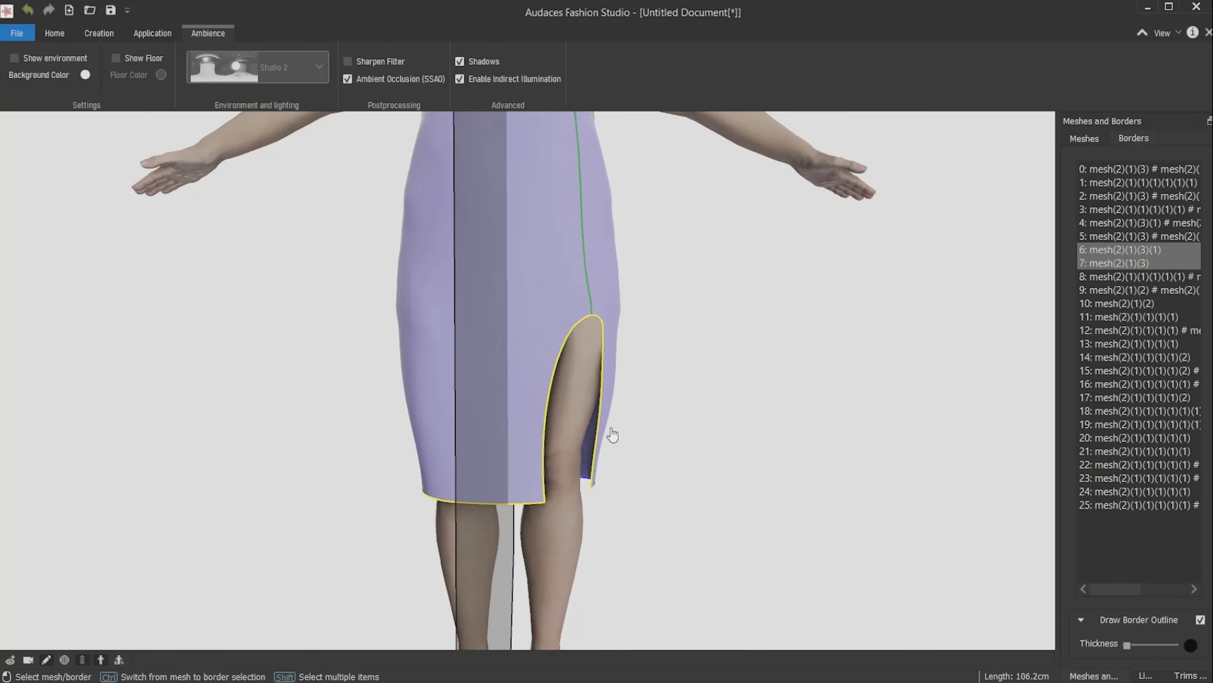
pyautogui.scroll(-5, 609, 434)
pyautogui.moveTo(733, 480); pyautogui.dragTo(603, 469, button='middle')
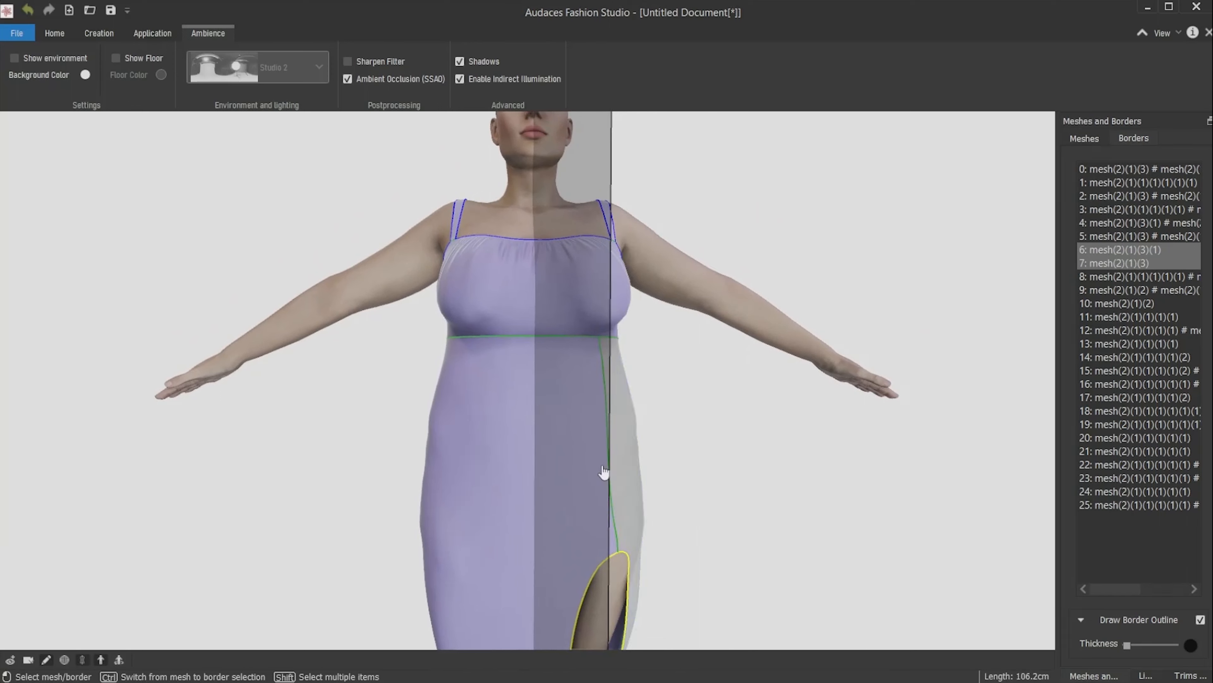
pyautogui.moveTo(800, 456); pyautogui.dragTo(422, 447, button='middle')
pyautogui.keyDown('shift'); pyautogui.click(494, 606); pyautogui.keyUp('shift')
pyautogui.scroll(5, 628, 491)
pyautogui.moveTo(628, 491); pyautogui.dragTo(670, 418, button='middle')
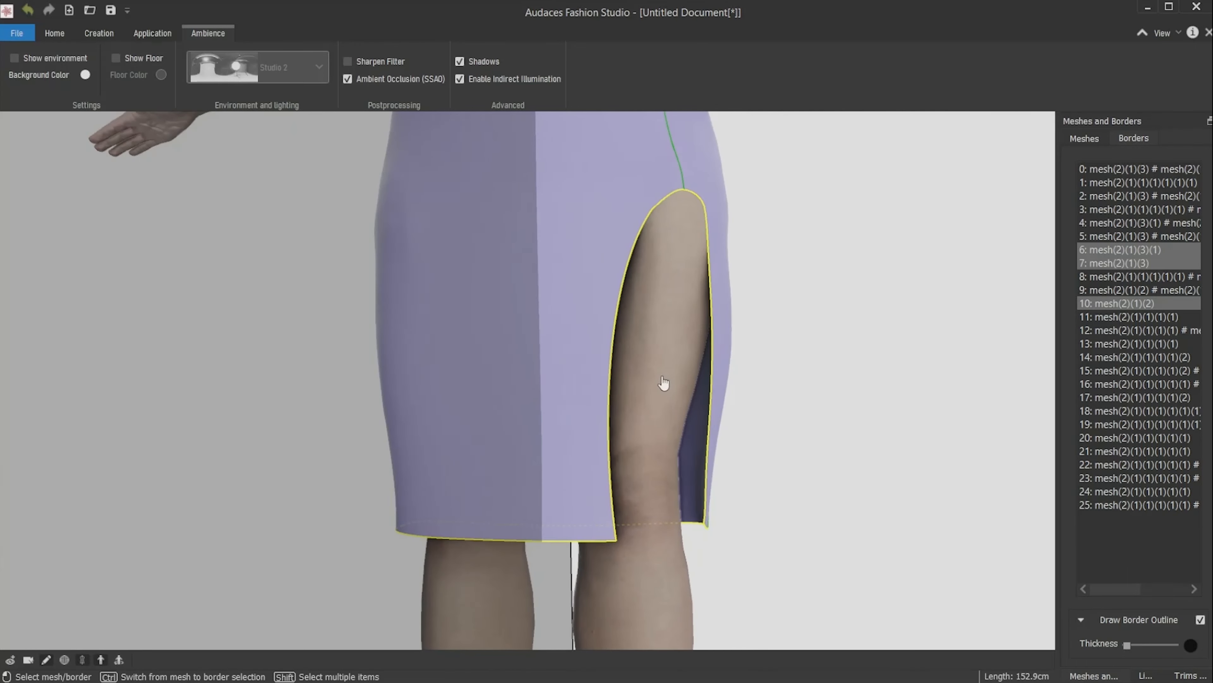
pyautogui.click(155, 35)
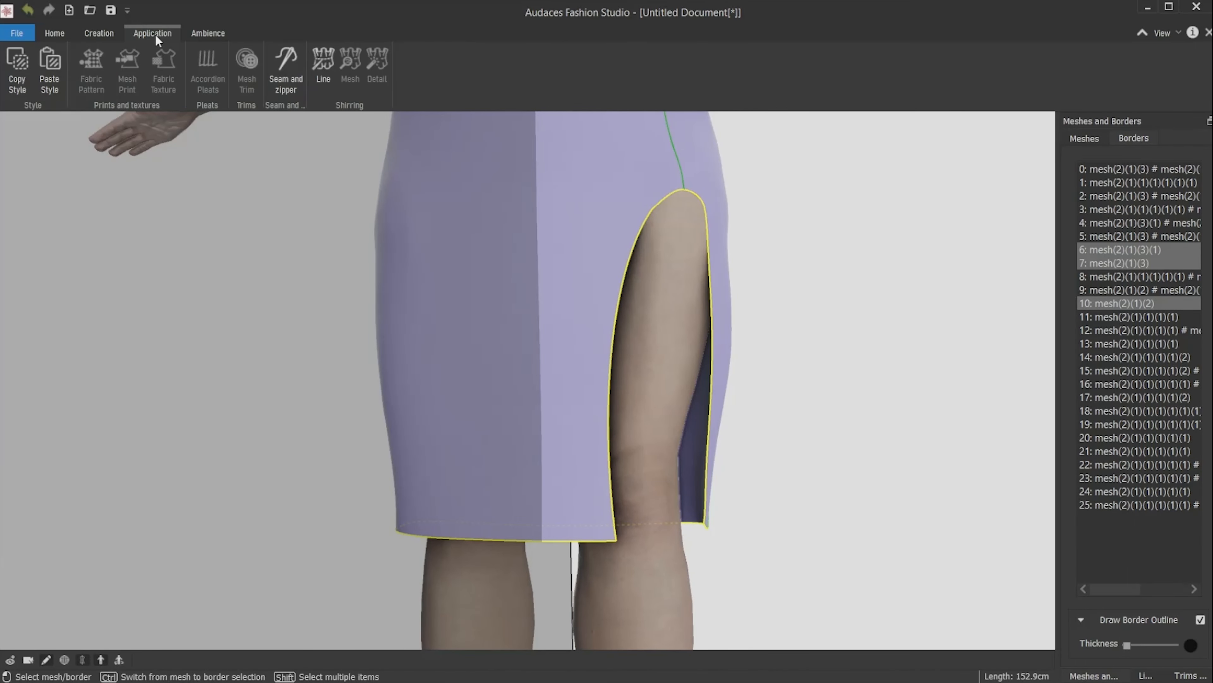
pyautogui.click(276, 68)
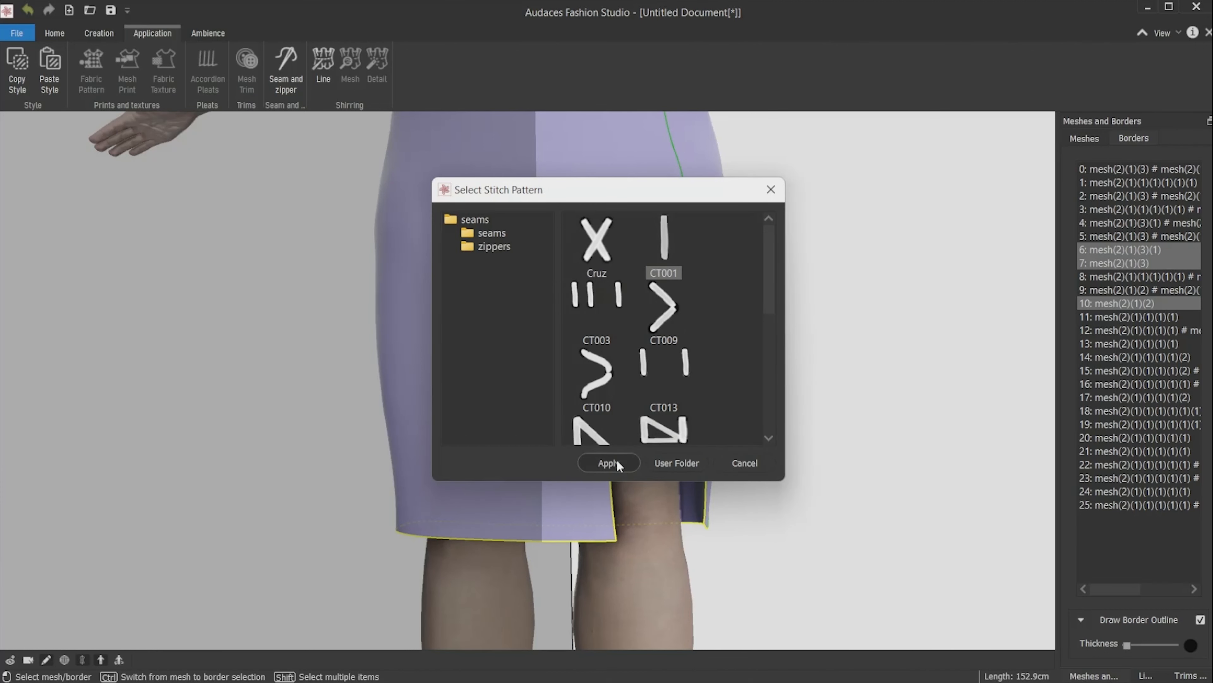
pyautogui.click(608, 463)
# - Increase the hem seam's stitch dimensions with the pattern preview displayed, and hide the coloured border lines on the dress
pyautogui.click(273, 91)
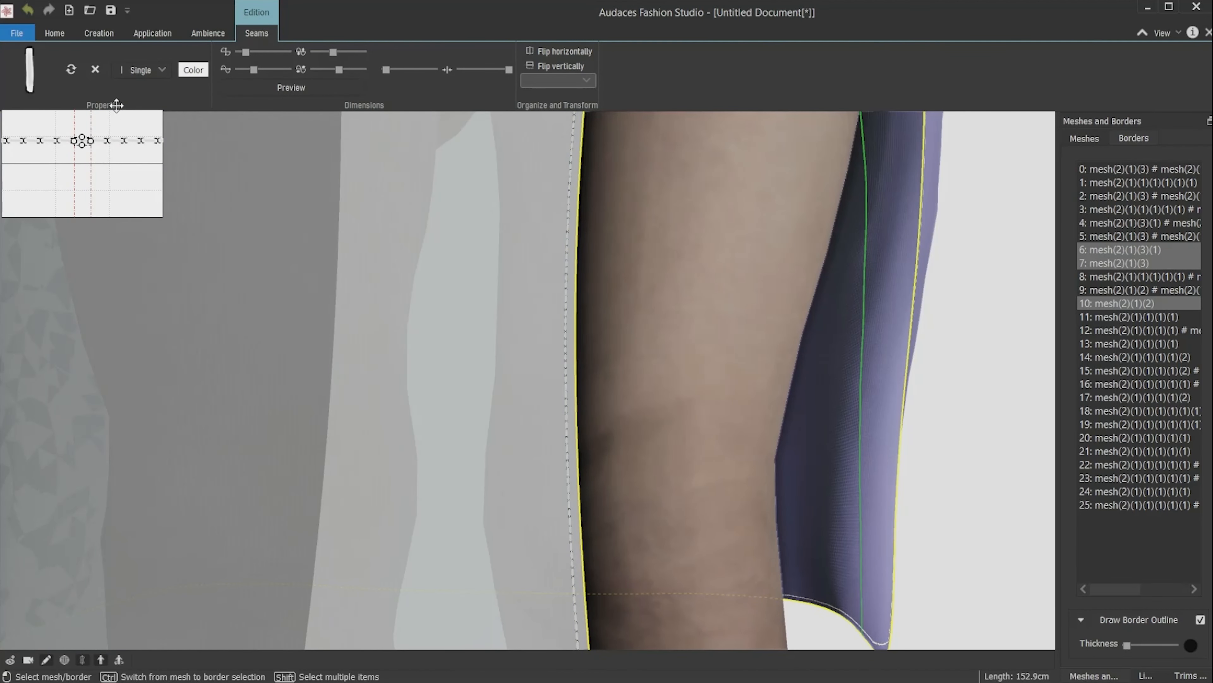
pyautogui.moveTo(116, 105); pyautogui.dragTo(135, 26)
pyautogui.moveTo(255, 68); pyautogui.dragTo(272, 70)
pyautogui.click(45, 659)
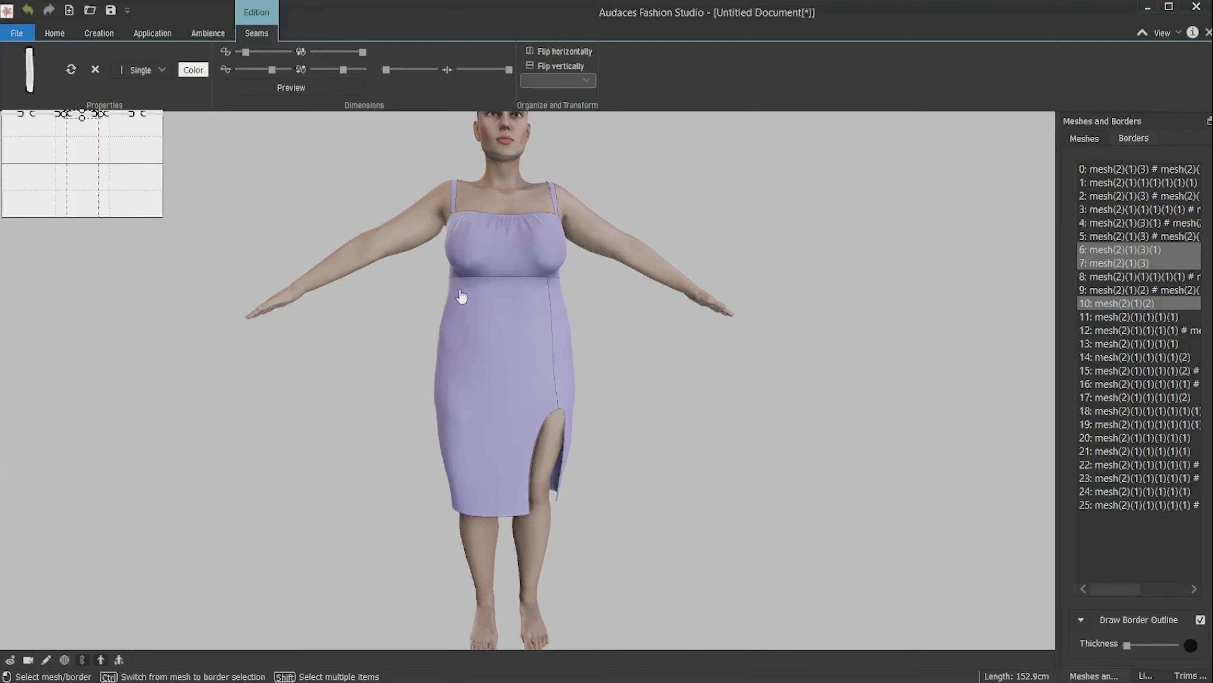
# - Apply the multicolour gradient fabric pattern to all seven dress meshes
pyautogui.click(87, 37)
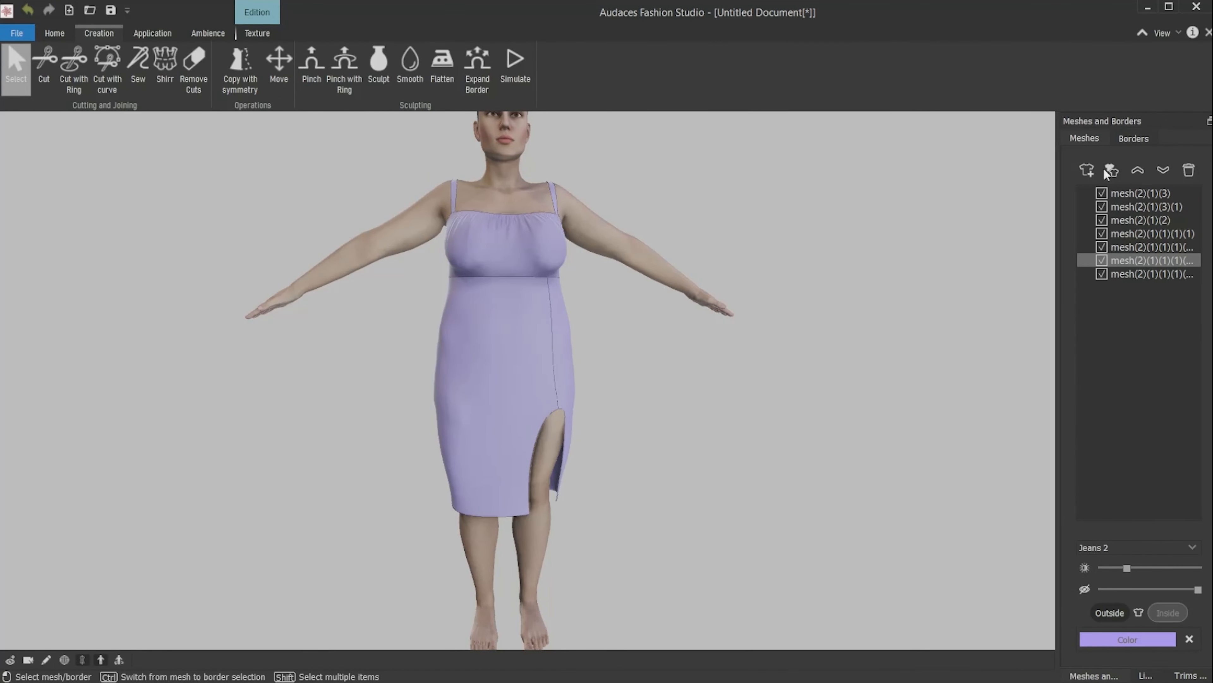
pyautogui.moveTo(1131, 357); pyautogui.dragTo(1128, 194)
pyautogui.click(162, 30)
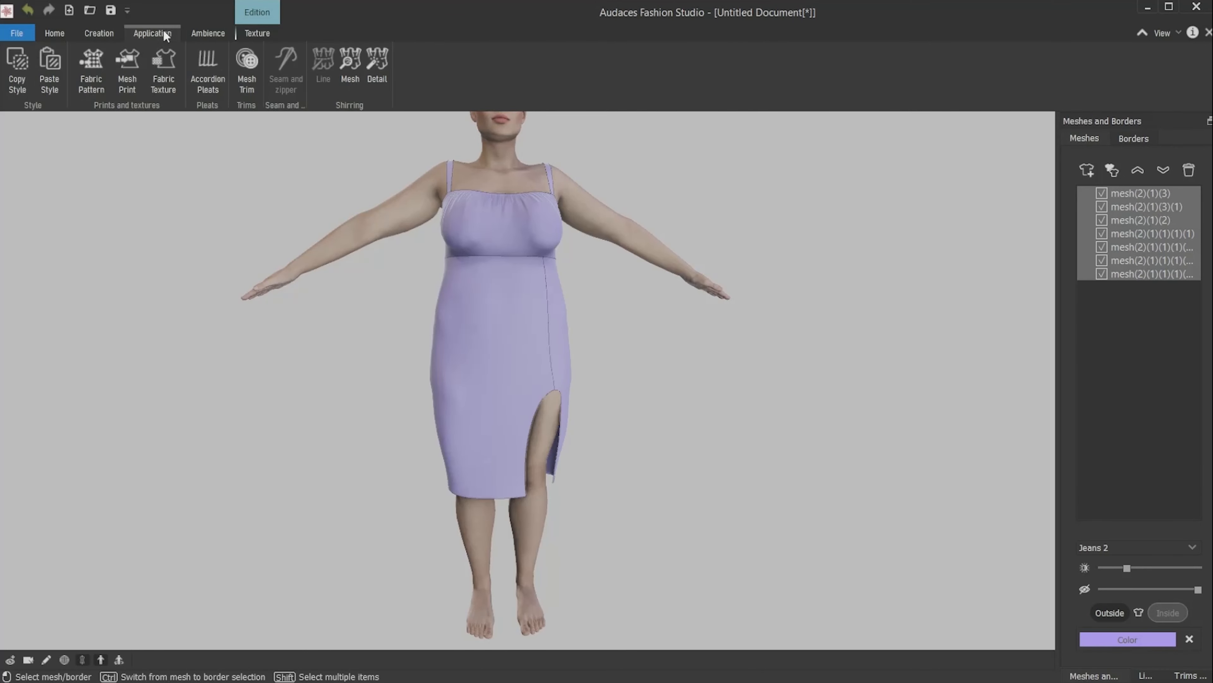
pyautogui.click(94, 95)
pyautogui.click(292, 153)
pyautogui.click(506, 485)
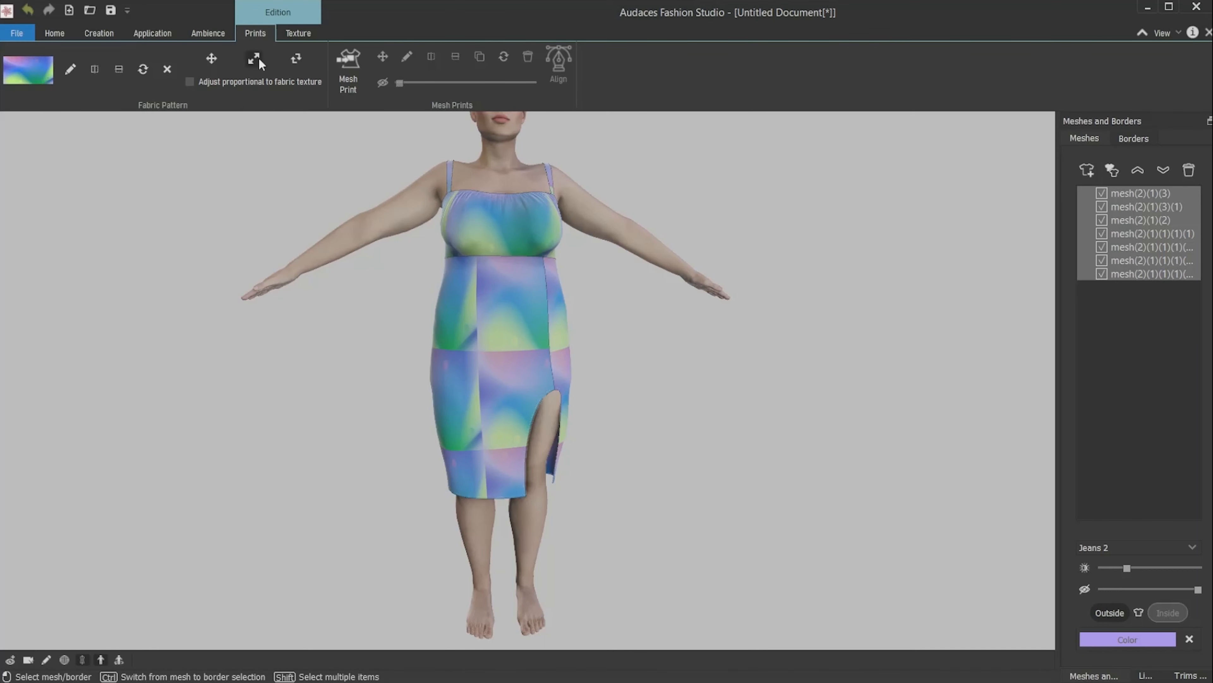
# - Scale up the gradient fabric print on the whole dress so its pattern repeats far less often
pyautogui.moveTo(491, 352); pyautogui.dragTo(378, 89)
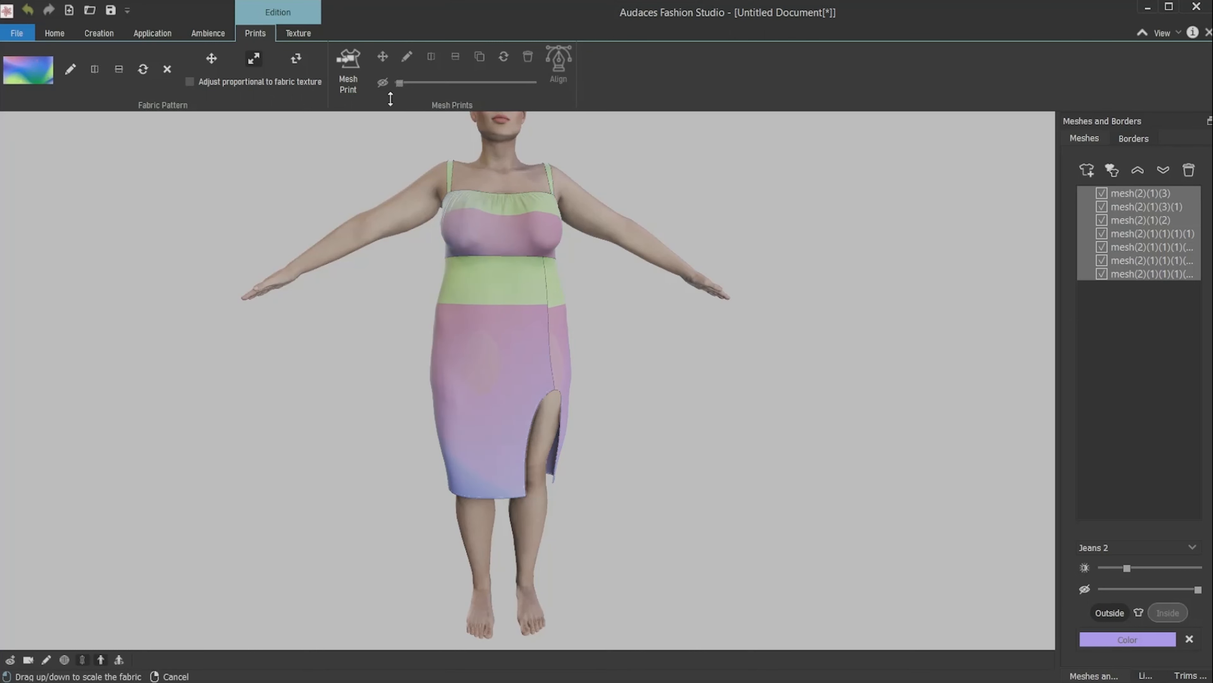
pyautogui.moveTo(409, 359)
pyautogui.mouseDown(button='middle')
pyautogui.moveTo(638, 346)
pyautogui.moveTo(396, 362)
pyautogui.mouseUp(button='middle')
pyautogui.rightClick(510, 328)
# - Move the print upward on the main front skirt panel so it fades from pink at the waist to blue at the hem
pyautogui.click(469, 458)
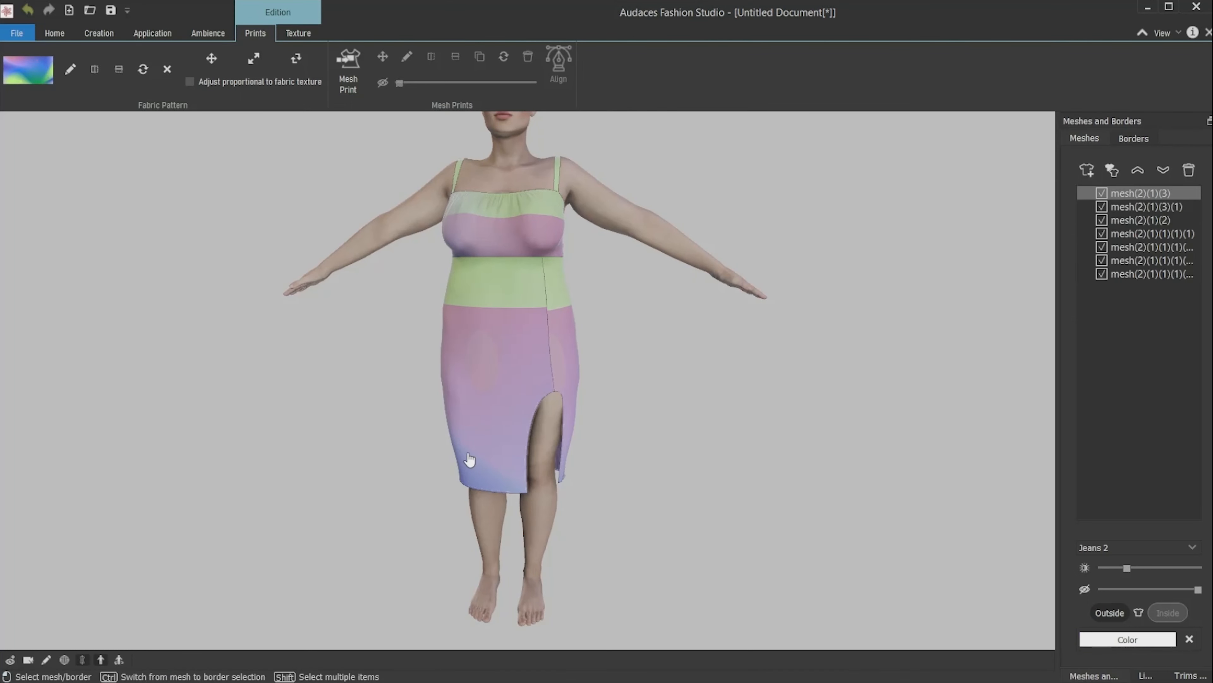
pyautogui.moveTo(468, 458); pyautogui.dragTo(508, 471, button='middle')
pyautogui.moveTo(492, 389); pyautogui.dragTo(529, 258)
pyautogui.moveTo(624, 416); pyautogui.dragTo(382, 409, button='middle')
pyautogui.rightClick(565, 371)
# - Reposition the print on the narrow skirt panel beside the slit to match the gradient of the main front panel
pyautogui.click(565, 372)
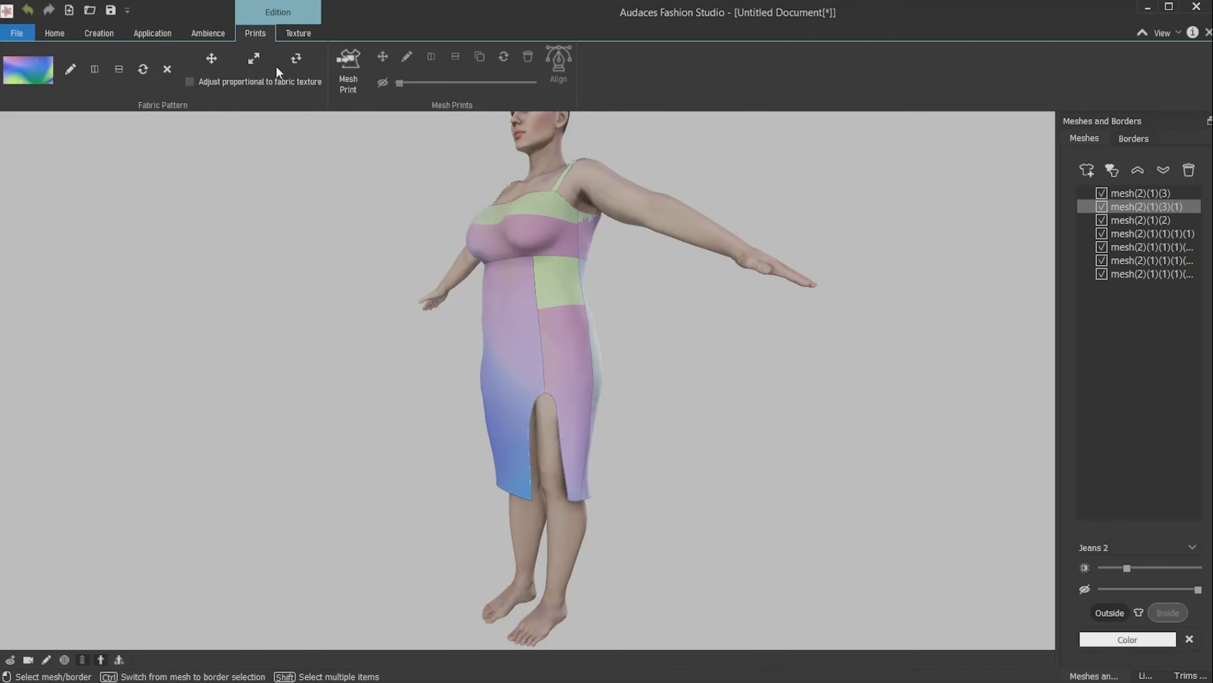
pyautogui.click(211, 58)
pyautogui.moveTo(571, 369); pyautogui.dragTo(578, 265)
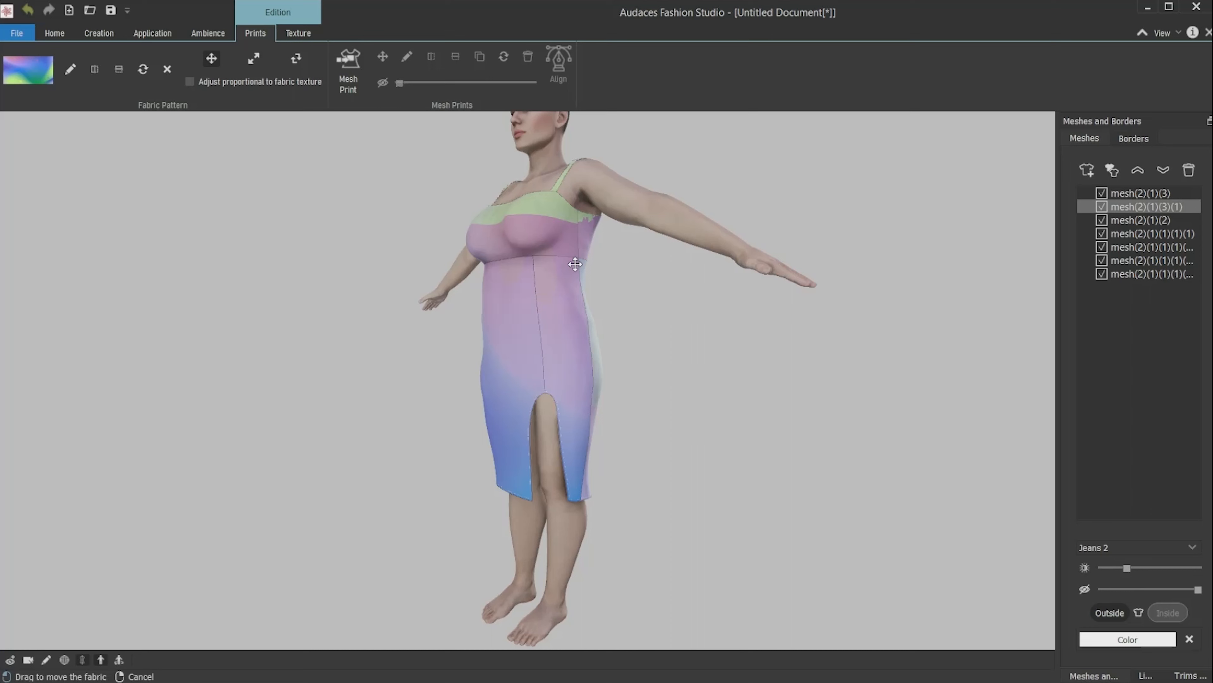
pyautogui.moveTo(575, 264); pyautogui.dragTo(412, 328, button='middle')
pyautogui.click(547, 315)
pyautogui.moveTo(547, 315); pyautogui.dragTo(474, 230)
pyautogui.moveTo(474, 231); pyautogui.dragTo(655, 287, button='middle')
pyautogui.moveTo(545, 478); pyautogui.dragTo(571, 396, button='middle')
pyautogui.rightClick(572, 396)
# - Reposition the print on the back skirt panel so its blue tones run down to the hem
pyautogui.click(572, 396)
pyautogui.click(254, 59)
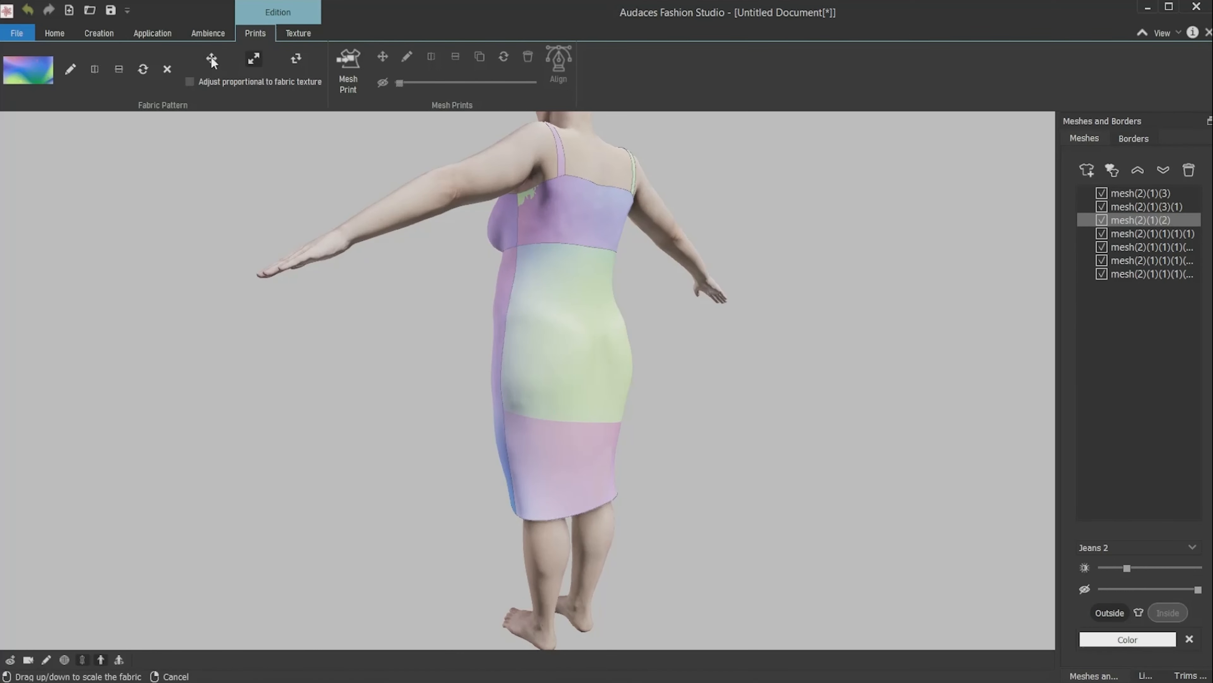
pyautogui.click(212, 59)
pyautogui.moveTo(580, 475); pyautogui.dragTo(542, 479, button='middle')
pyautogui.moveTo(542, 480); pyautogui.dragTo(539, 550)
pyautogui.moveTo(516, 389); pyautogui.dragTo(549, 385, button='middle')
pyautogui.moveTo(549, 385); pyautogui.dragTo(528, 559)
pyautogui.moveTo(539, 497)
pyautogui.mouseDown(button='middle')
pyautogui.moveTo(761, 493)
pyautogui.moveTo(544, 488)
pyautogui.mouseUp(button='middle')
pyautogui.moveTo(574, 268); pyautogui.dragTo(582, 365, button='middle')
pyautogui.rightClick(582, 366)
# - Reposition the print on the bust so its pink and purple tones blend with the skirt
pyautogui.click(582, 366)
pyautogui.scroll(5, 582, 365)
pyautogui.click(212, 58)
pyautogui.scroll(-3, 418, 127)
pyautogui.moveTo(521, 268); pyautogui.dragTo(700, 407, button='middle')
pyautogui.rightClick(686, 239)
# - Adjust the placement of the gradient print on the thin shoulder strap
pyautogui.click(686, 239)
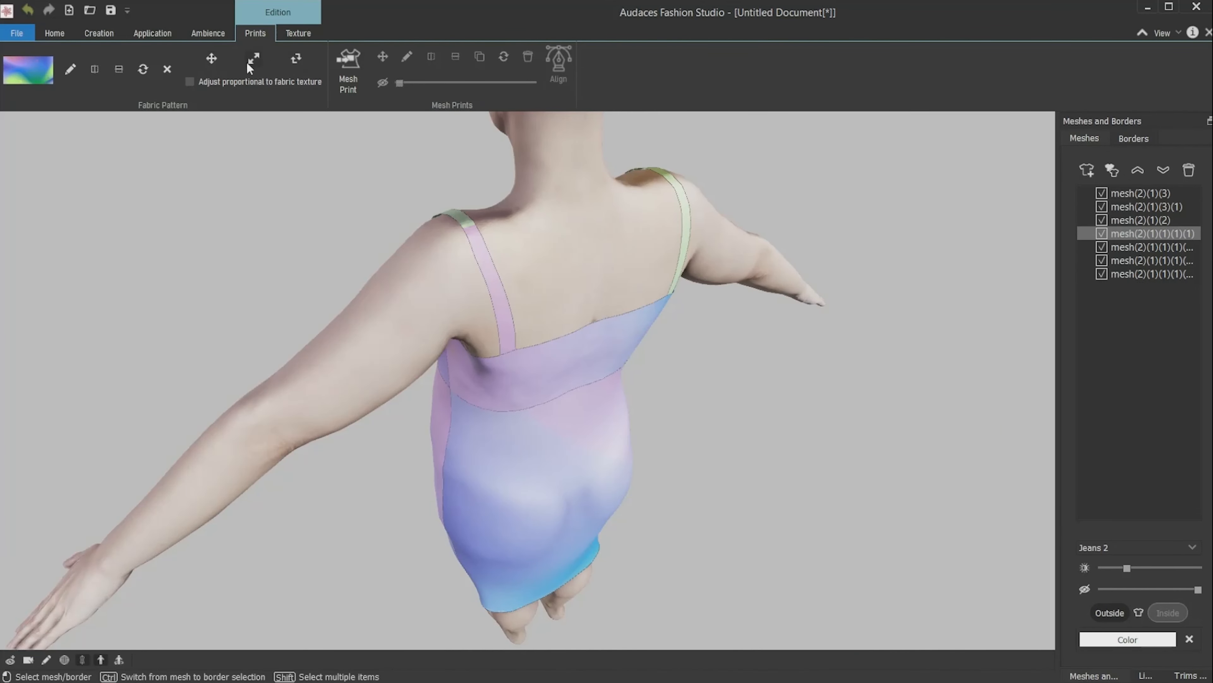
pyautogui.click(212, 62)
pyautogui.moveTo(530, 378); pyautogui.dragTo(523, 428)
pyautogui.scroll(-3, 523, 428)
pyautogui.moveTo(523, 428); pyautogui.dragTo(783, 459, button='middle')
pyautogui.scroll(-2, 634, 399)
pyautogui.scroll(4, 634, 399)
pyautogui.moveTo(634, 399); pyautogui.dragTo(680, 550, button='middle')
pyautogui.rightClick(680, 550)
pyautogui.scroll(-4, 669, 547)
pyautogui.moveTo(519, 530); pyautogui.dragTo(606, 526, button='middle')
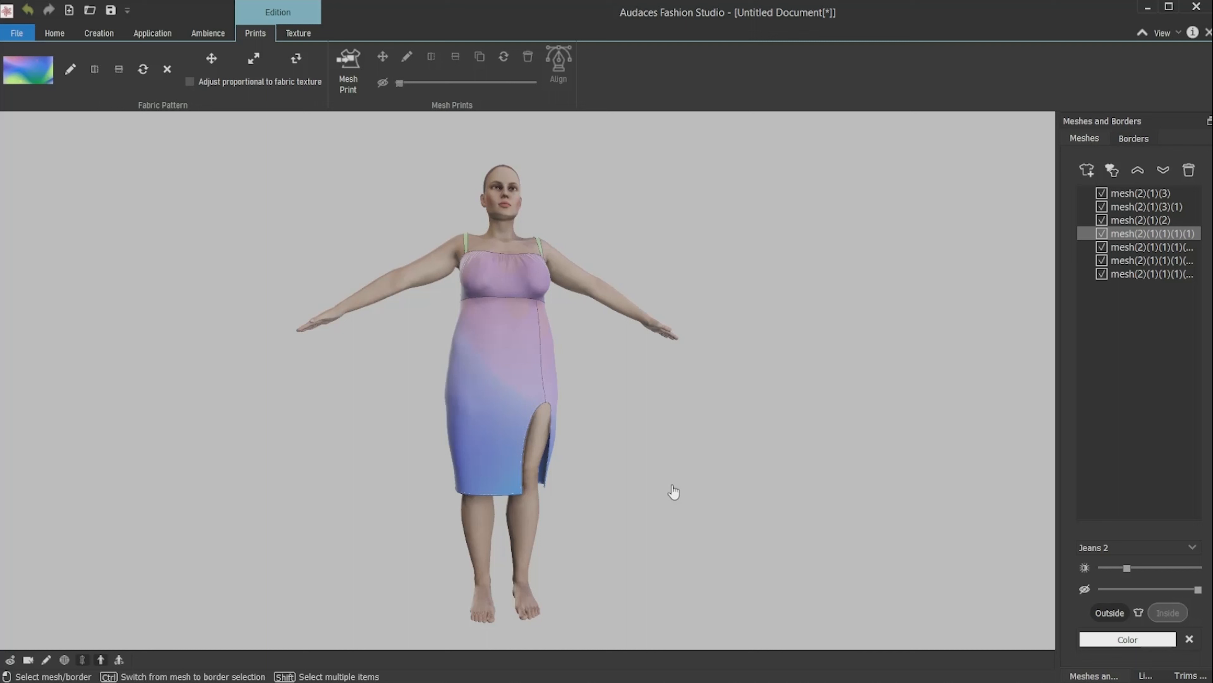
pyautogui.moveTo(673, 491); pyautogui.dragTo(651, 495, button='middle')
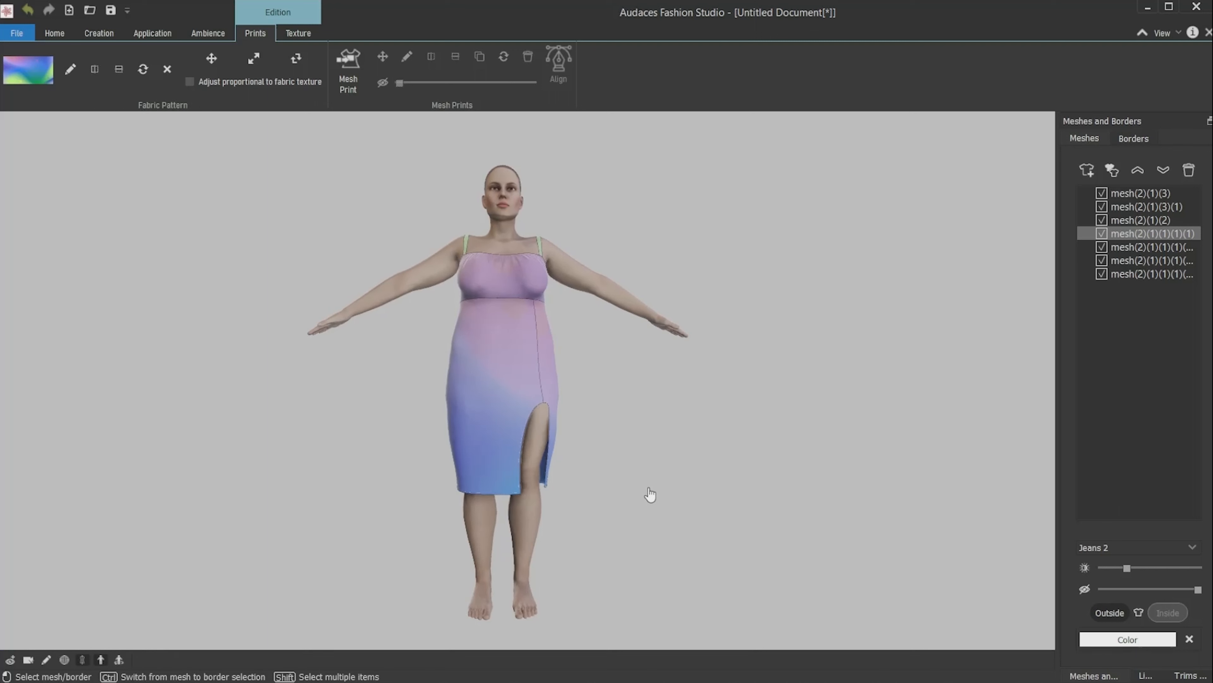
# - Turn off the border outline for all of the dress's borders
pyautogui.click(1146, 142)
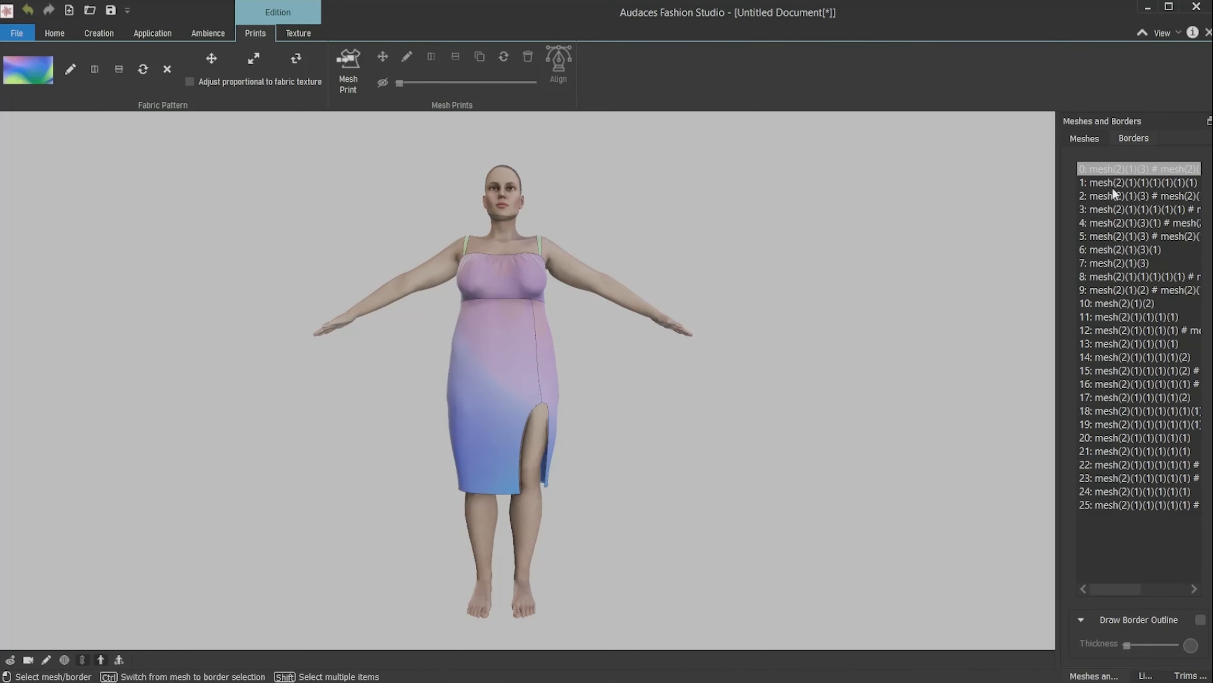
pyautogui.click(1112, 170)
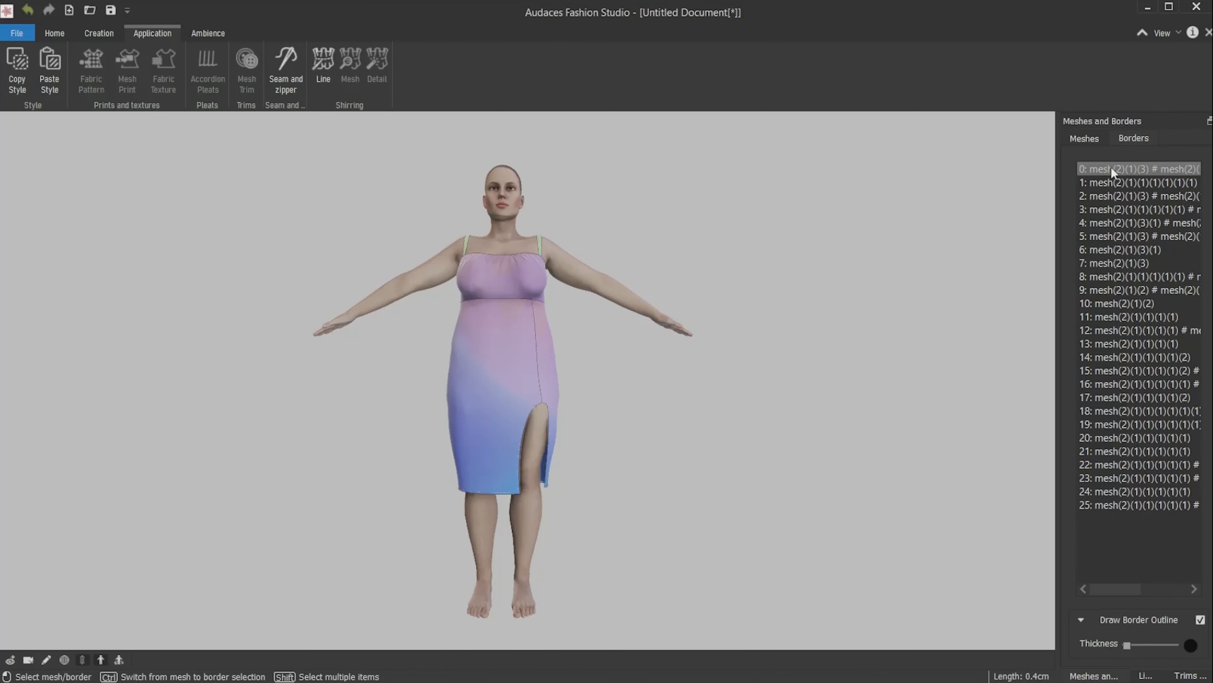
pyautogui.keyDown('shift'); pyautogui.click(1118, 506); pyautogui.keyUp('shift')
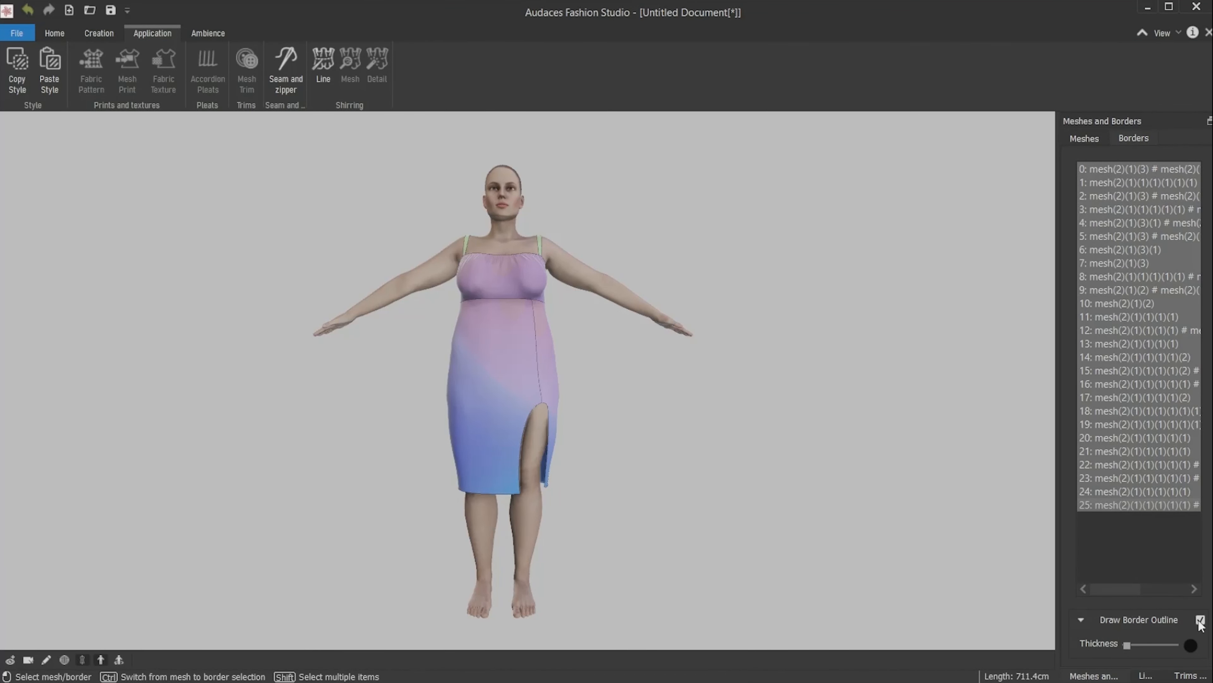
pyautogui.moveTo(616, 485); pyautogui.dragTo(630, 505, button='middle')
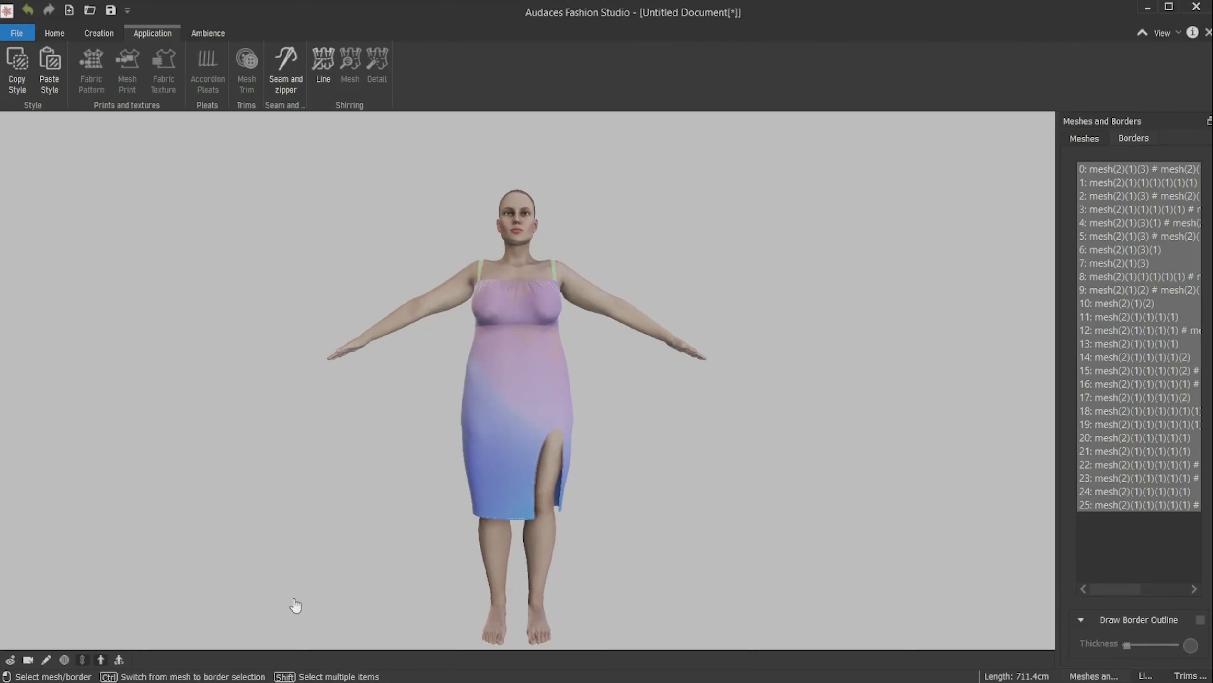
# - Hide the mannequin so only the dress is displayed
pyautogui.click(102, 660)
pyautogui.moveTo(674, 533)
pyautogui.mouseDown(button='right')
pyautogui.moveTo(430, 504)
pyautogui.moveTo(428, 538)
pyautogui.moveTo(723, 551)
pyautogui.moveTo(654, 536)
pyautogui.mouseUp(button='right')
pyautogui.scroll(3, 564, 430)
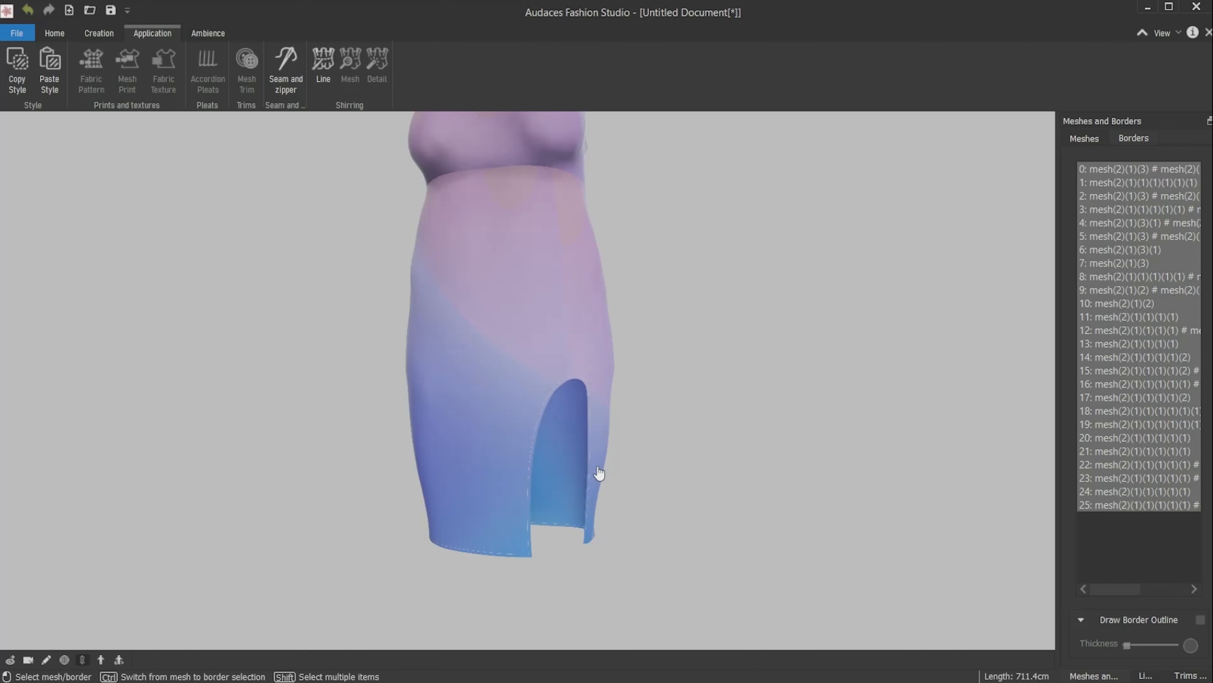
# - Separate the inside appearance from the outside one on all dress meshes
pyautogui.click(462, 451)
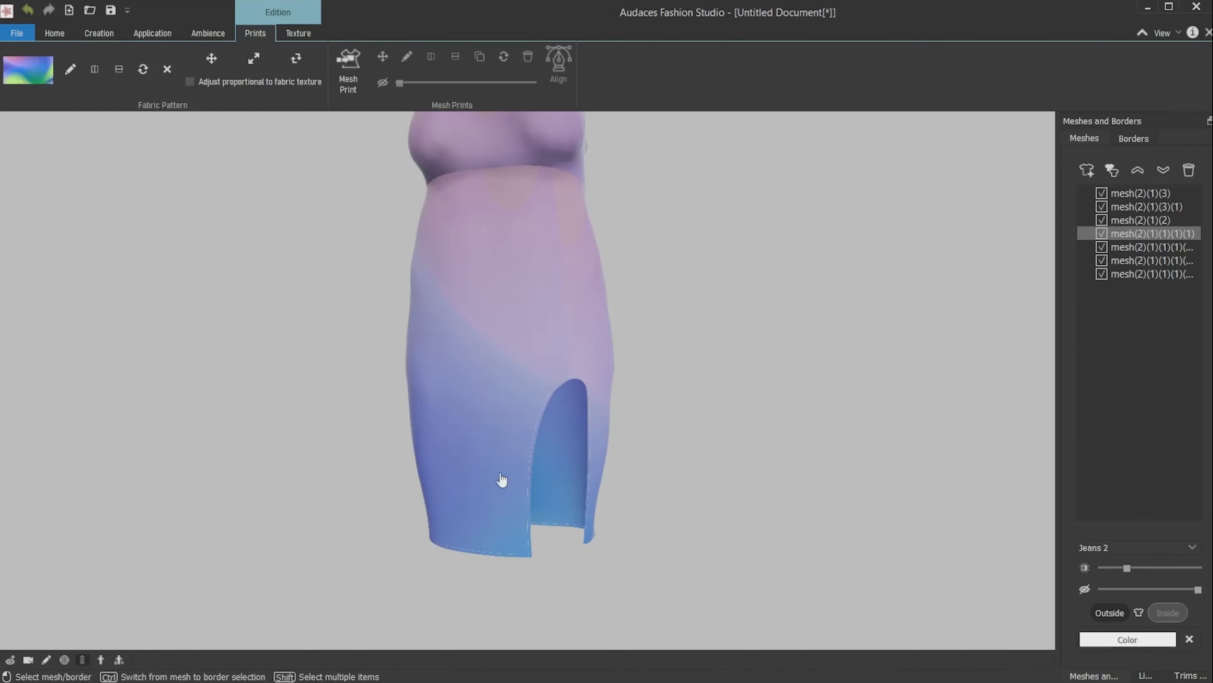
pyautogui.moveTo(544, 497)
pyautogui.mouseDown(button='right')
pyautogui.moveTo(595, 515)
pyautogui.moveTo(555, 500)
pyautogui.mouseUp(button='right')
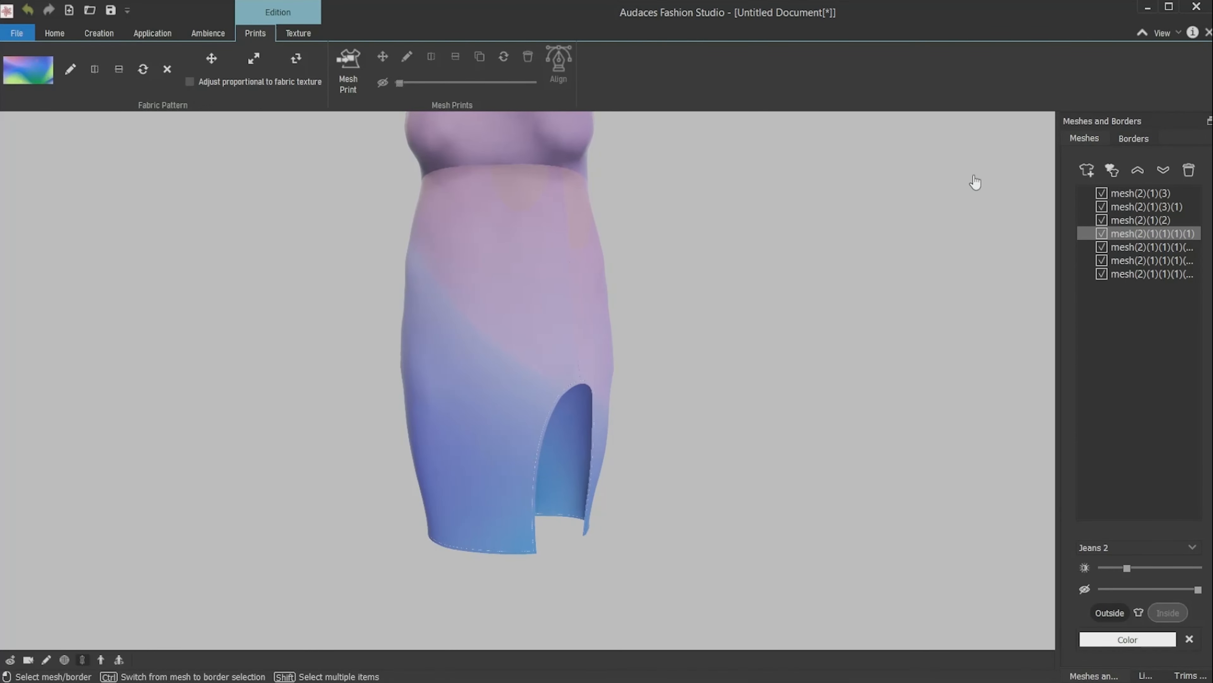
pyautogui.moveTo(1132, 339); pyautogui.dragTo(1140, 185)
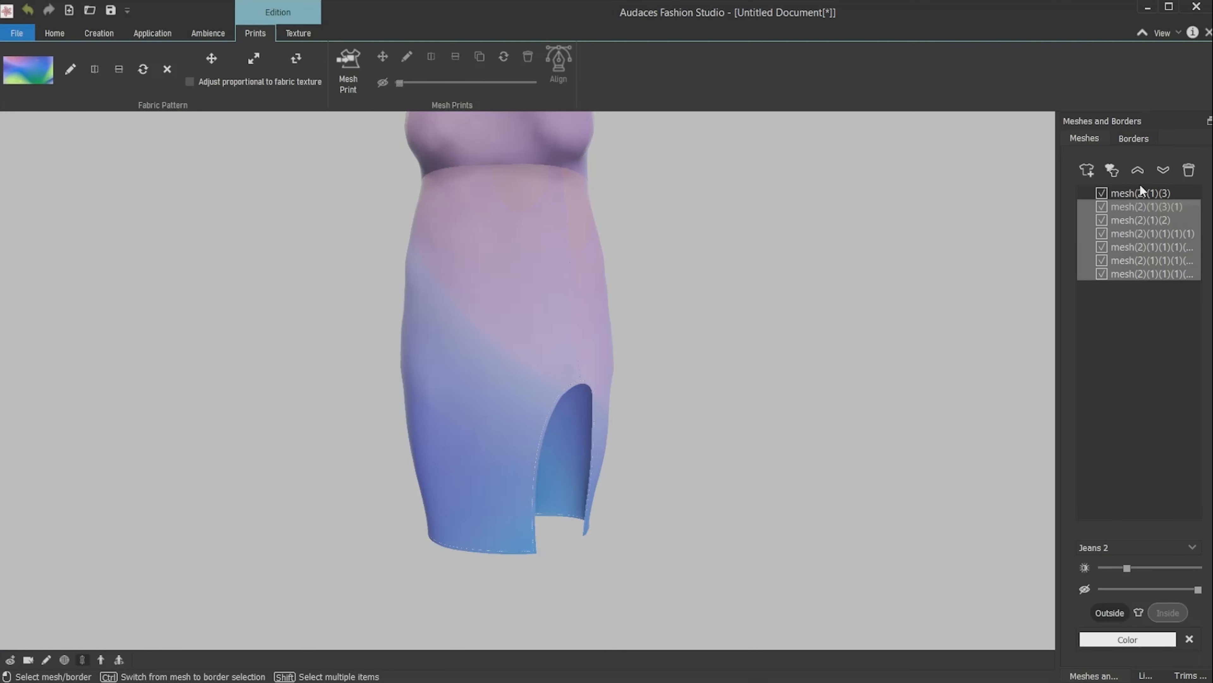
pyautogui.click(1140, 613)
pyautogui.moveTo(723, 506); pyautogui.dragTo(561, 493, button='right')
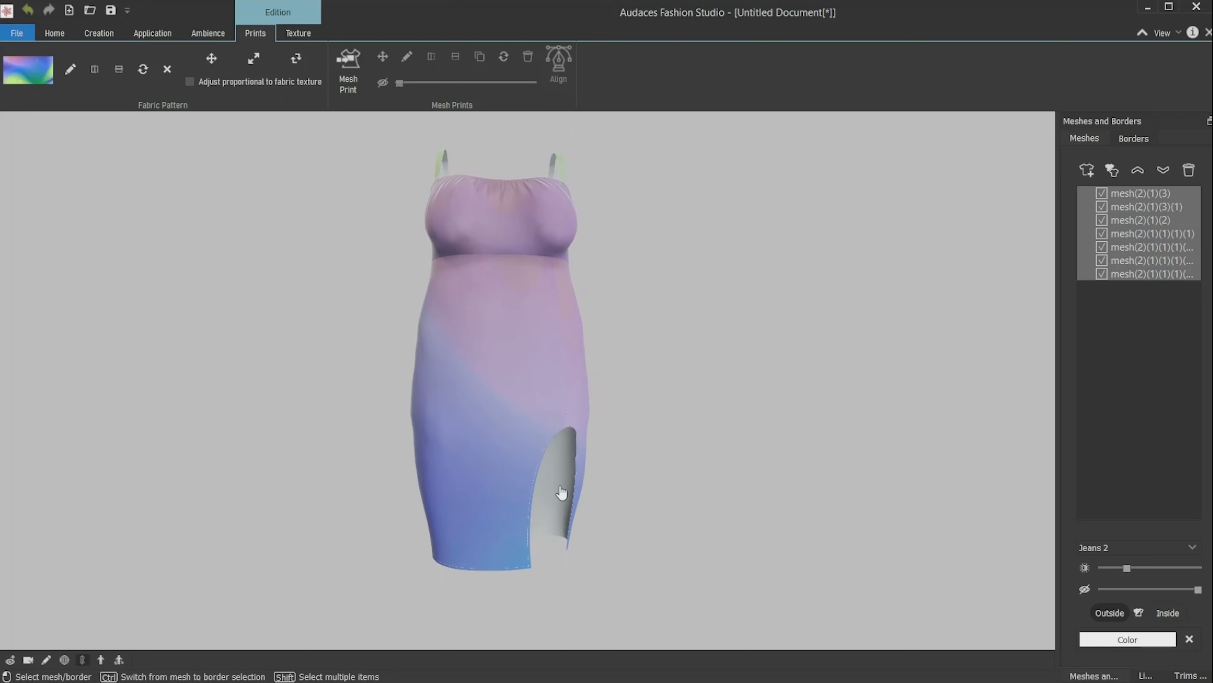
# - Set the inside colour of all dress meshes to grey #8a8a8a
pyautogui.click(1126, 640)
pyautogui.click(590, 396)
pyautogui.click(596, 405)
pyautogui.click(594, 414)
pyautogui.click(589, 410)
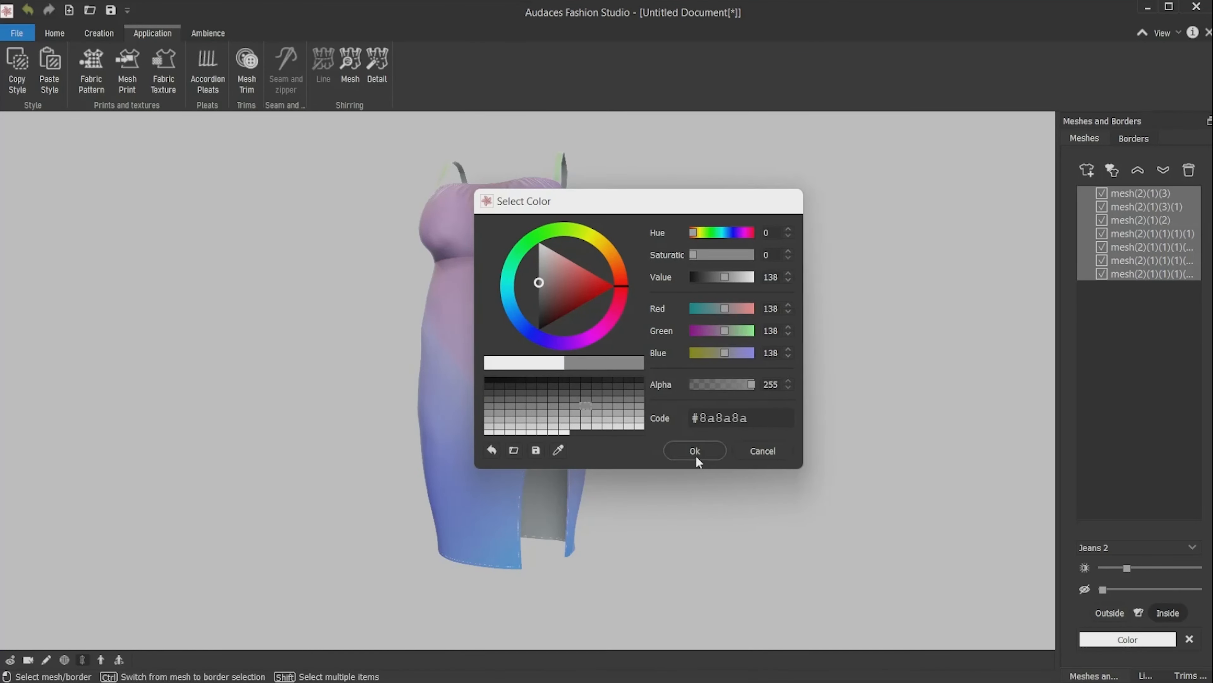
pyautogui.click(695, 452)
pyautogui.moveTo(628, 517); pyautogui.dragTo(628, 547, button='right')
pyautogui.moveTo(600, 487); pyautogui.dragTo(662, 534, button='middle')
pyautogui.moveTo(692, 534); pyautogui.dragTo(676, 520, button='right')
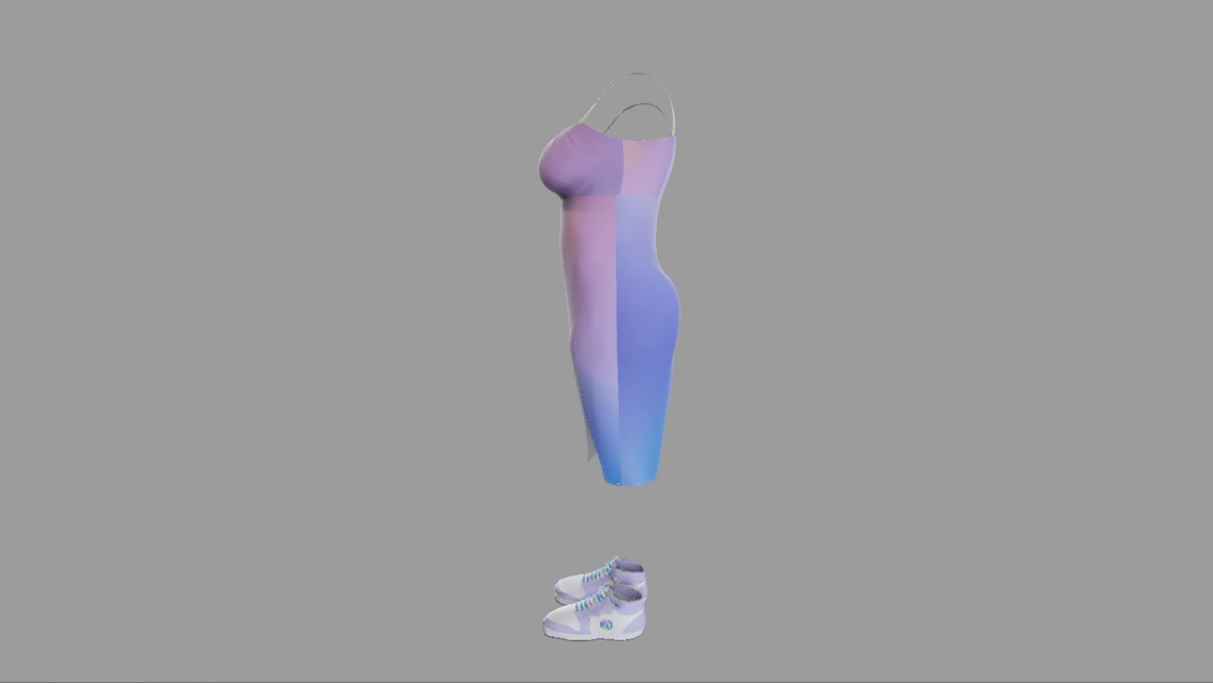